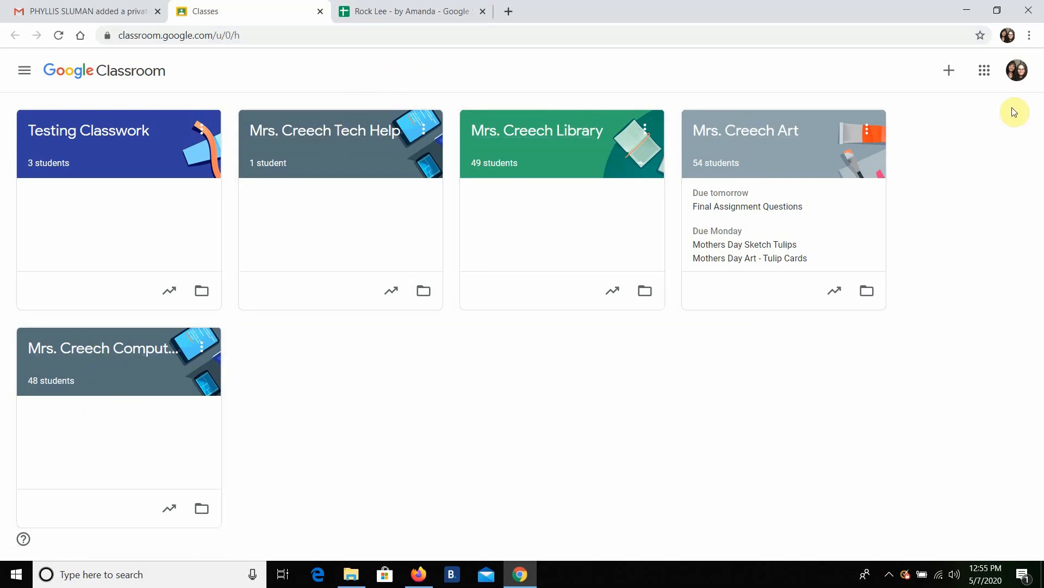
# - Switch from Google Classroom to Google Sheets and create a new blank spreadsheet
pyautogui.click(988, 74)
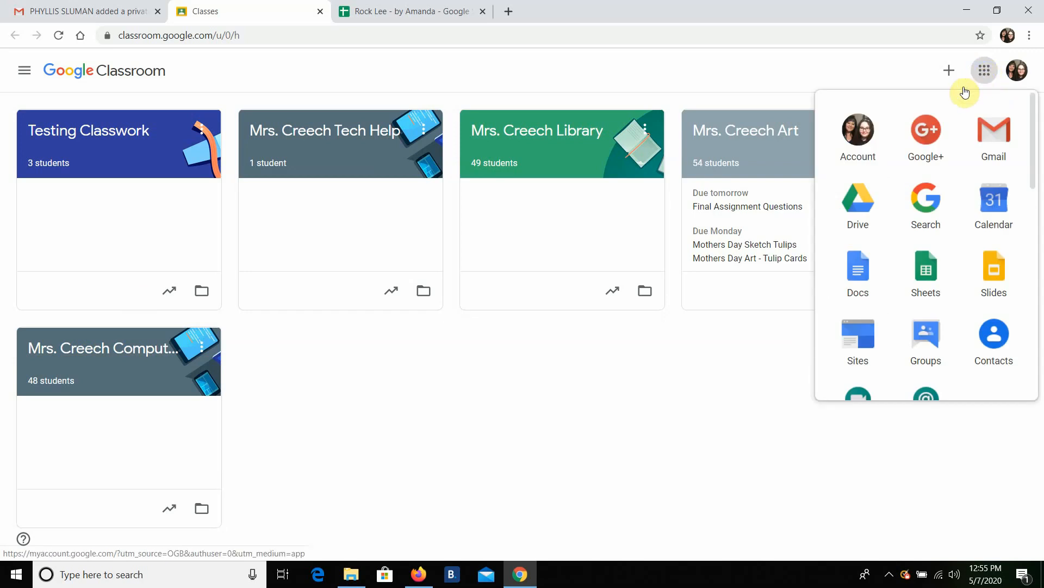
pyautogui.click(935, 284)
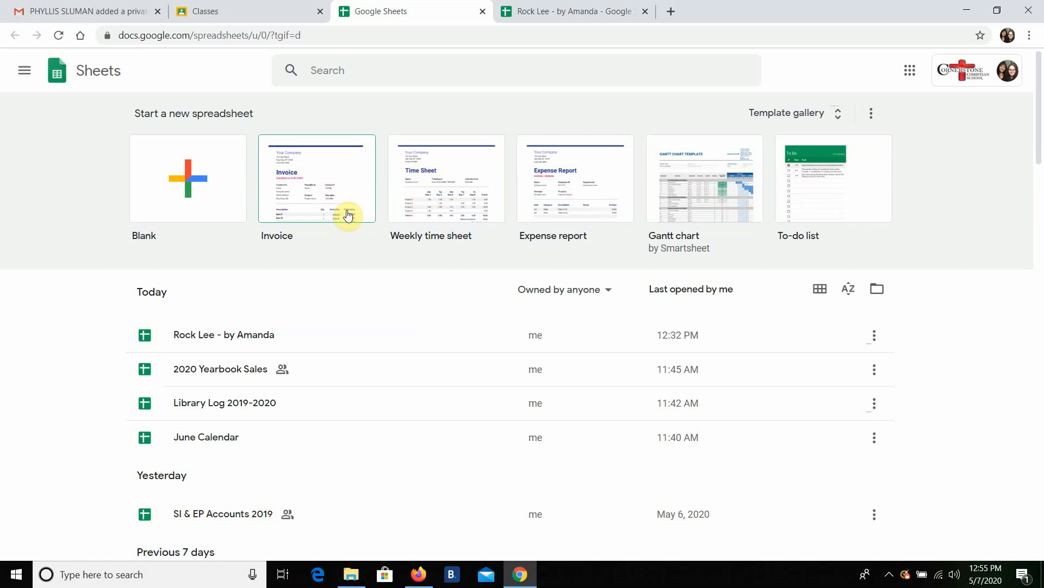
pyautogui.click(188, 178)
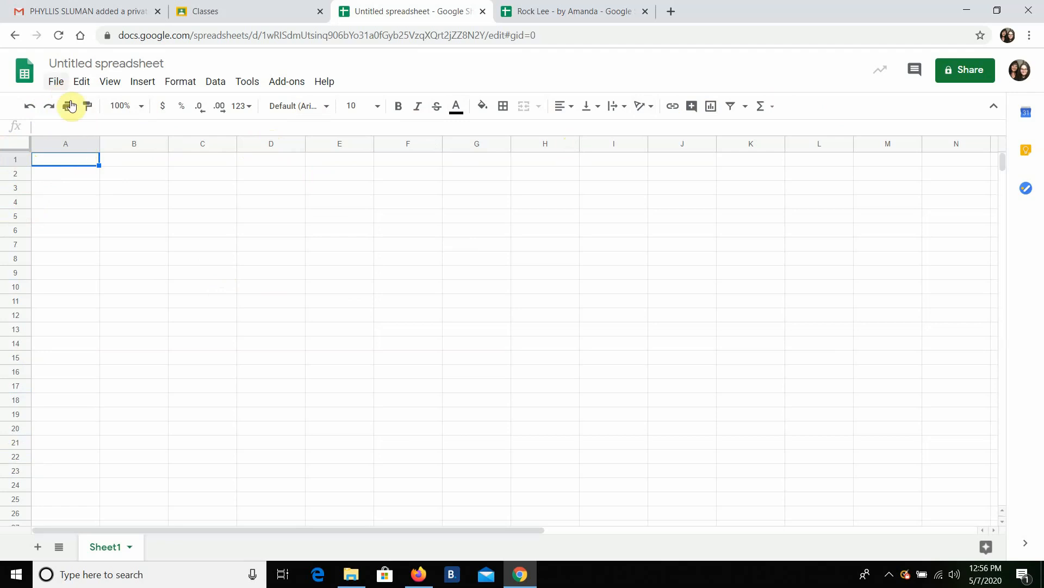
# - Rename the untitled spreadsheet as The Minion
pyautogui.click(141, 64)
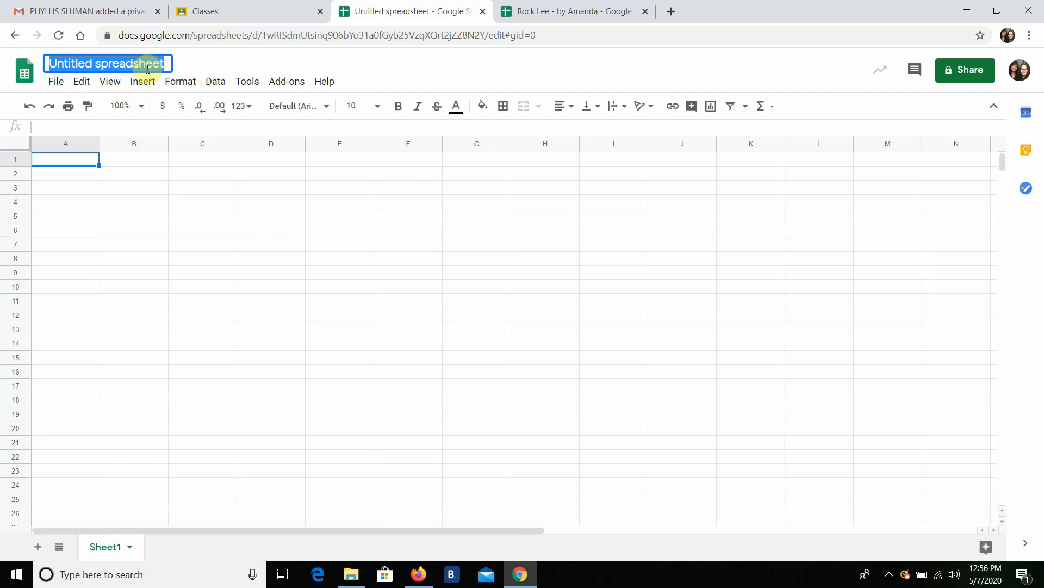
pyautogui.write('Minion')
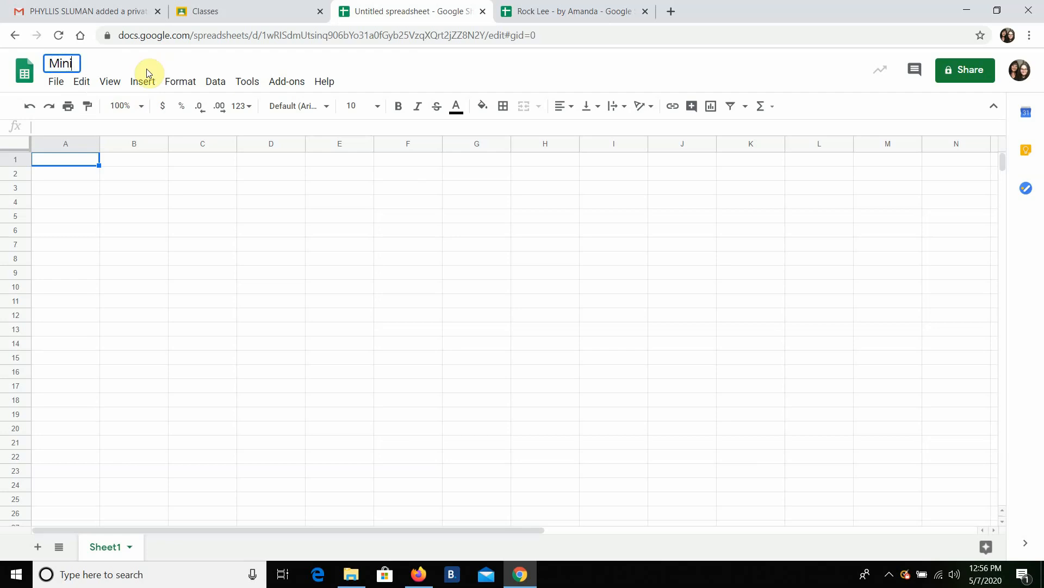
pyautogui.press('BackSpace')
pyautogui.press('BackSpace')
pyautogui.press('BackSpace')
pyautogui.press('BackSpace')
pyautogui.press('BackSpace')
pyautogui.press('BackSpace')
pyautogui.write('The Minion')
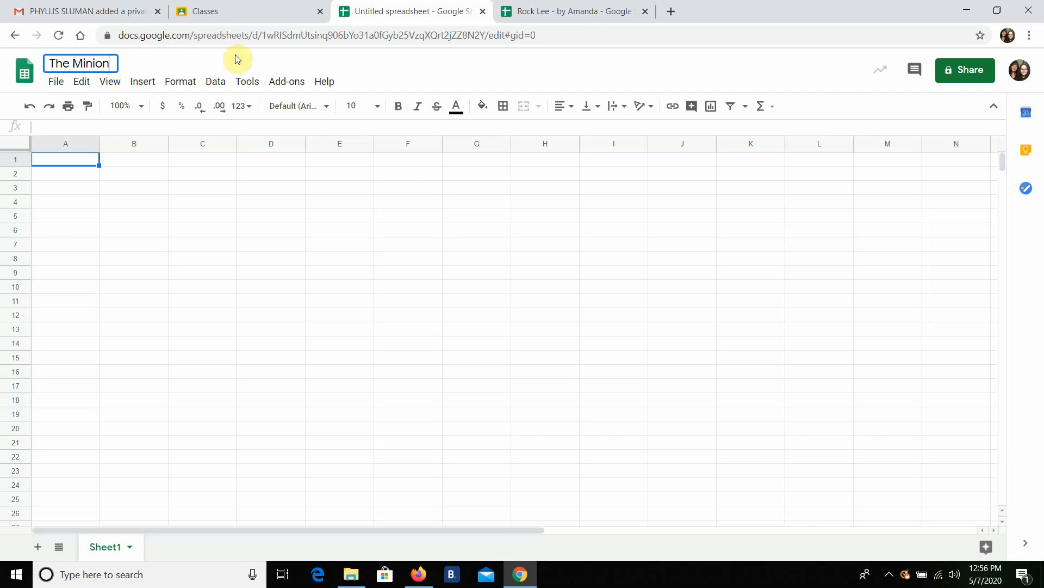
pyautogui.click(441, 71)
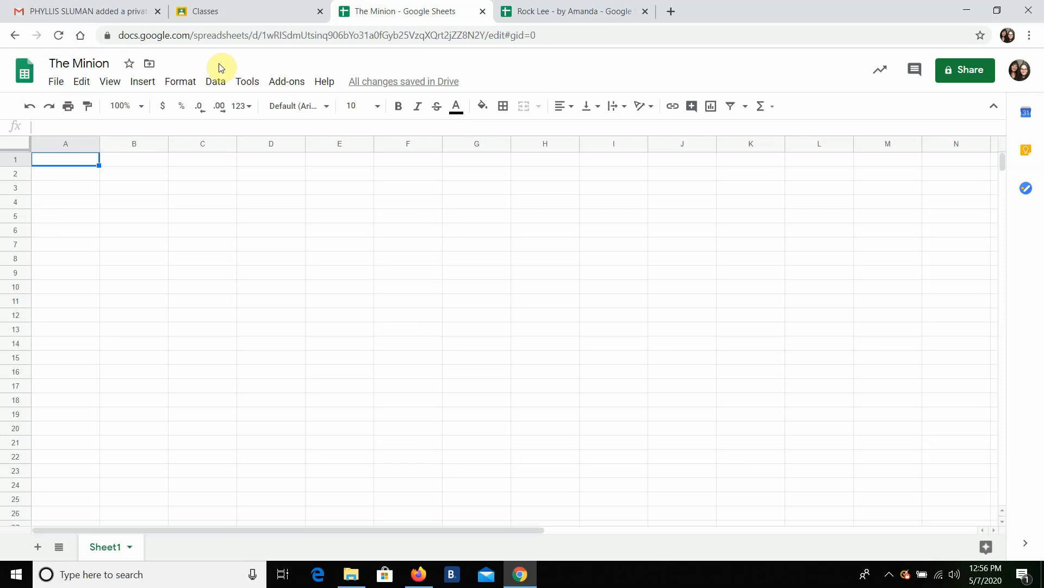
pyautogui.click(98, 63)
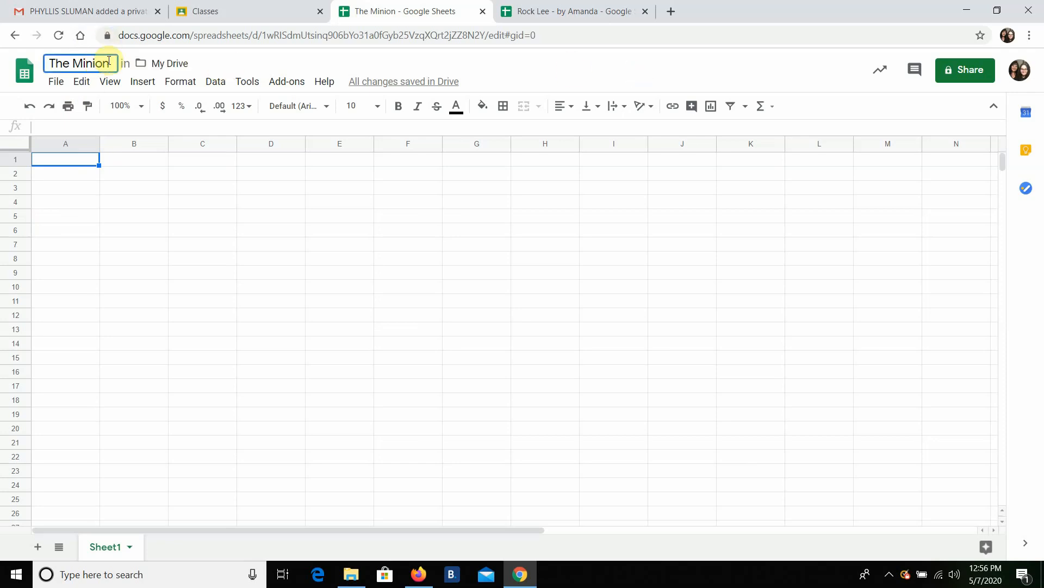
pyautogui.click(512, 72)
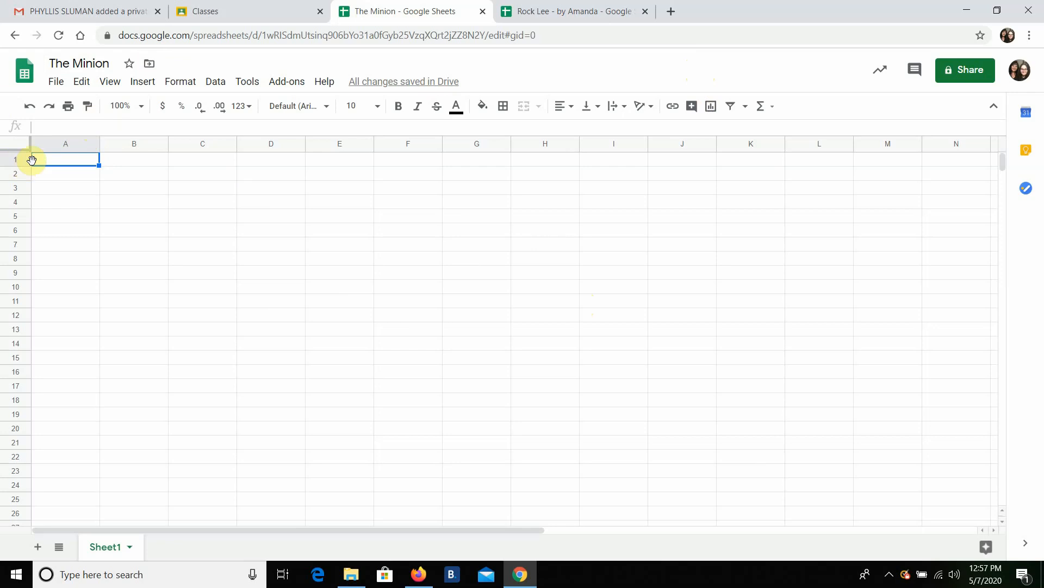
# - Widen column A to about half the sheet's visible width, and shrink it to a narrow strip
pyautogui.click(159, 177)
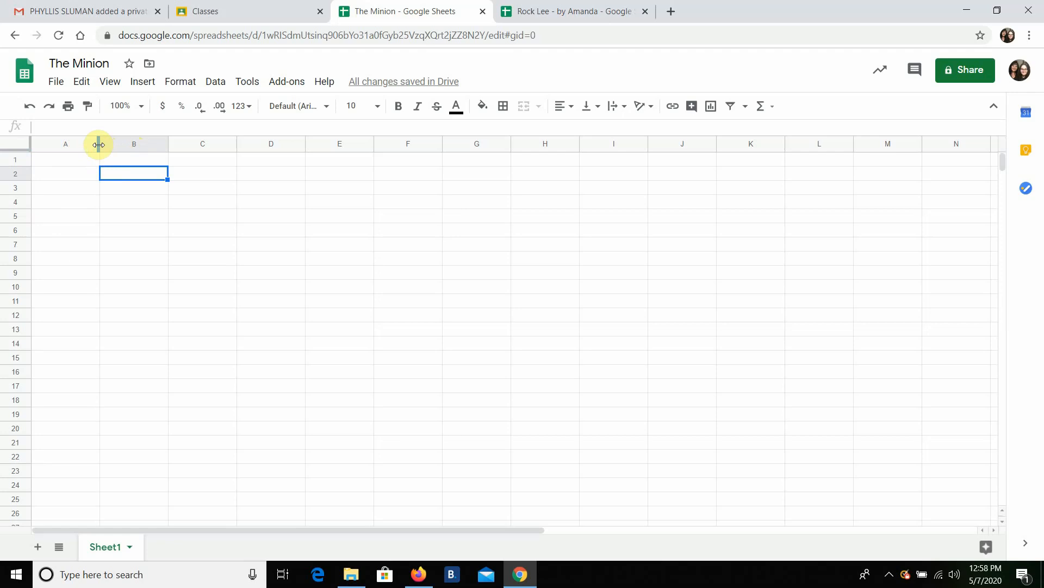
pyautogui.moveTo(98, 144); pyautogui.dragTo(99, 145)
pyautogui.moveTo(98, 144); pyautogui.dragTo(98, 144)
pyautogui.moveTo(98, 144); pyautogui.dragTo(549, 165)
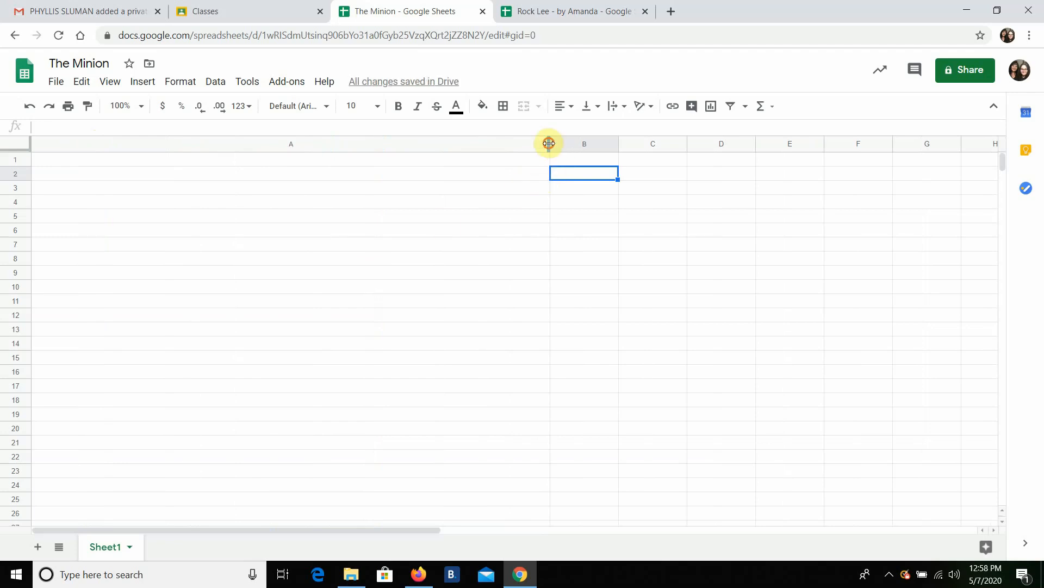
pyautogui.moveTo(550, 144); pyautogui.dragTo(45, 169)
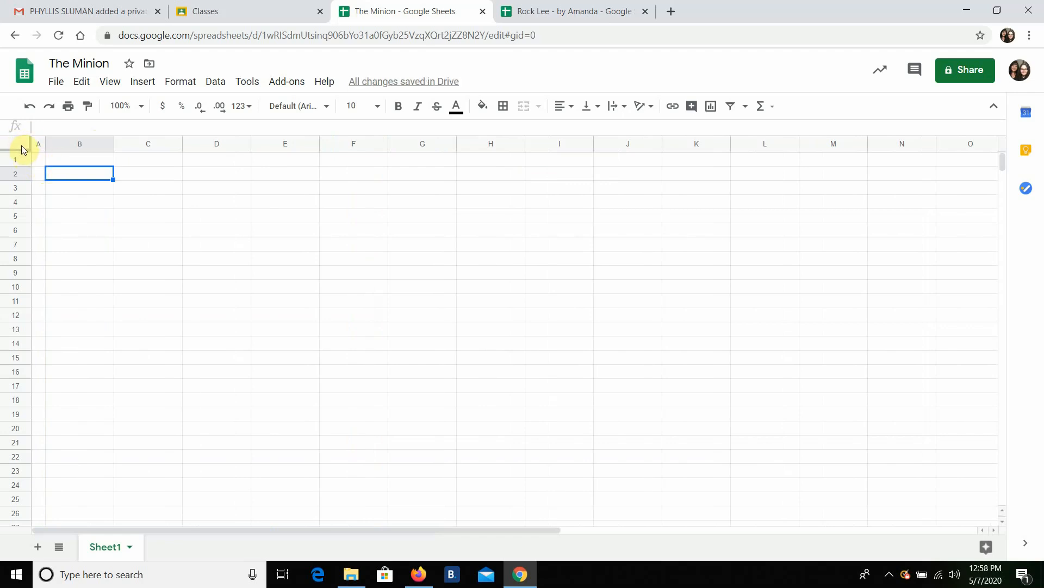
pyautogui.click(122, 185)
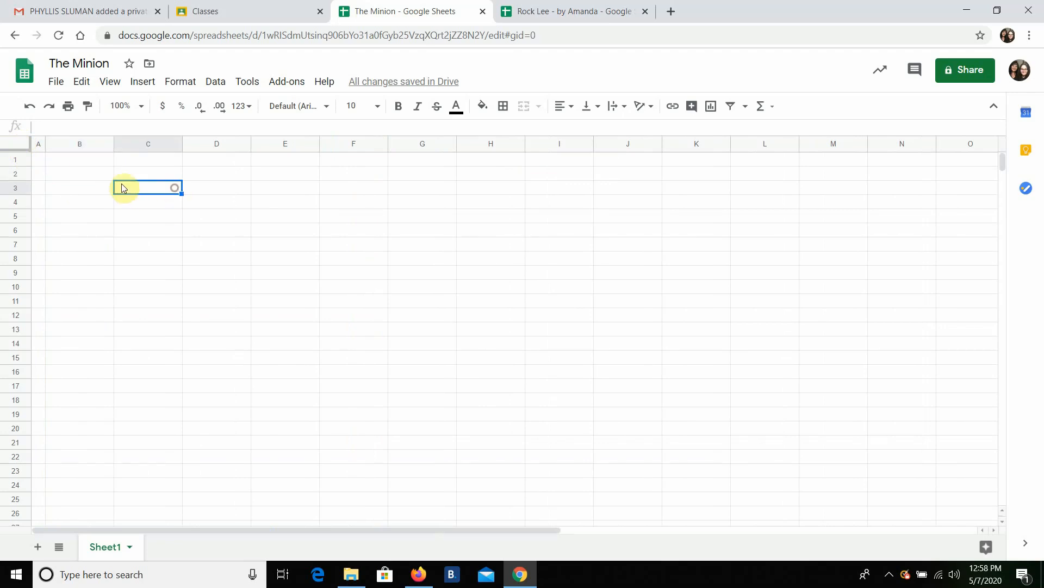
pyautogui.click(124, 175)
pyautogui.click(94, 173)
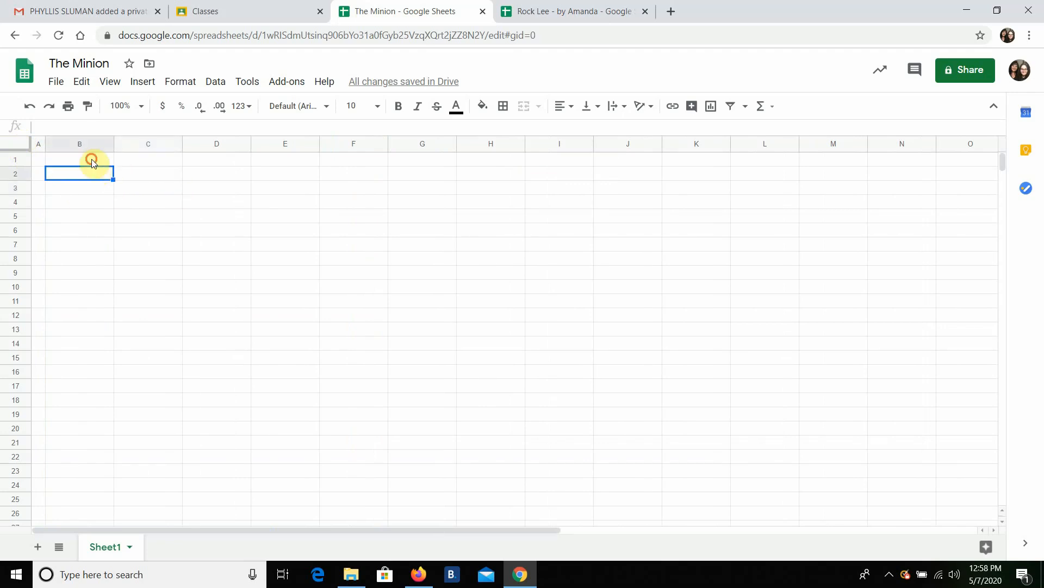
pyautogui.click(153, 162)
pyautogui.click(152, 175)
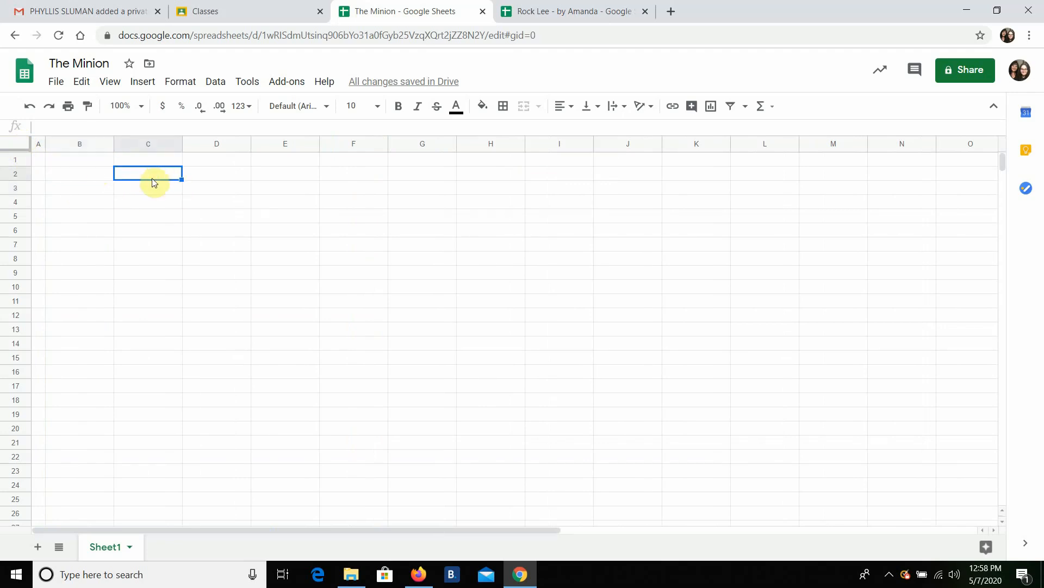
pyautogui.click(76, 144)
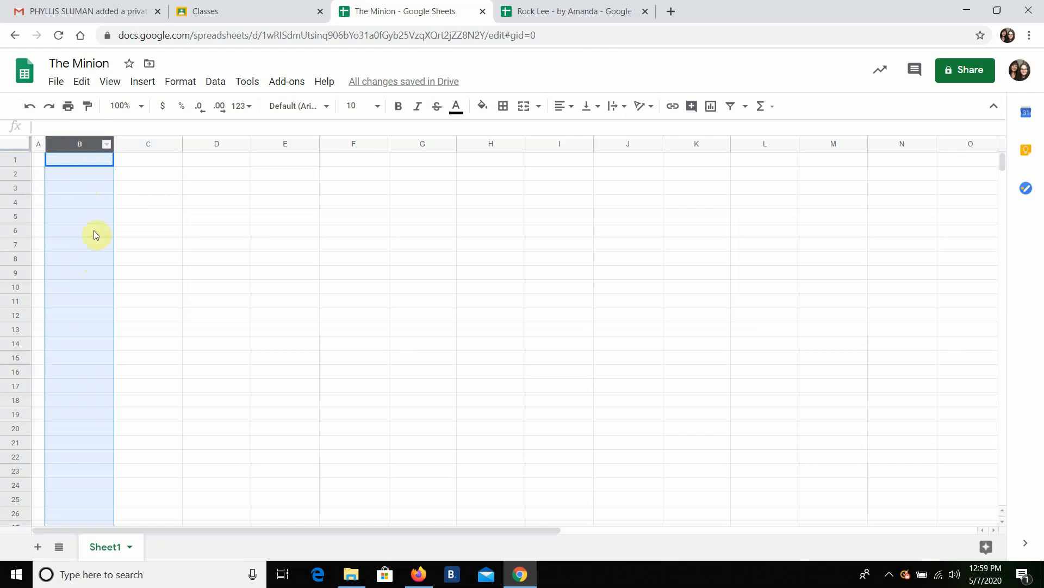
pyautogui.click(21, 160)
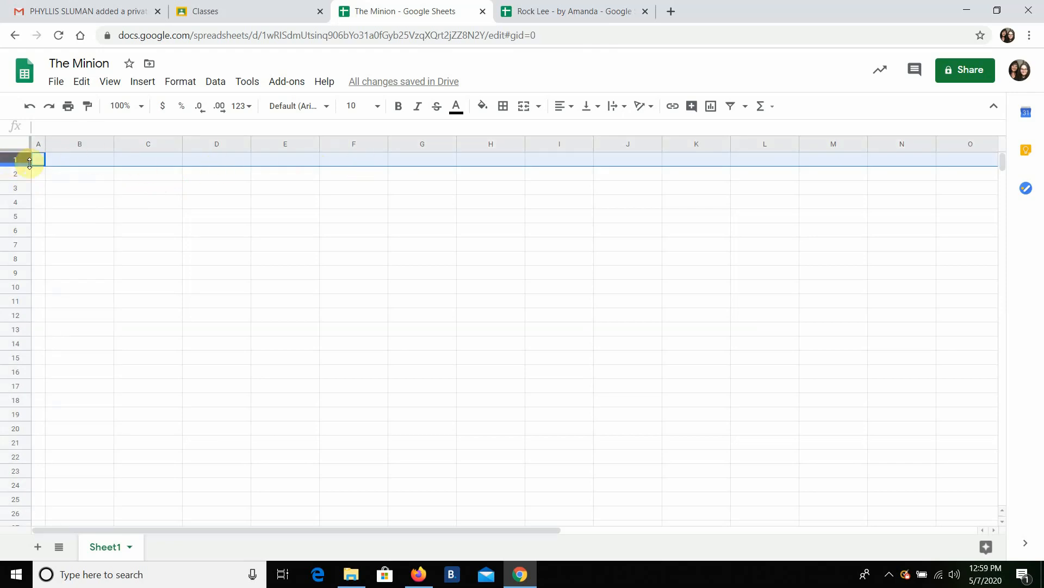
pyautogui.click(160, 171)
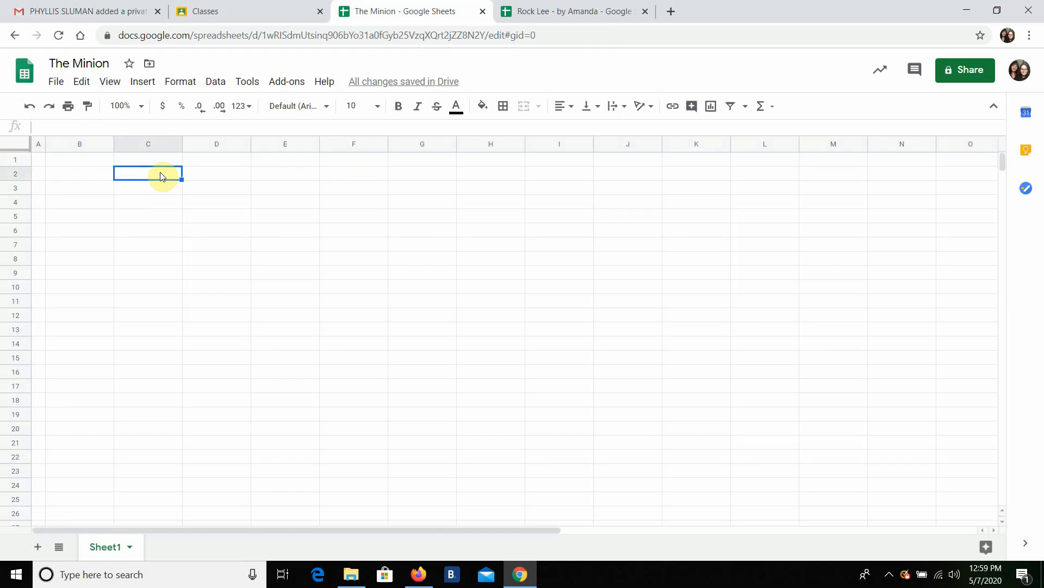
pyautogui.click(234, 161)
pyautogui.click(283, 174)
pyautogui.click(220, 161)
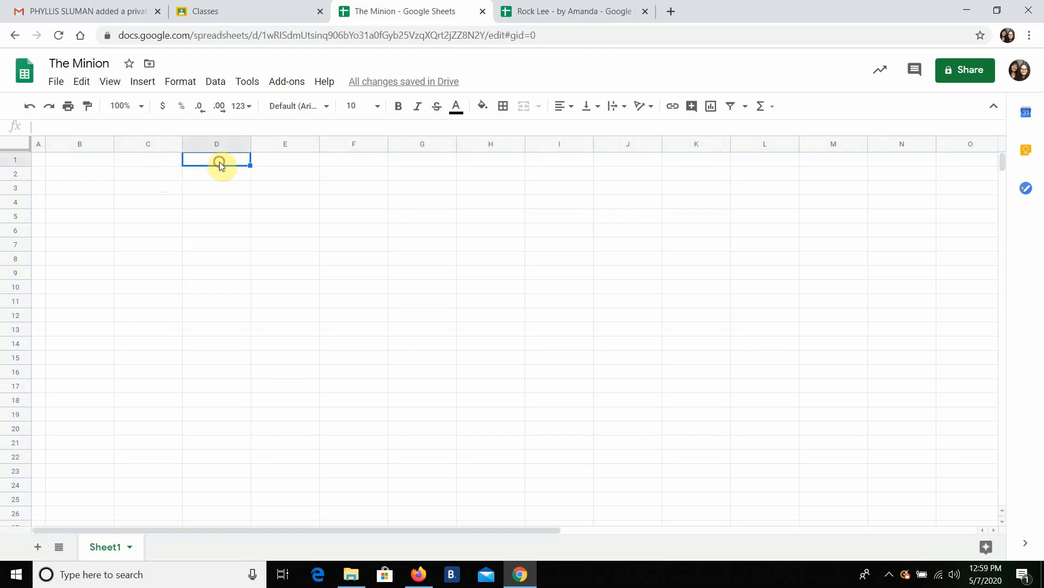
pyautogui.click(219, 172)
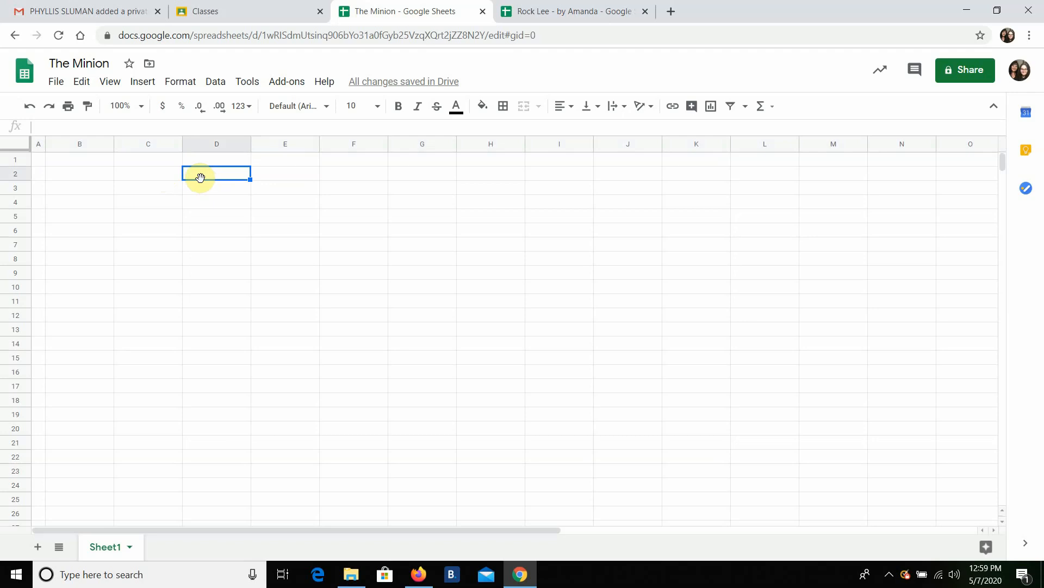
pyautogui.click(158, 175)
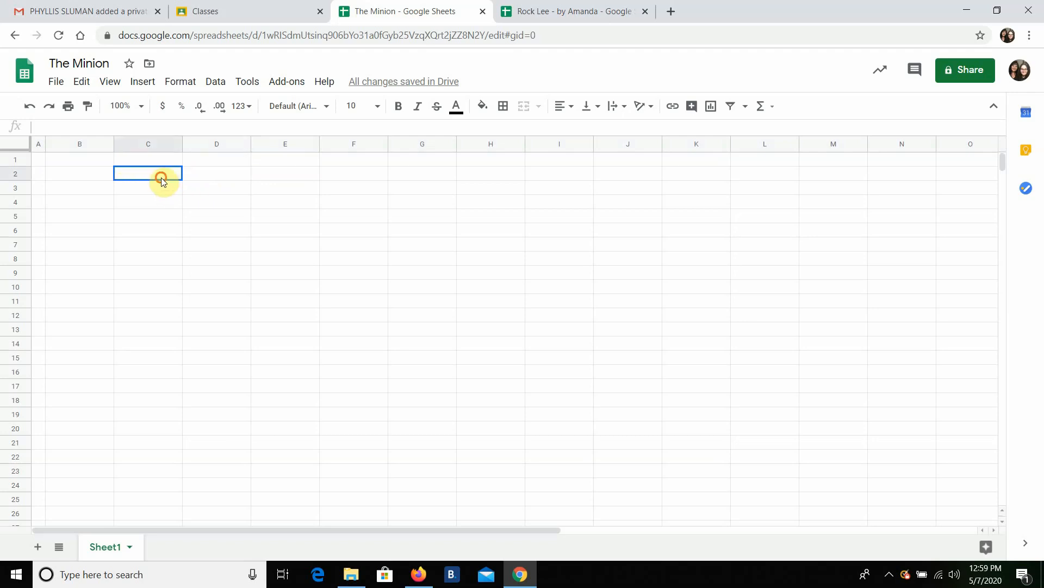
pyautogui.click(154, 192)
pyautogui.click(202, 192)
pyautogui.click(210, 176)
pyautogui.click(152, 174)
pyautogui.click(144, 160)
pyautogui.click(59, 158)
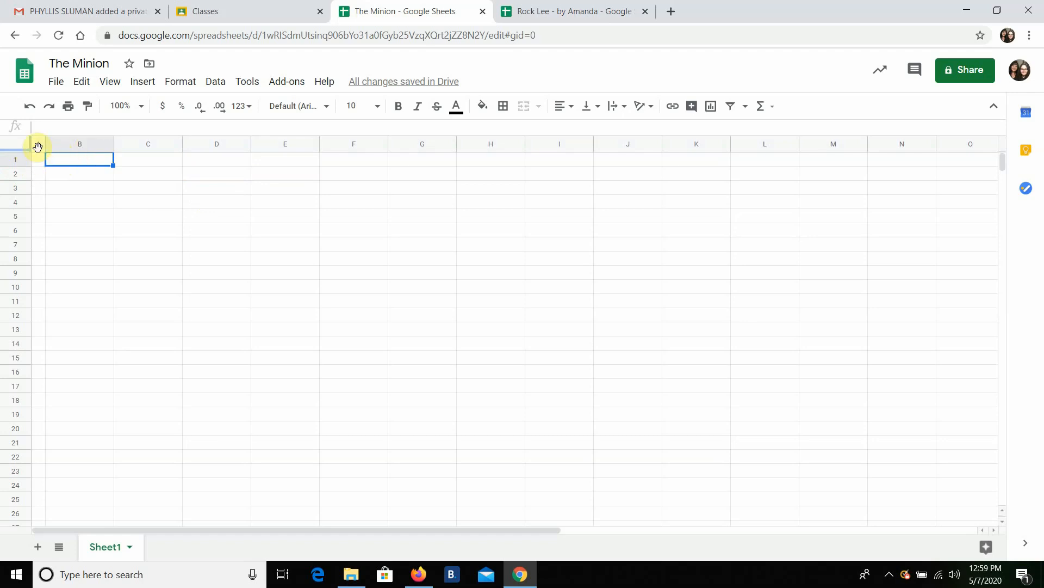
pyautogui.moveTo(37, 145); pyautogui.dragTo(21, 163)
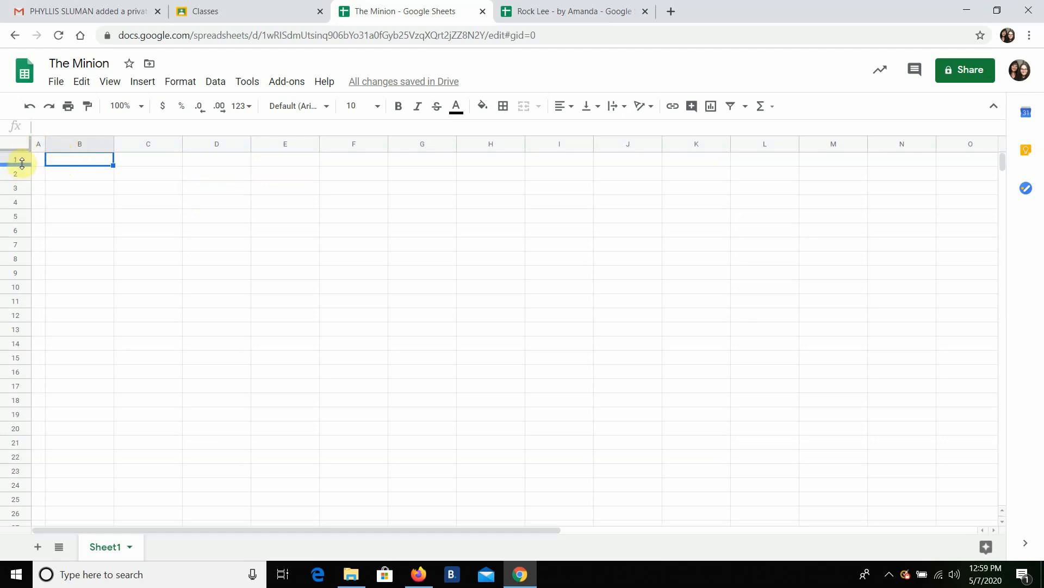
# - Select the entire sheet and narrow all columns from A to Z equally so the cells become small, nearly square pixels
pyautogui.click(18, 143)
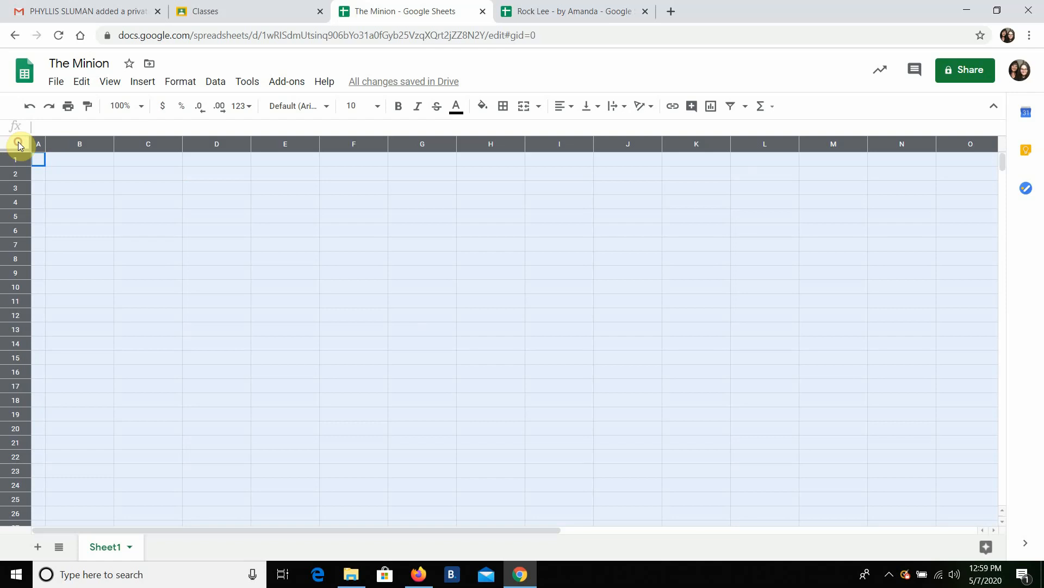
pyautogui.click(89, 201)
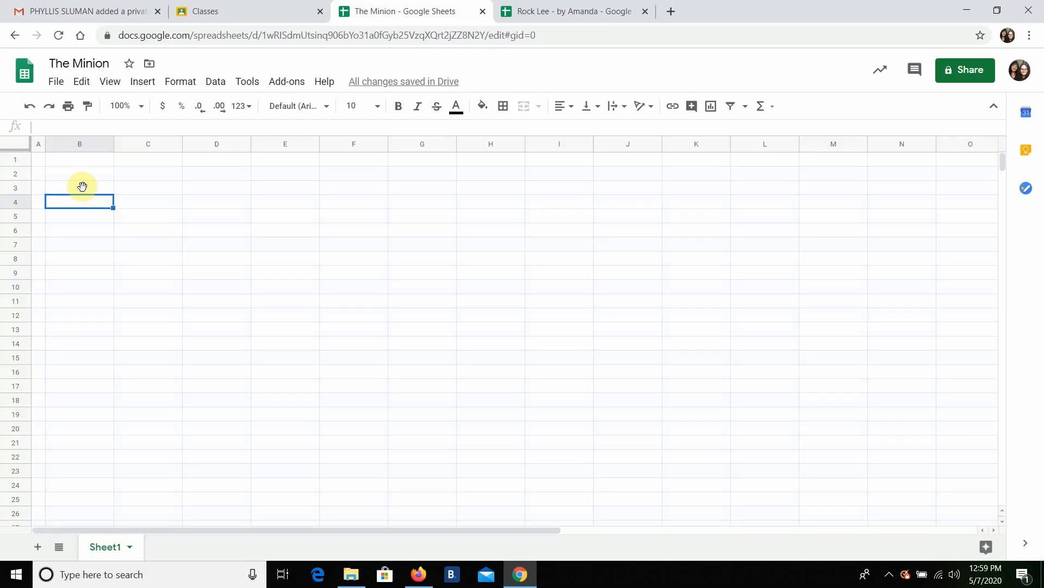
pyautogui.click(16, 144)
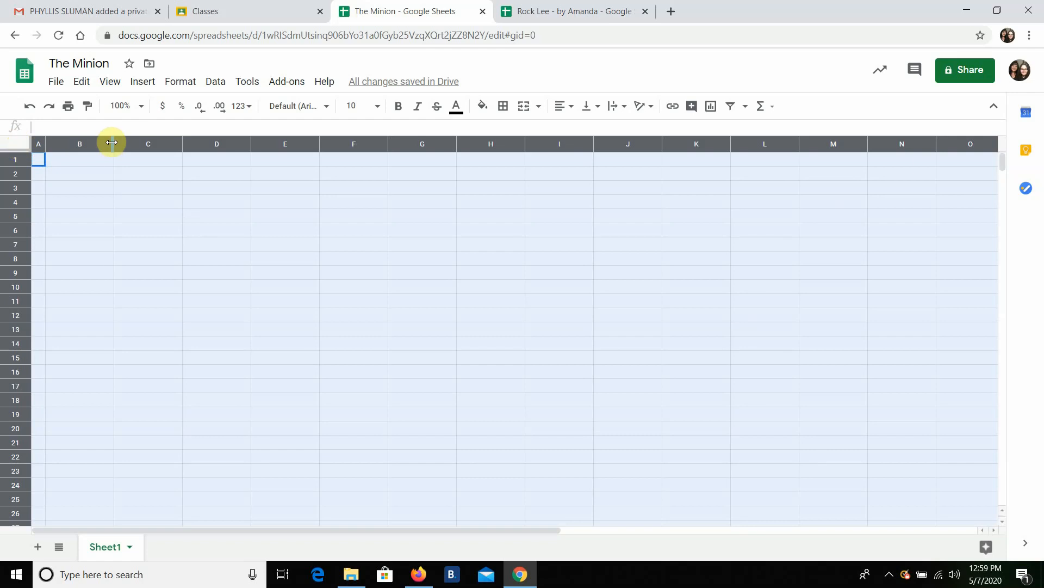
pyautogui.moveTo(112, 146); pyautogui.dragTo(58, 153)
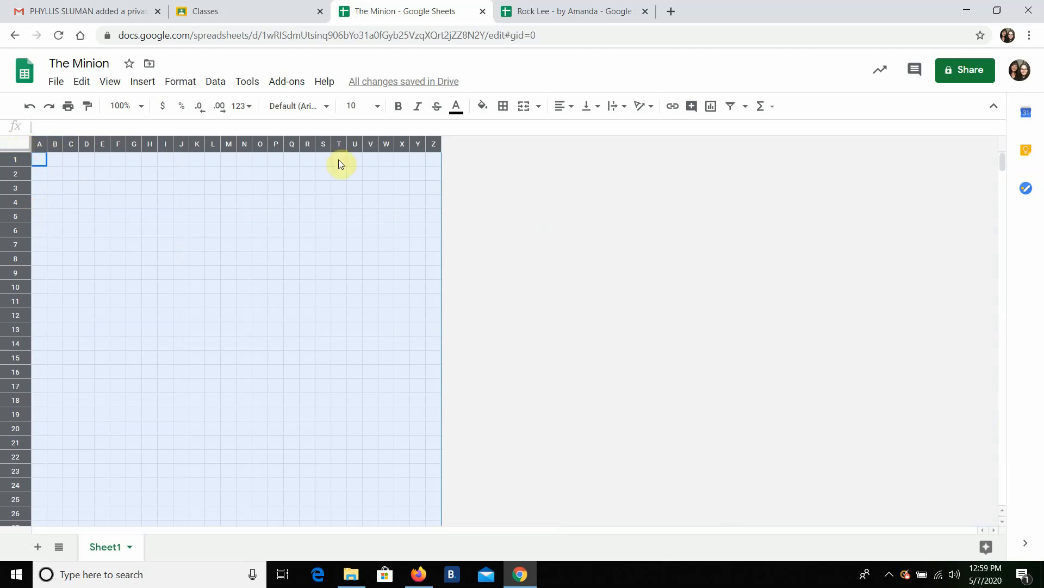
pyautogui.click(660, 266)
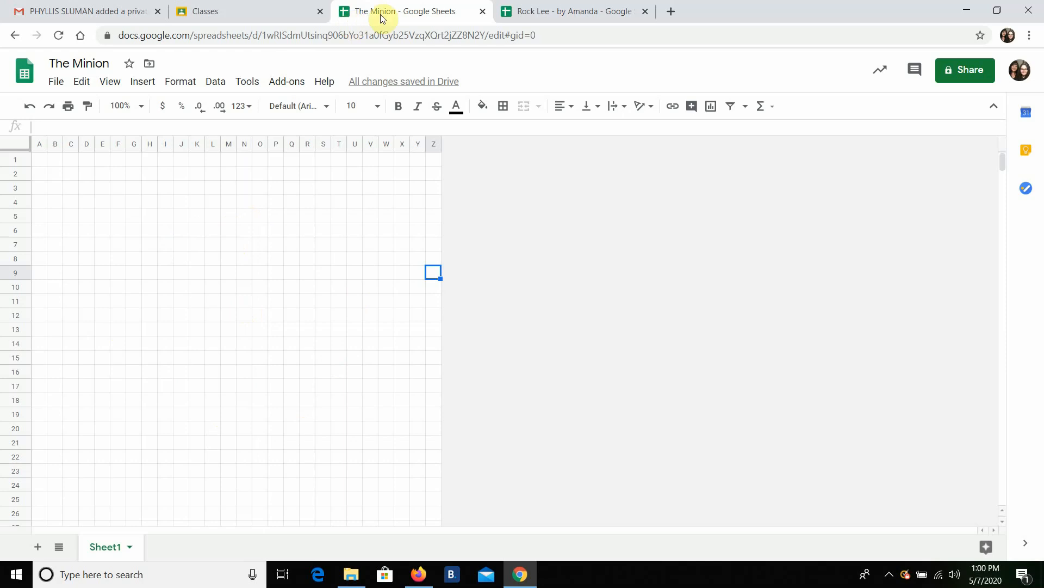
# - Examine the finished Rock Lee pixel art spreadsheet as an example and return to The Minion spreadsheet
pyautogui.click(57, 161)
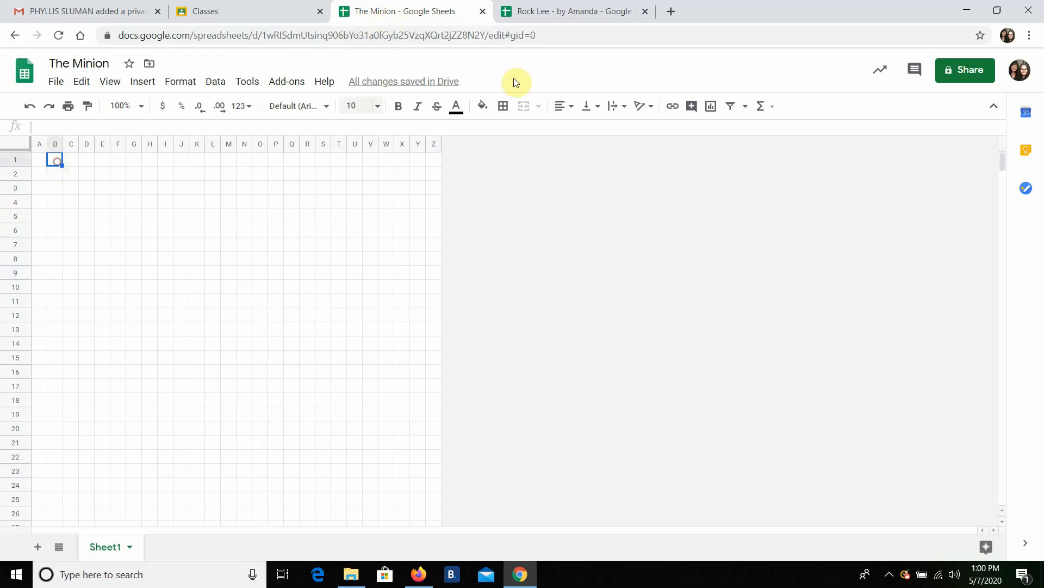
pyautogui.click(547, 15)
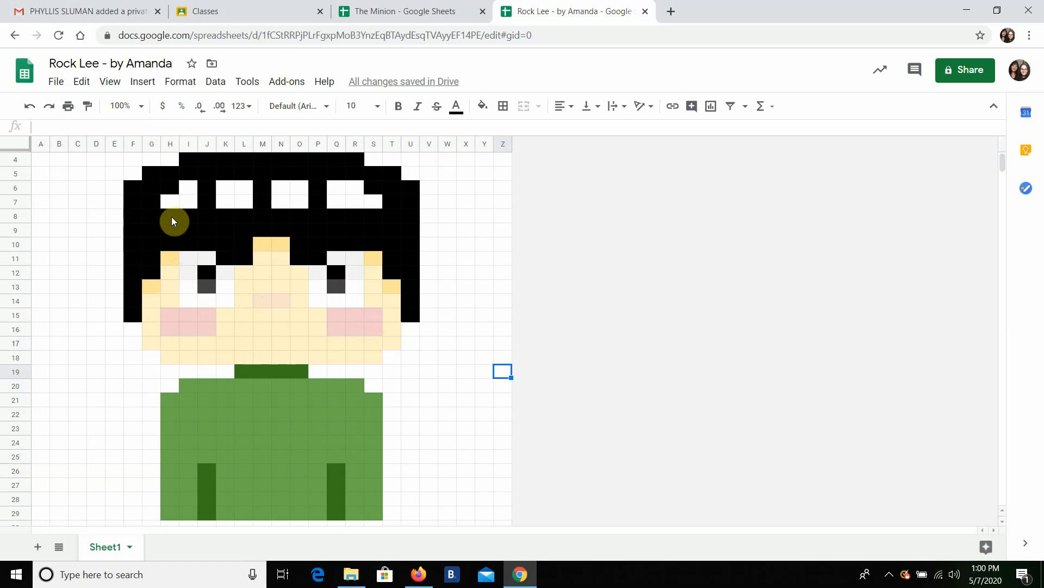
pyautogui.click(387, 14)
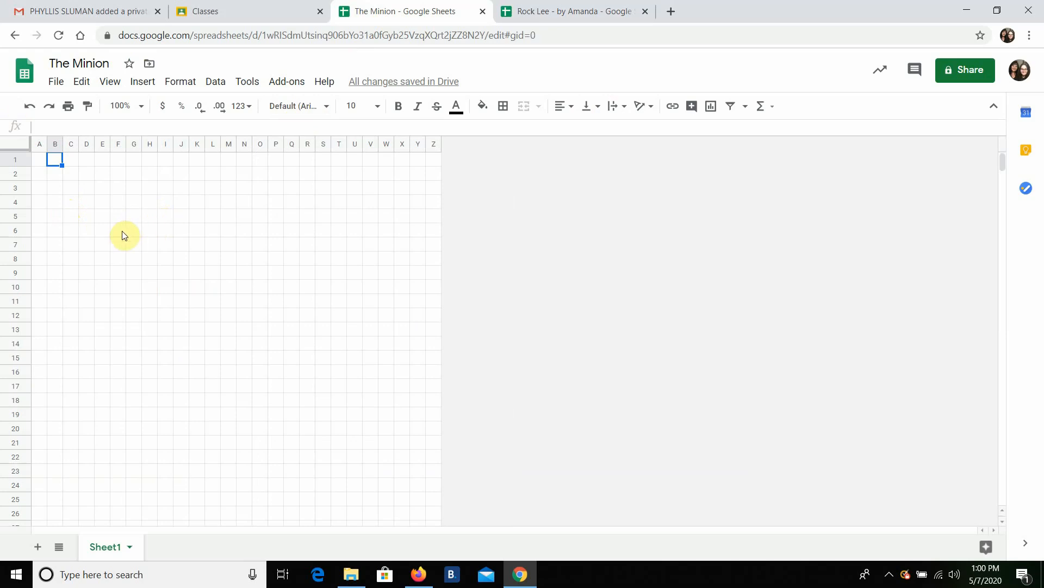
# - Fill cell I5 with yellow
pyautogui.click(166, 219)
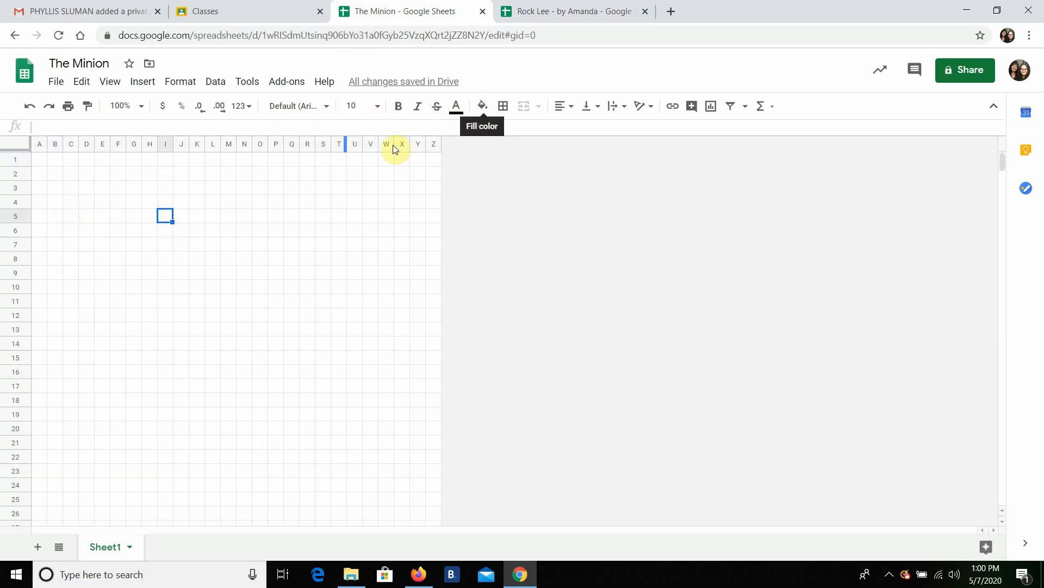
pyautogui.click(490, 115)
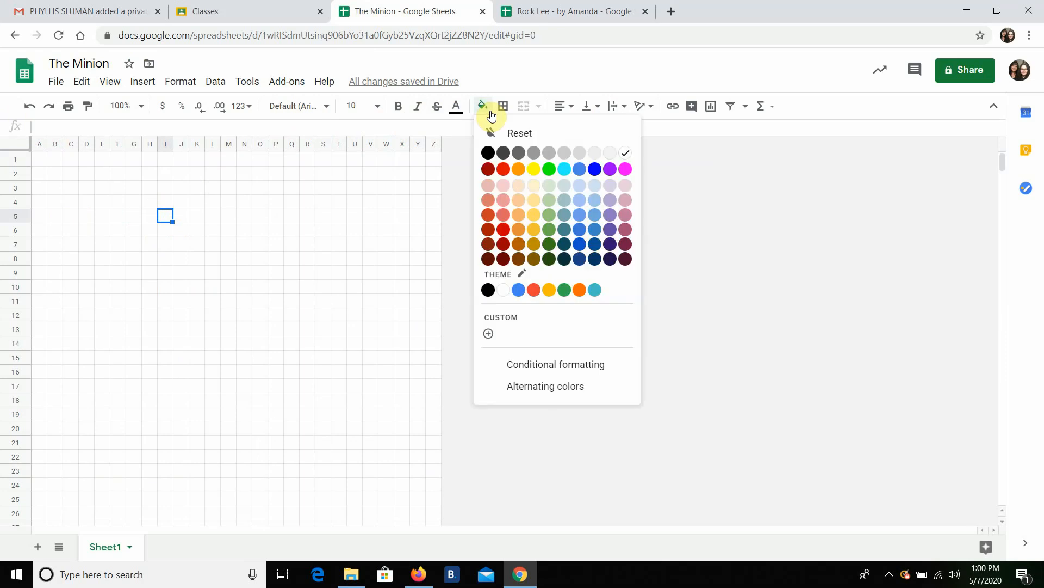
pyautogui.click(493, 83)
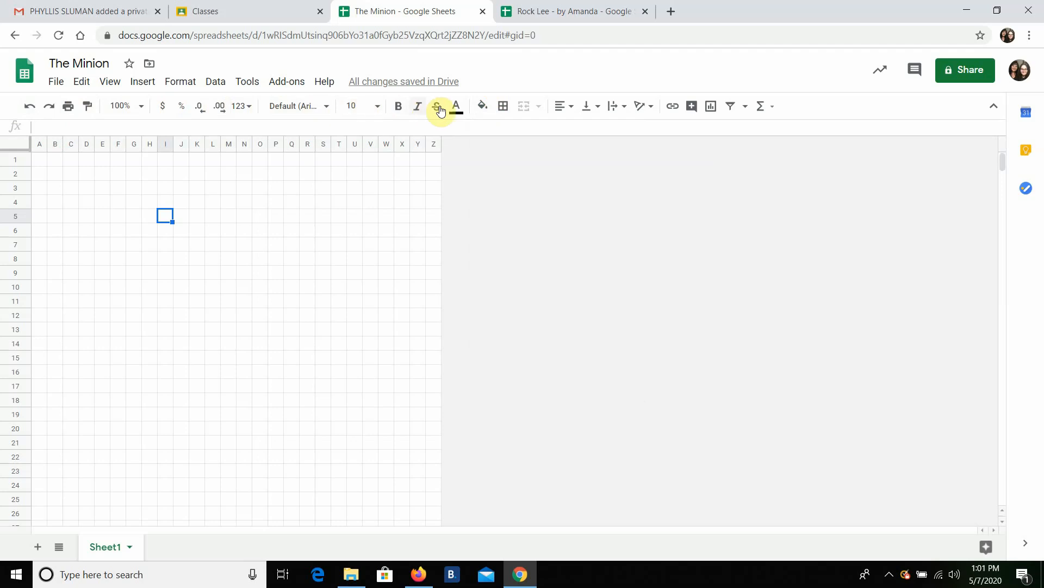
pyautogui.click(489, 115)
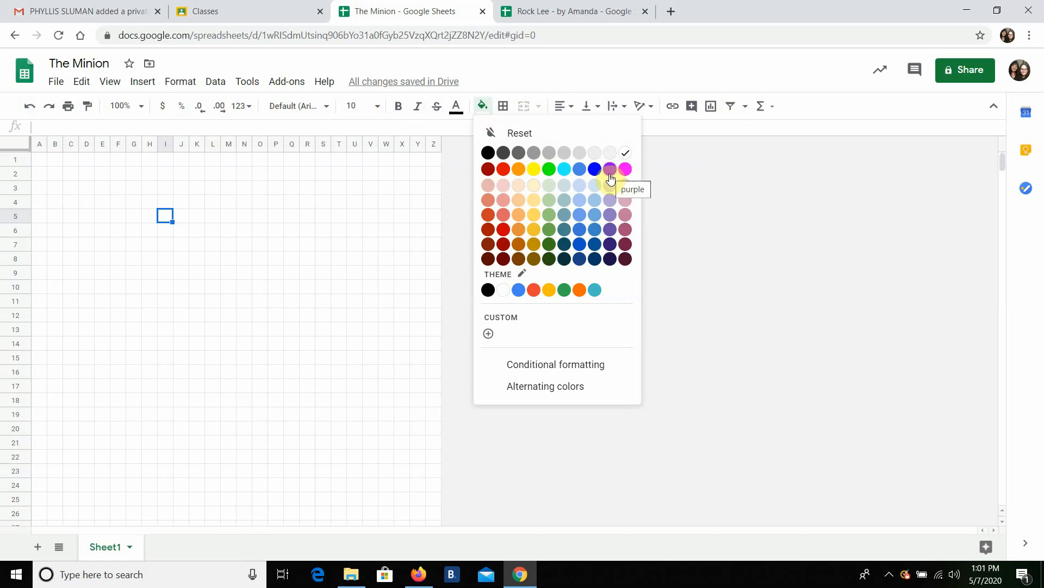
pyautogui.click(534, 172)
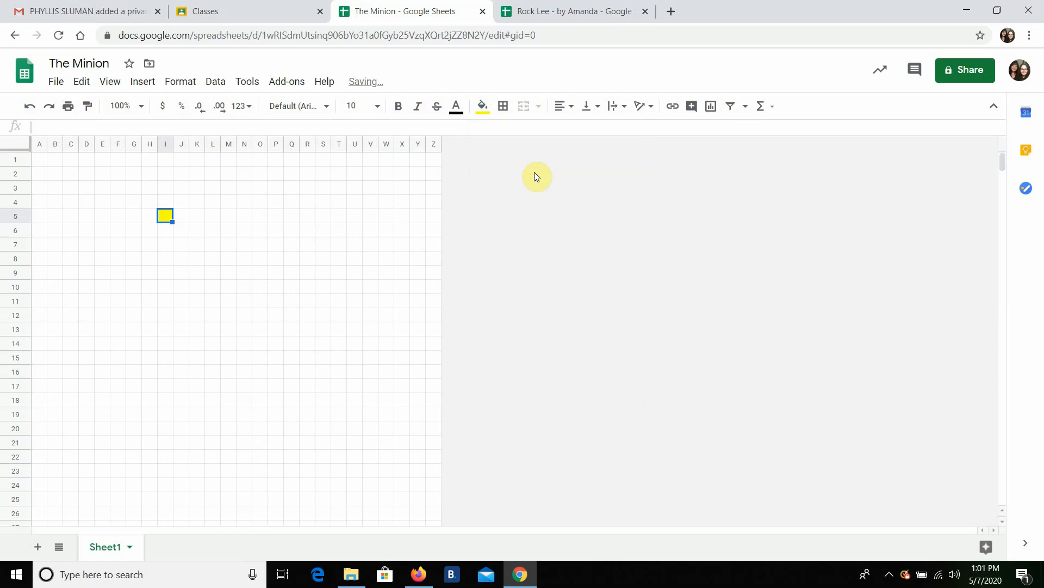
# - Fill the range I5 to Q5 with yellow to form the top row of the minion's head
pyautogui.click(181, 218)
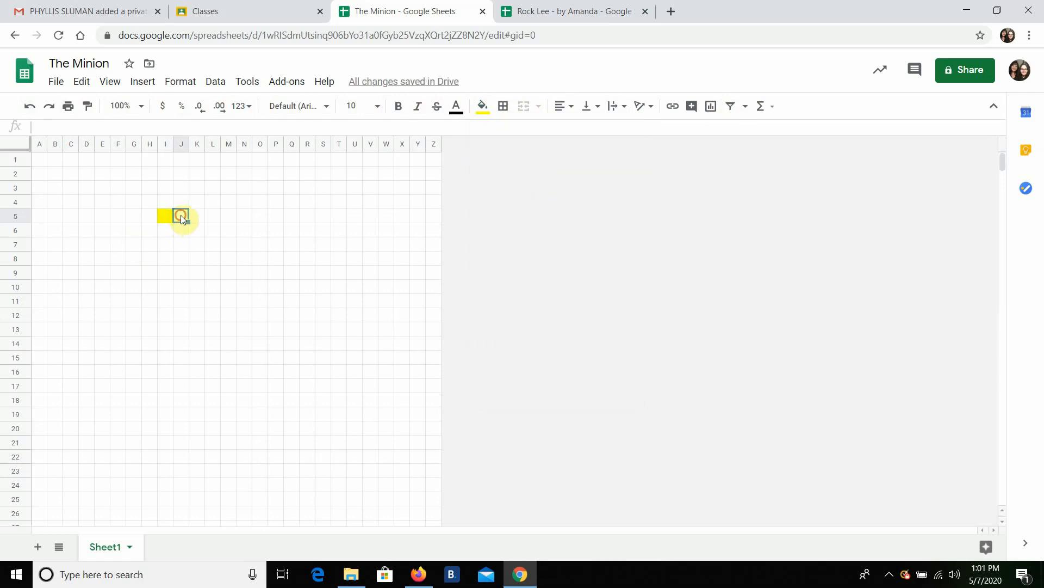
pyautogui.click(199, 217)
pyautogui.click(218, 216)
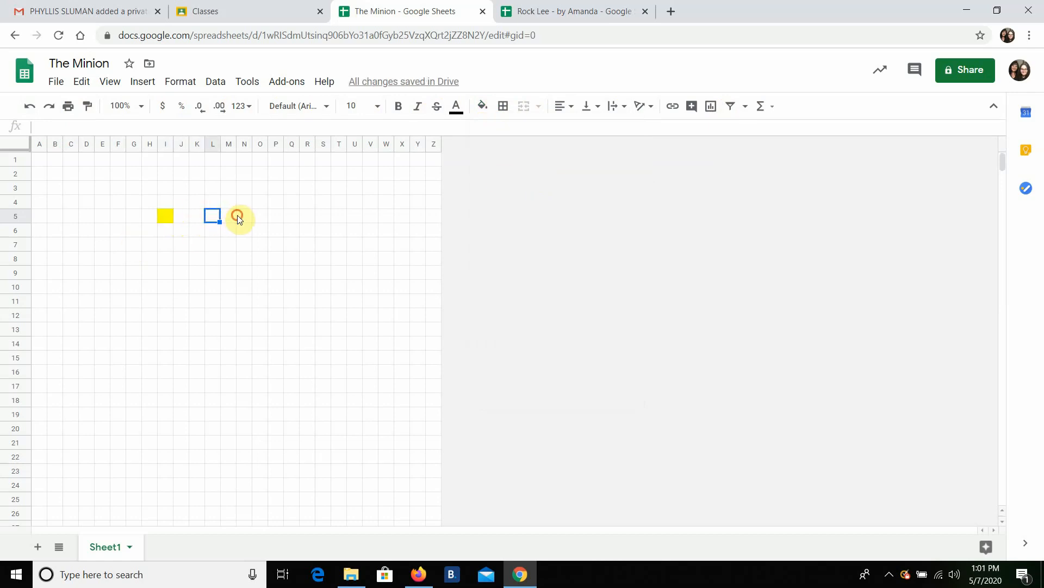
pyautogui.click(234, 216)
pyautogui.click(168, 219)
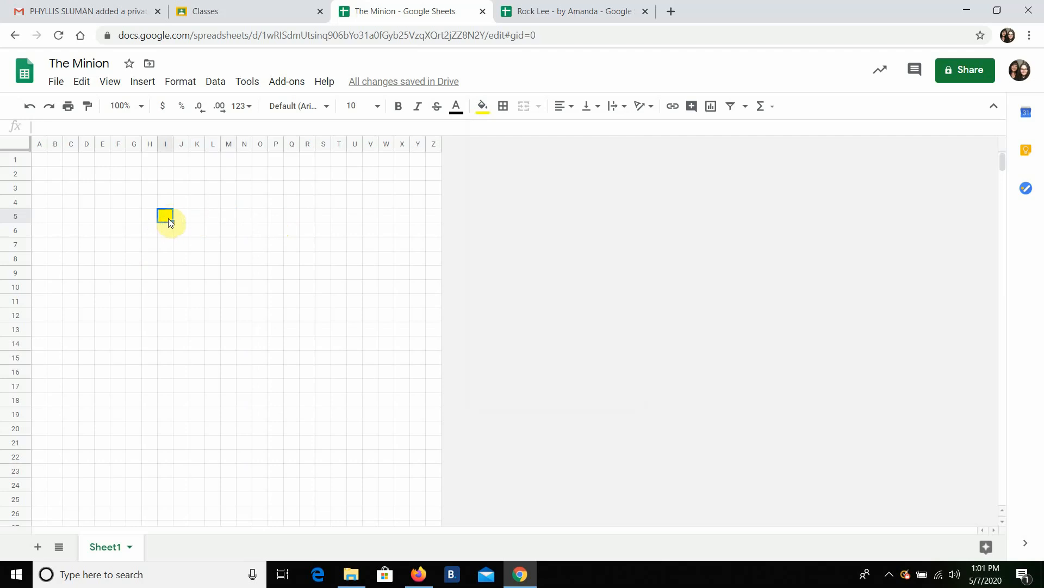
pyautogui.moveTo(168, 216); pyautogui.dragTo(295, 219)
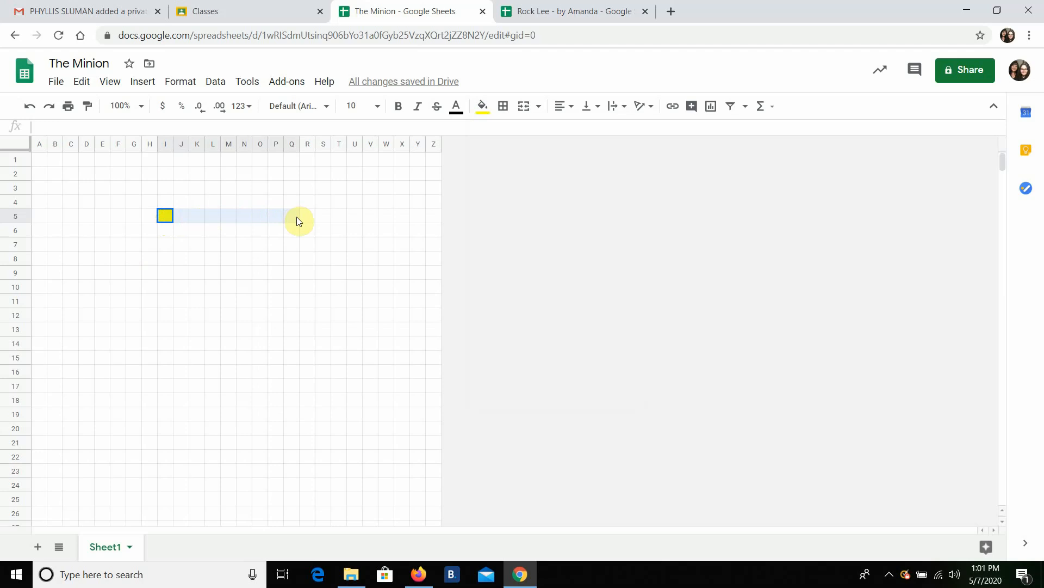
pyautogui.moveTo(297, 217); pyautogui.dragTo(297, 217)
pyautogui.click(483, 108)
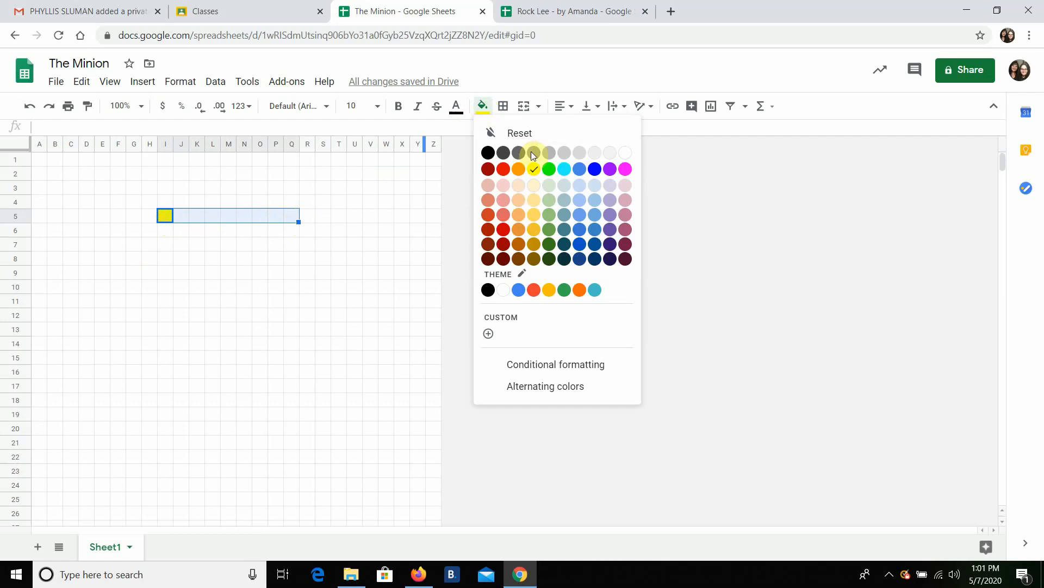
pyautogui.click(537, 170)
pyautogui.click(182, 286)
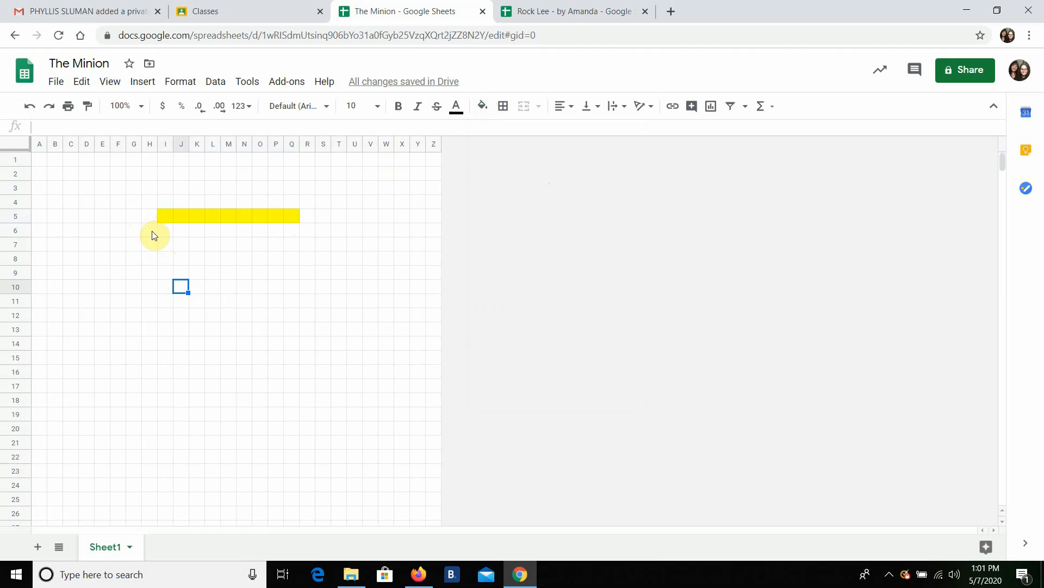
# - Fill H6 to R6 and the block G7 to S20 with yellow to form the minion's head and body
pyautogui.moveTo(151, 235); pyautogui.dragTo(318, 234)
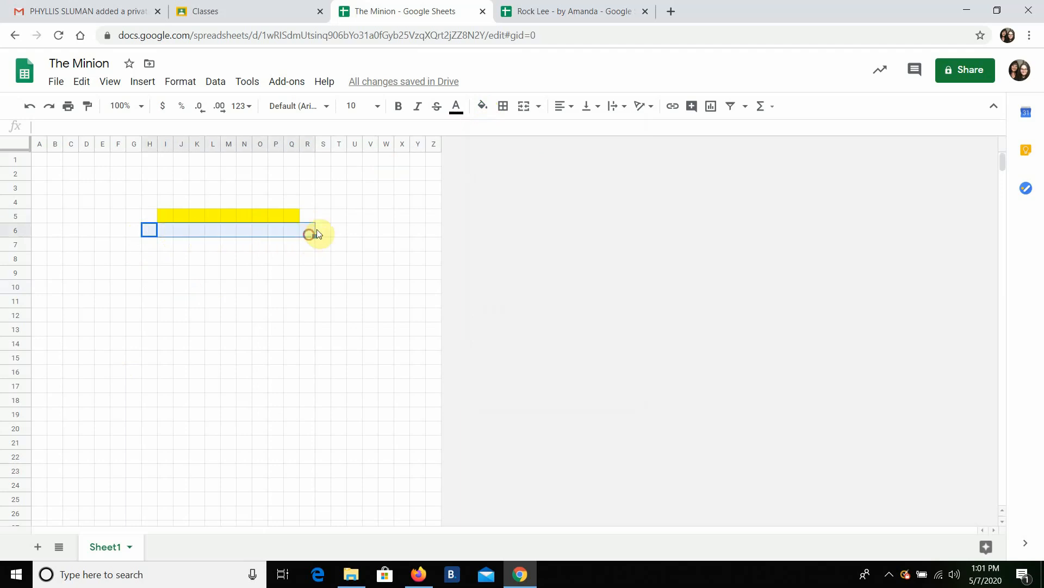
pyautogui.click(483, 107)
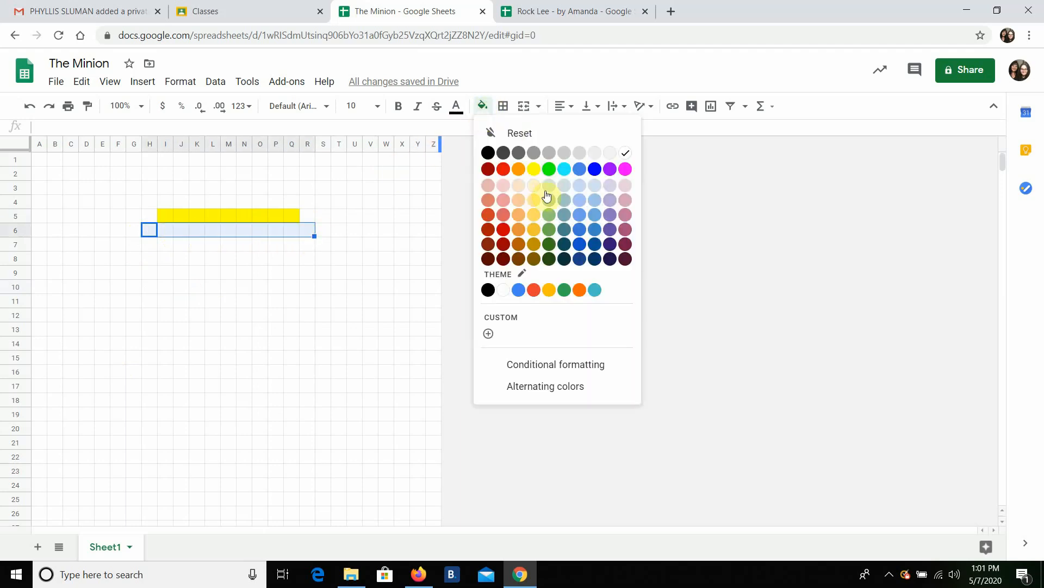
pyautogui.click(535, 169)
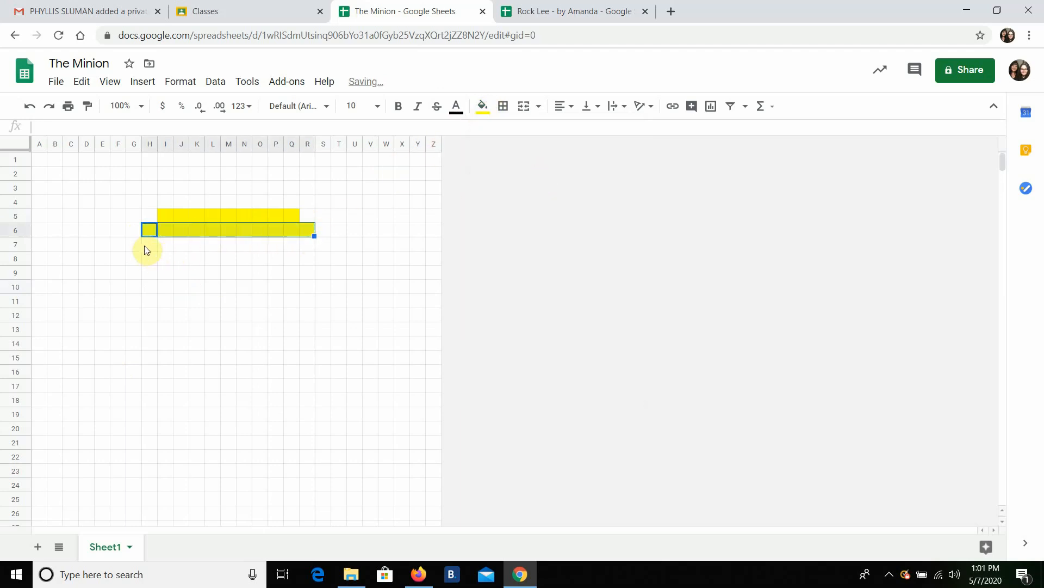
pyautogui.moveTo(138, 248); pyautogui.dragTo(321, 424)
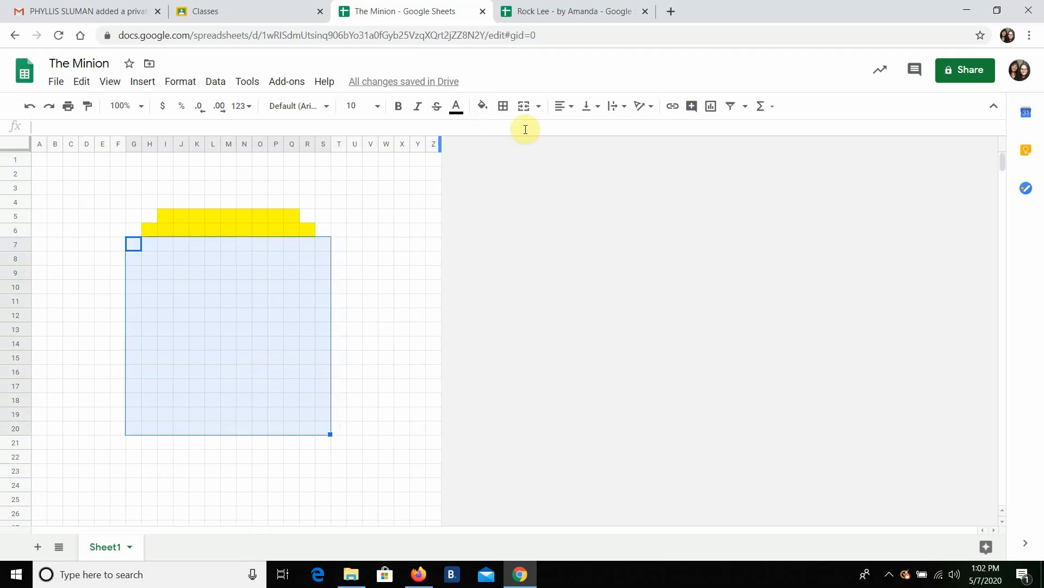
pyautogui.click(488, 111)
pyautogui.click(537, 169)
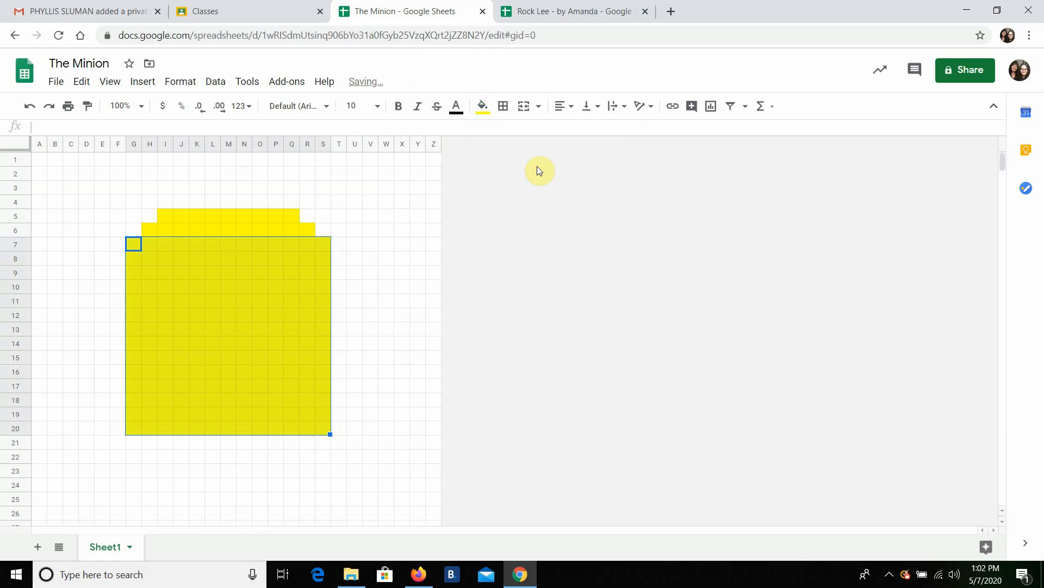
pyautogui.click(103, 321)
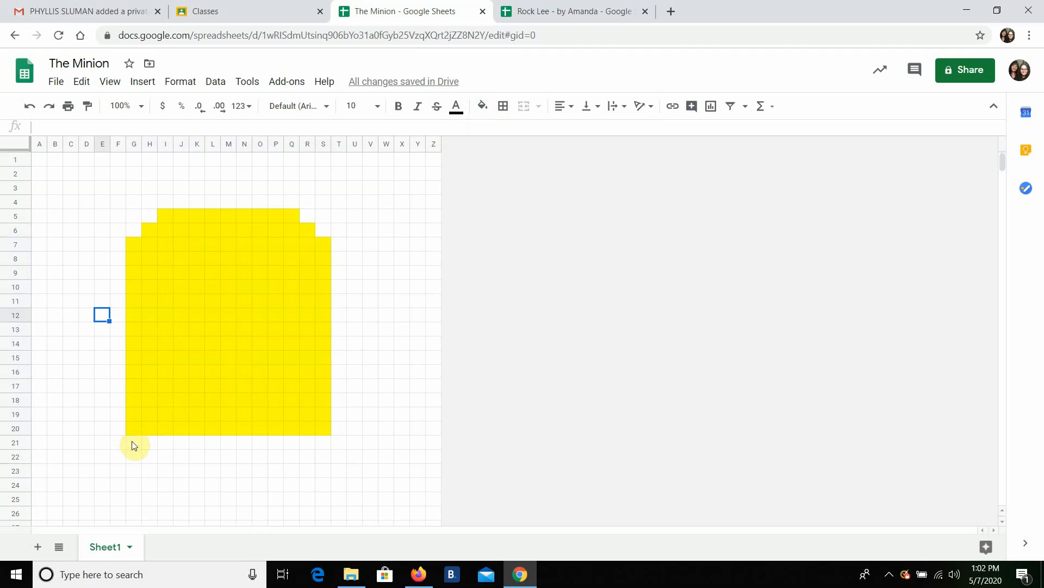
# - Fill the block G21 to S23 directly below the yellow body with medium blue
pyautogui.moveTo(135, 446)
pyautogui.mouseDown()
pyautogui.moveTo(295, 445)
pyautogui.moveTo(321, 450)
pyautogui.moveTo(325, 471)
pyautogui.mouseUp()
pyautogui.click(491, 111)
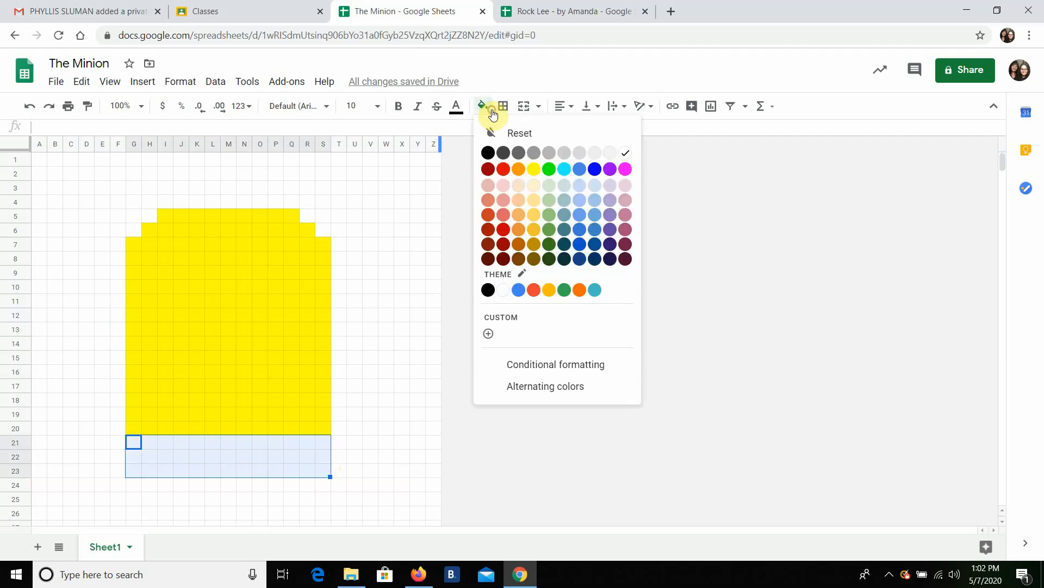
pyautogui.click(580, 229)
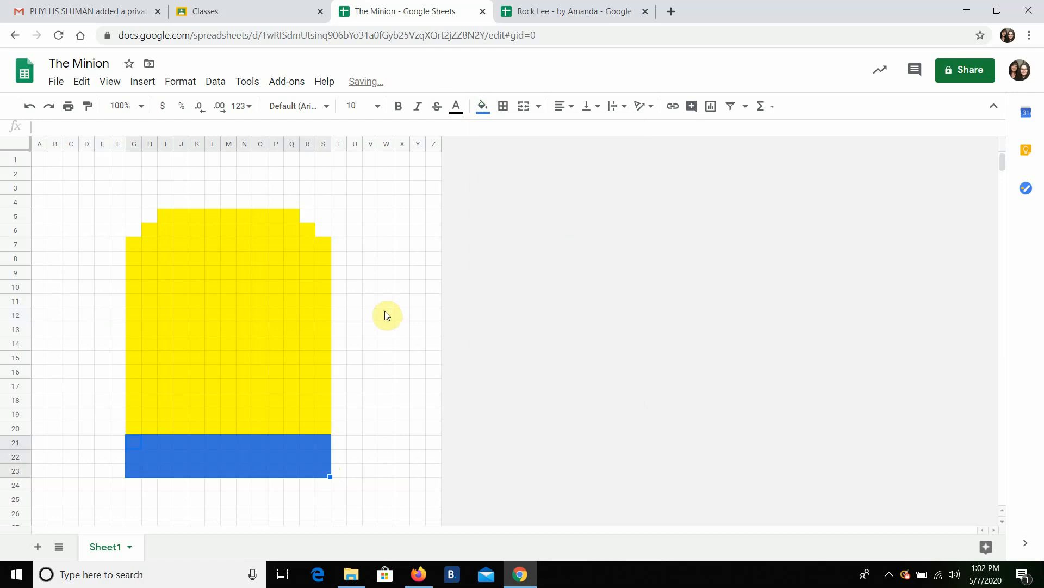
pyautogui.click(370, 342)
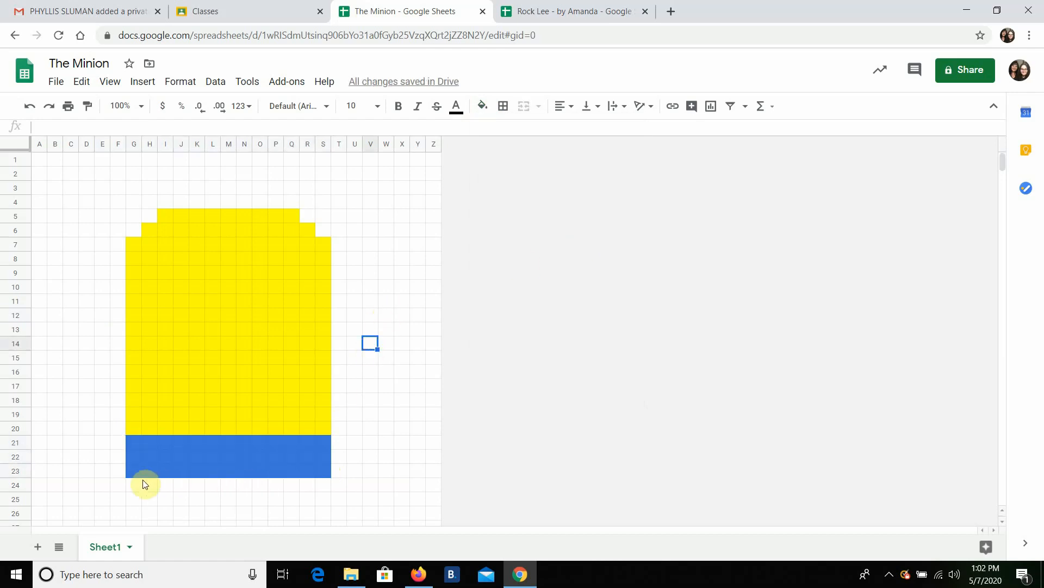
# - Fill cells G24 to L24 below the blue band with yellow
pyautogui.moveTo(140, 486); pyautogui.dragTo(213, 491)
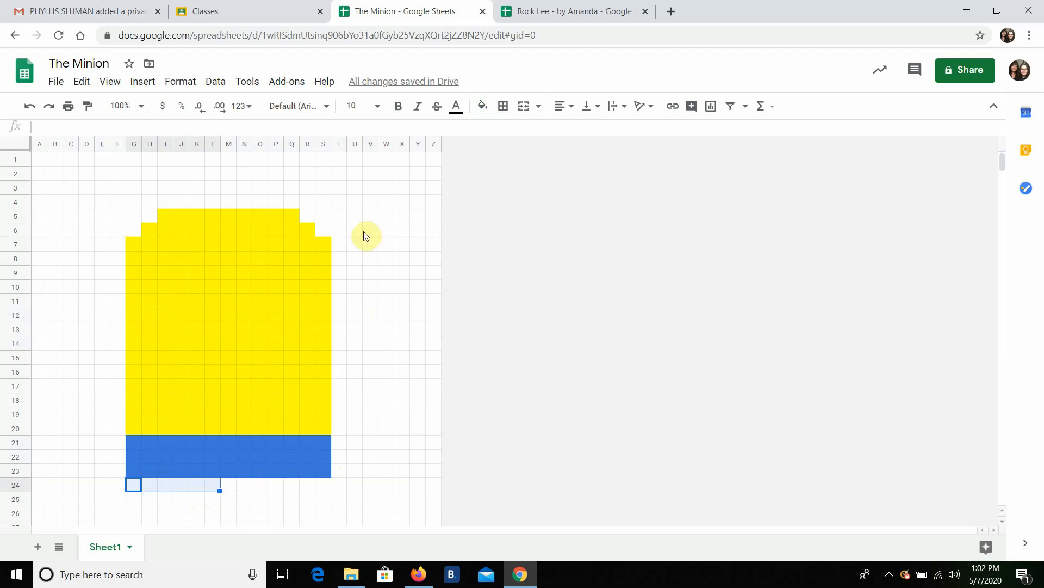
pyautogui.click(483, 106)
pyautogui.click(535, 173)
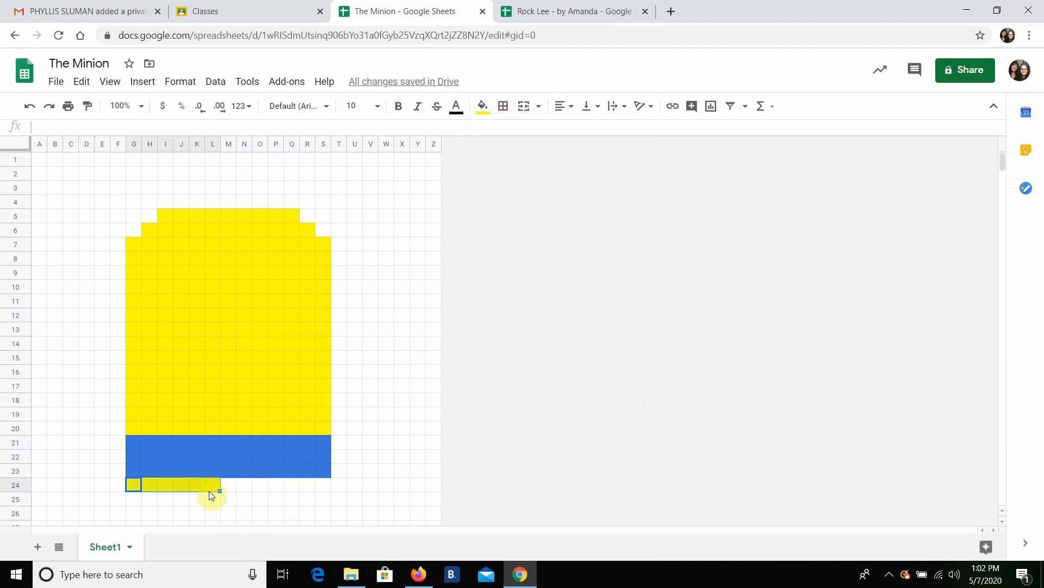
# - Fill row 24 from G to S with the same medium blue as the band above
pyautogui.moveTo(136, 487); pyautogui.dragTo(210, 489)
pyautogui.click(483, 106)
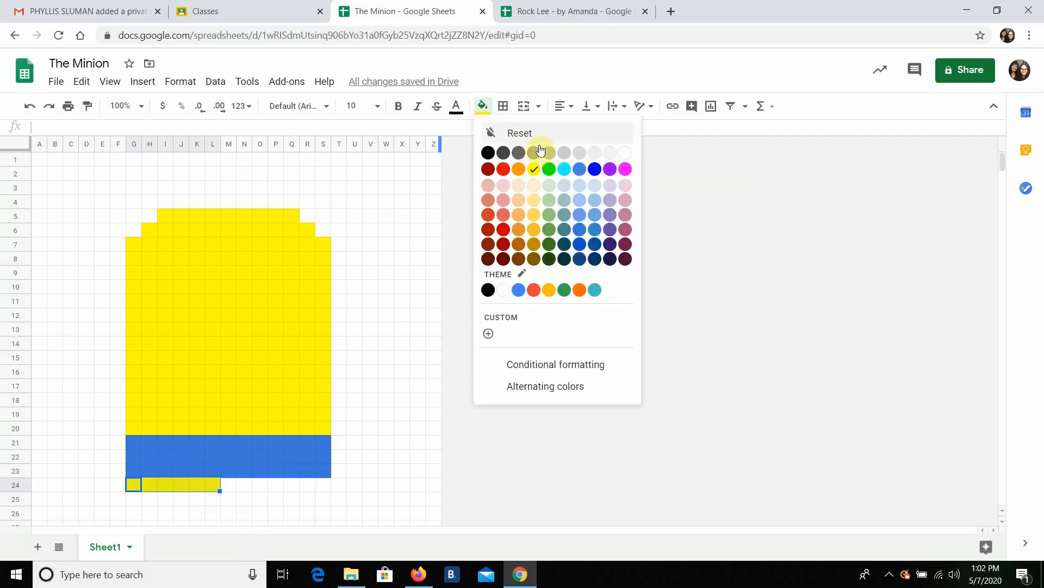
pyautogui.click(579, 229)
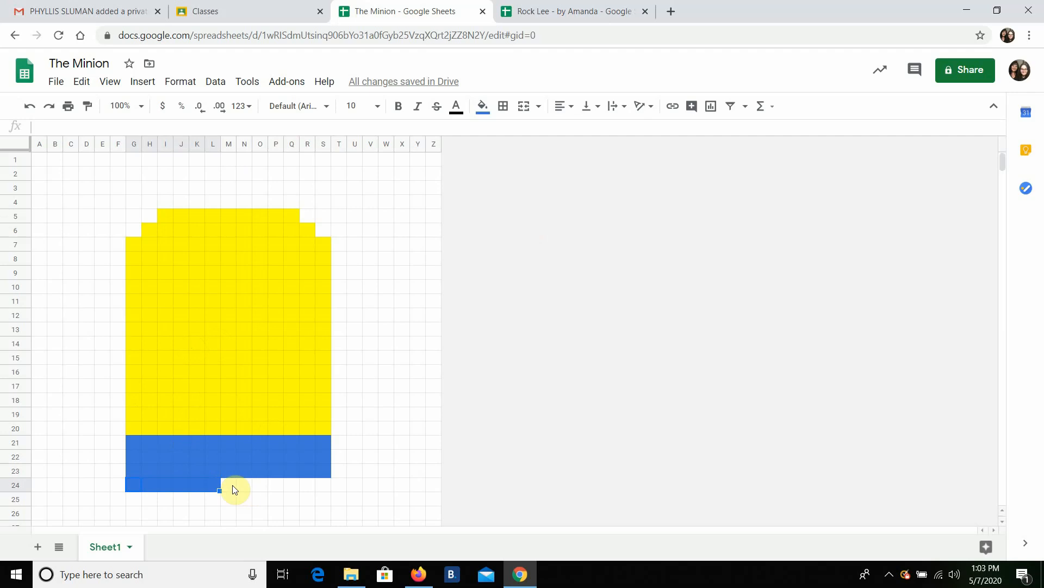
pyautogui.moveTo(229, 485); pyautogui.dragTo(318, 491)
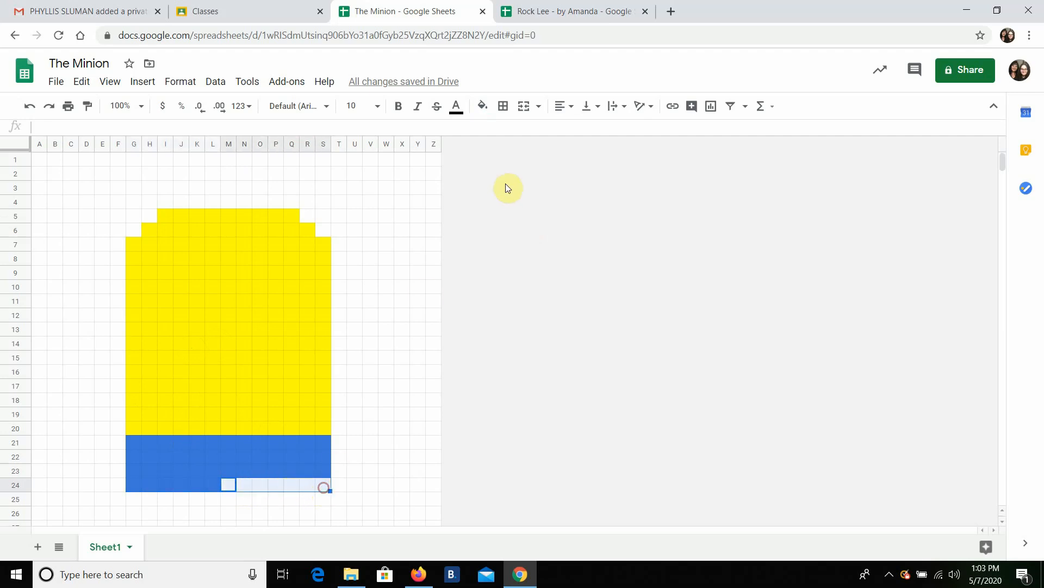
pyautogui.click(483, 106)
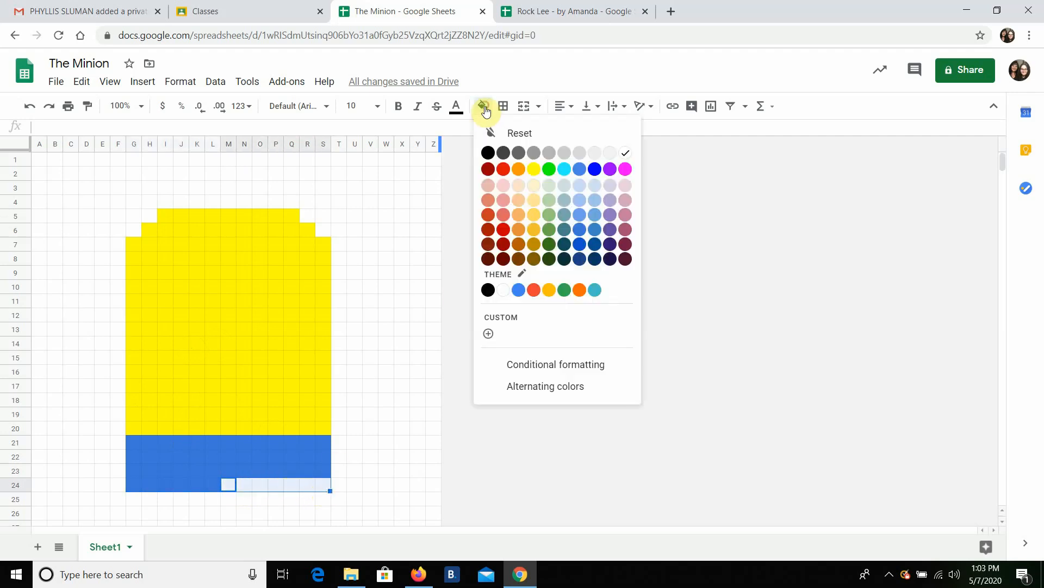
pyautogui.click(581, 231)
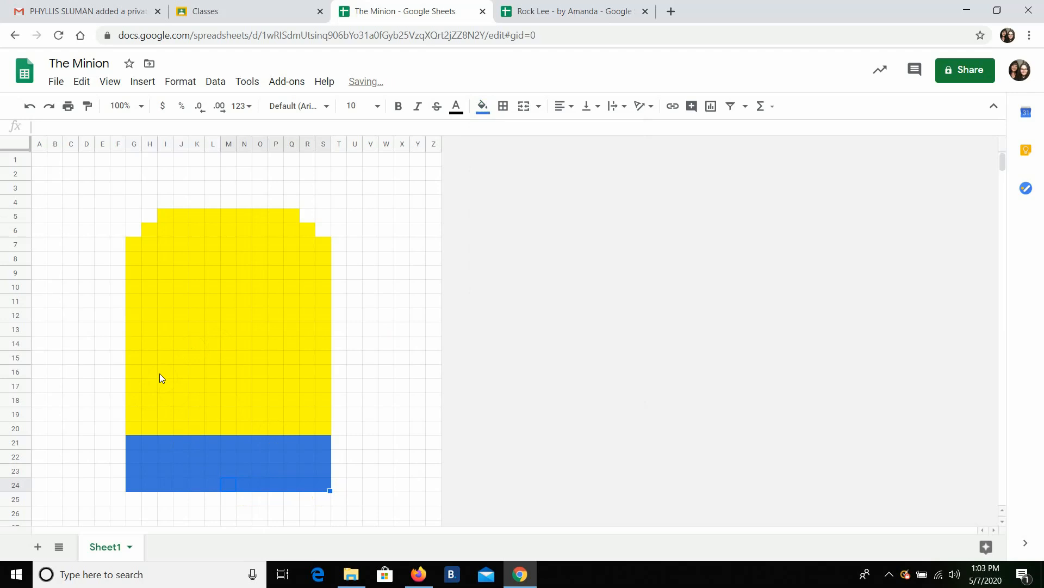
# - Fill I25 to K25 and O25 to Q25 with the same medium blue to form the tops of the two legs
pyautogui.click(170, 501)
pyautogui.moveTo(169, 500); pyautogui.dragTo(204, 509)
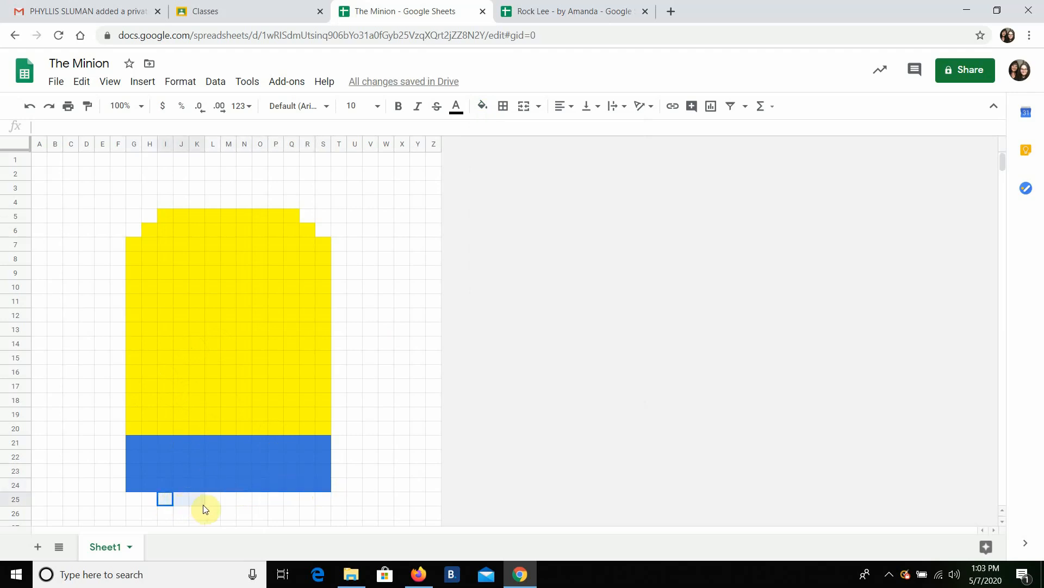
pyautogui.click(482, 105)
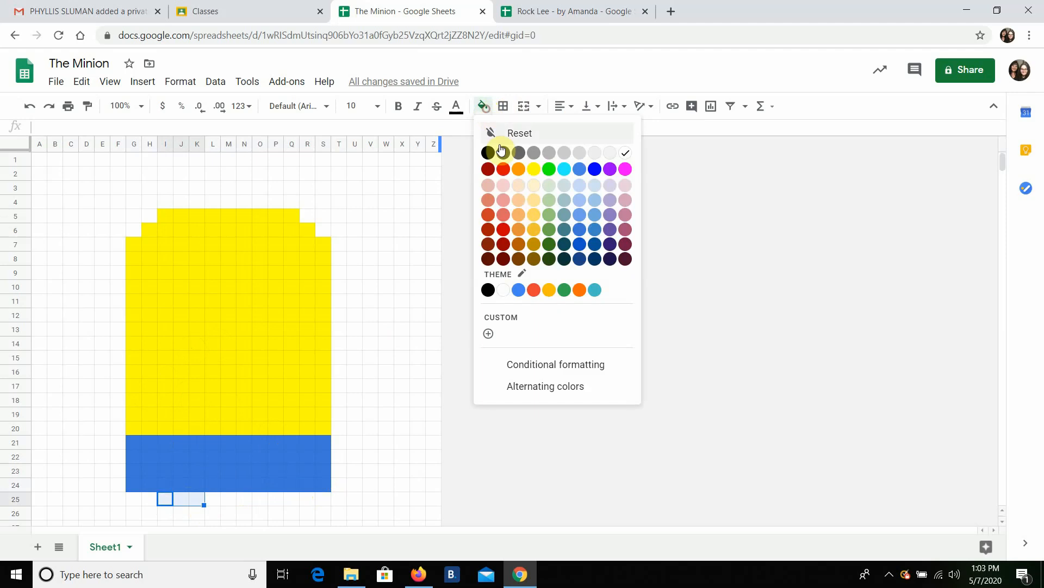
pyautogui.click(580, 229)
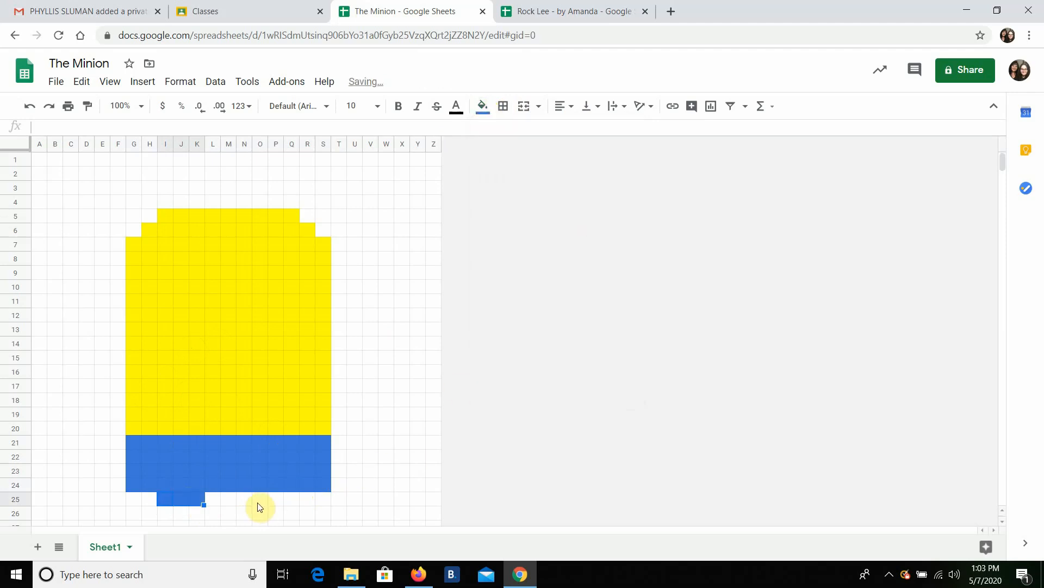
pyautogui.moveTo(258, 502); pyautogui.dragTo(294, 504)
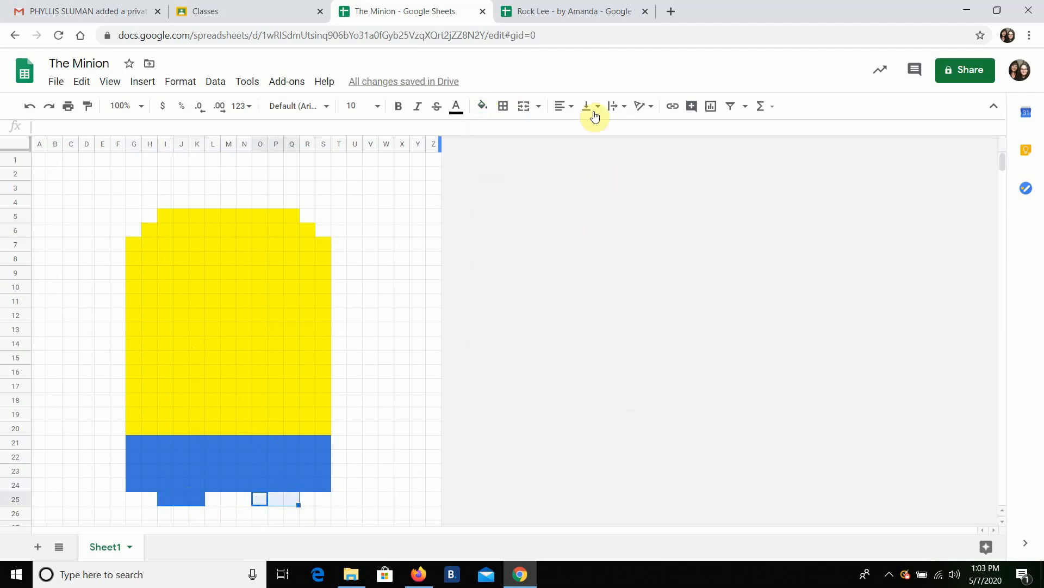
pyautogui.click(488, 108)
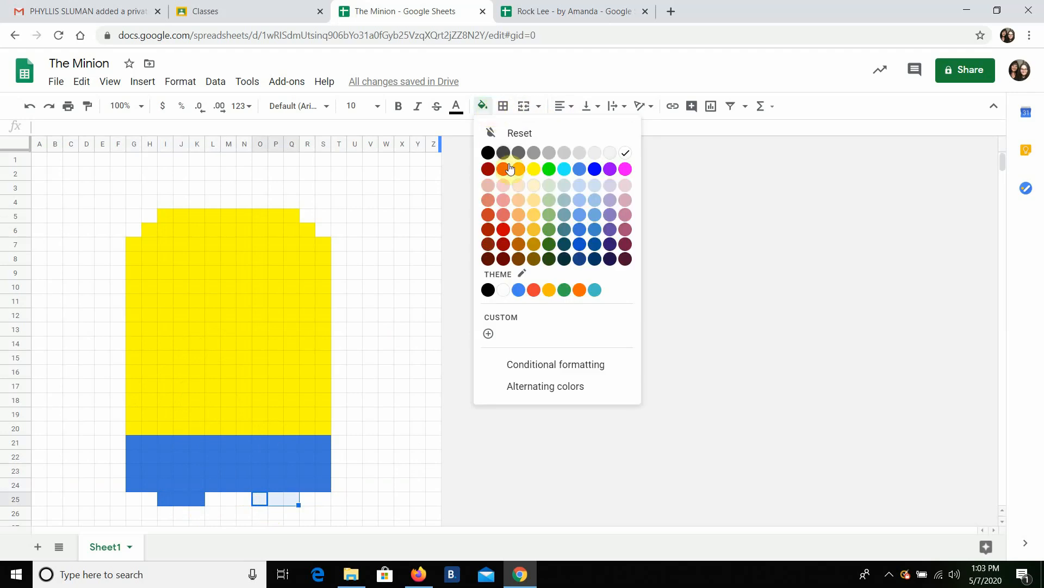
pyautogui.click(582, 232)
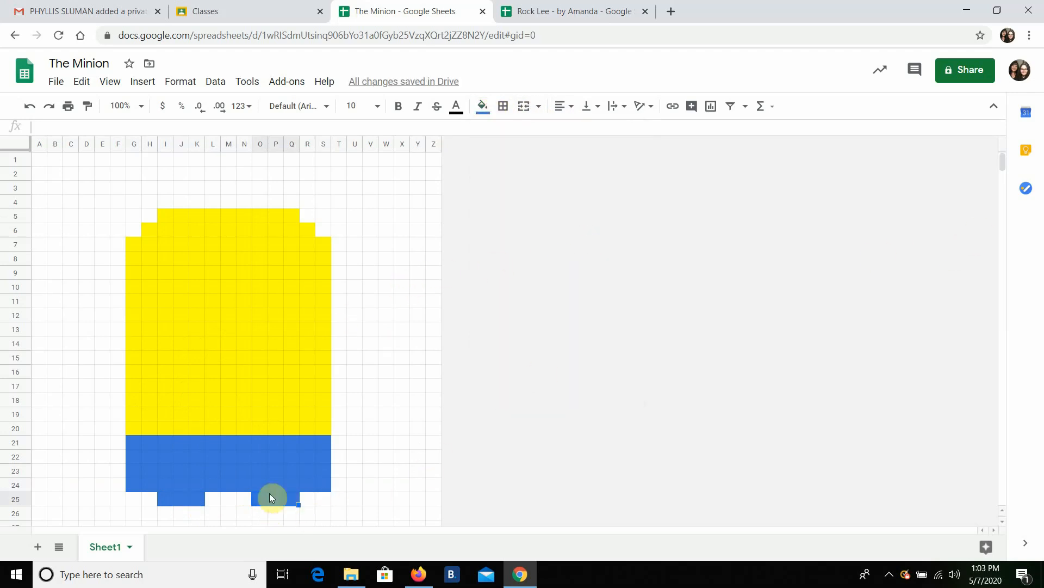
# - Fill the block D26 to K30 below the left leg with black
pyautogui.scroll(-2, 402, 407)
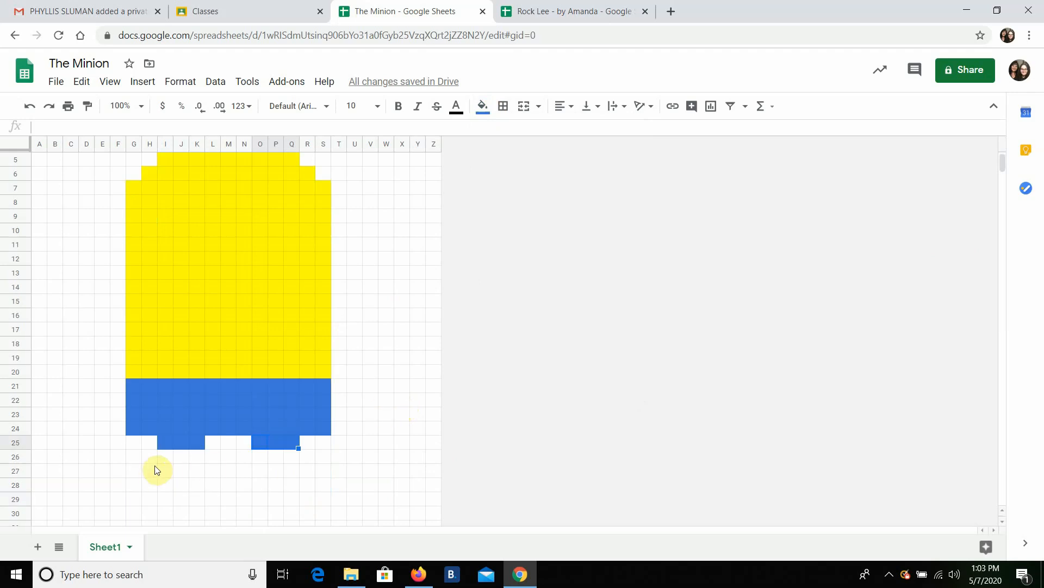
pyautogui.moveTo(195, 457); pyautogui.dragTo(84, 520)
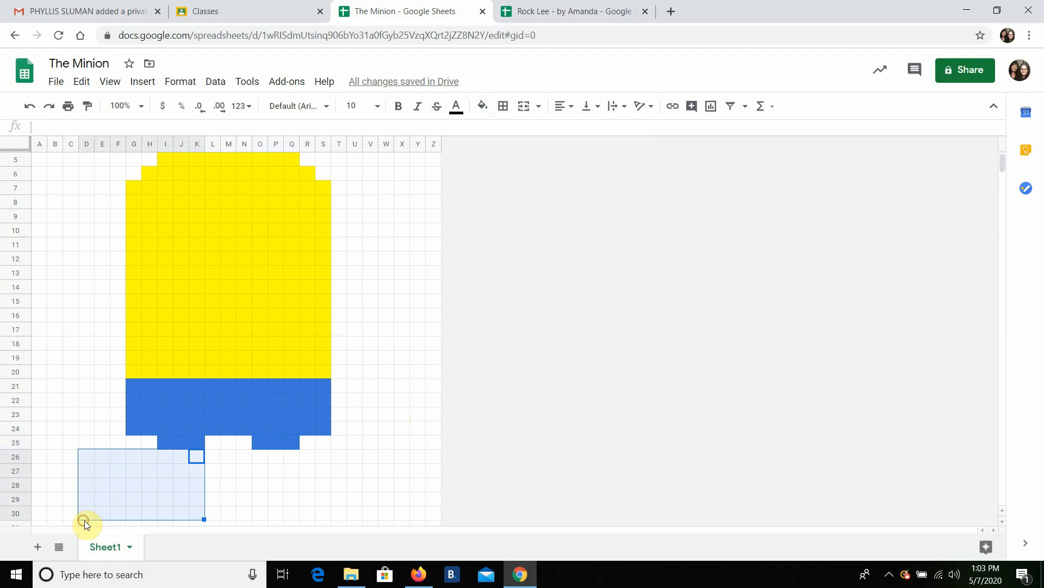
pyautogui.click(483, 106)
pyautogui.click(485, 156)
pyautogui.click(387, 272)
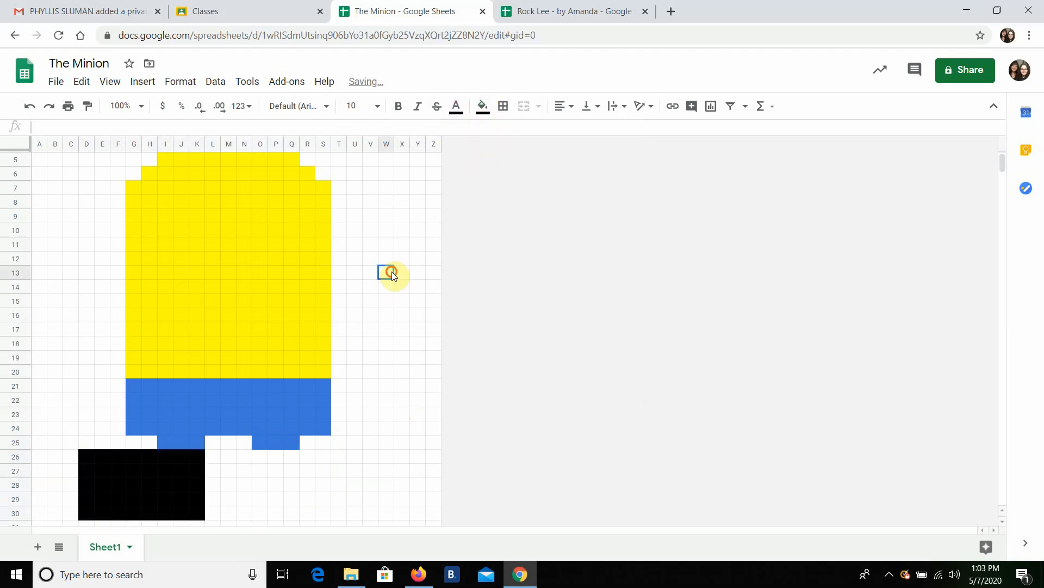
pyautogui.scroll(1, 408, 419)
pyautogui.scroll(-2, 389, 413)
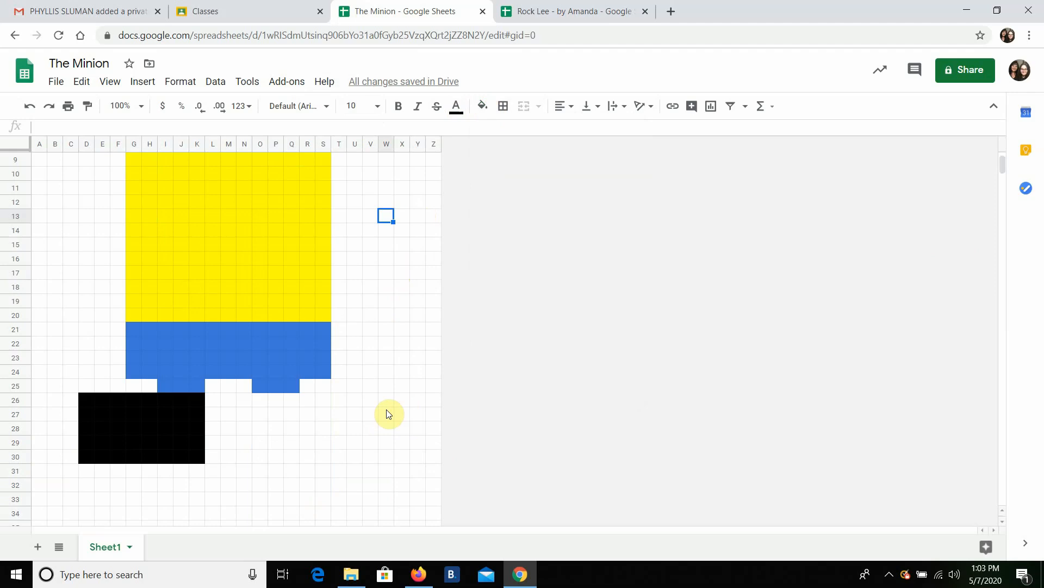
pyautogui.scroll(2, 390, 412)
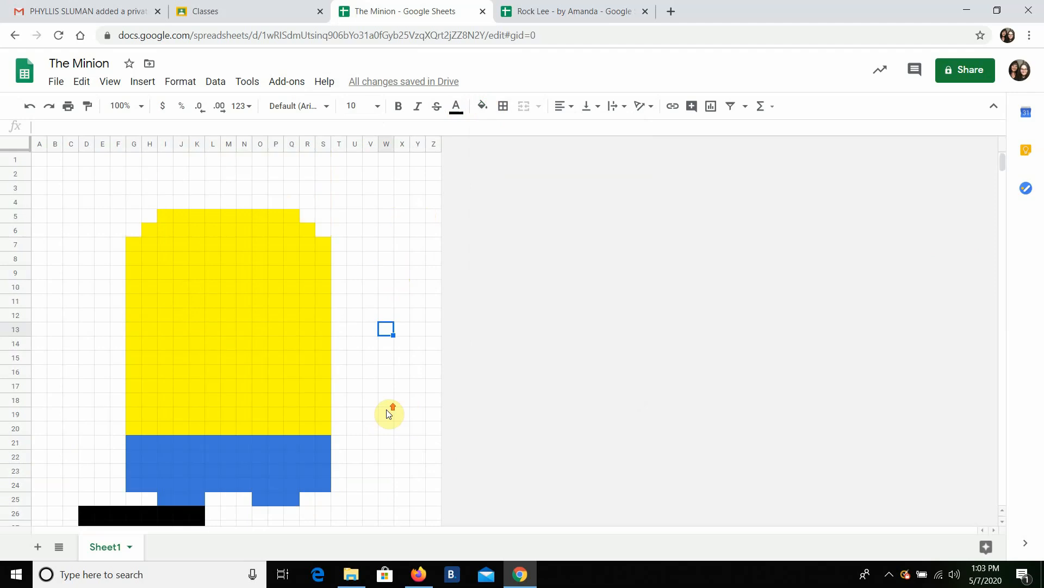
pyautogui.click(403, 287)
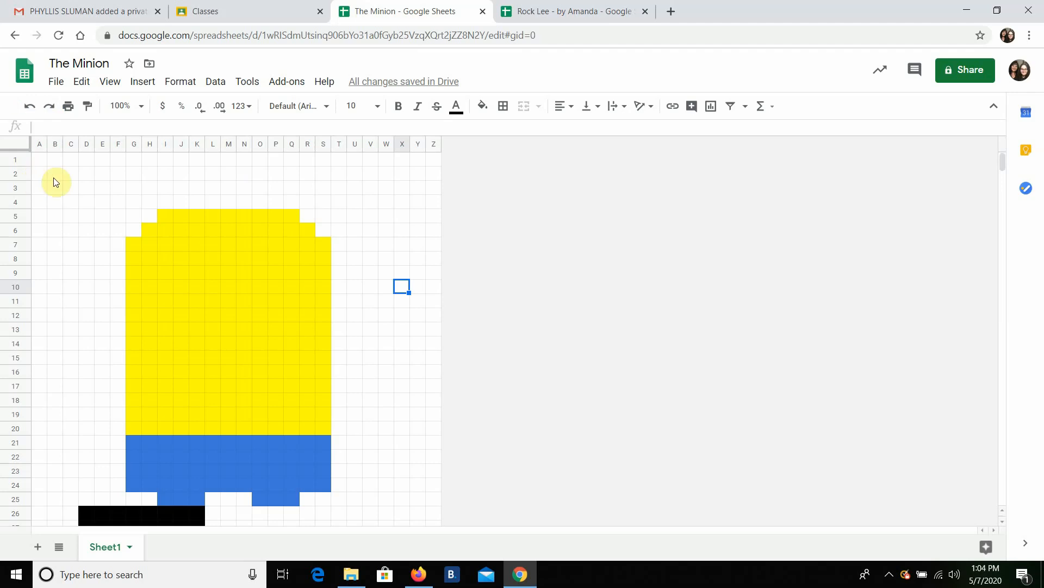
# - Undo the black fill below the left leg
pyautogui.scroll(-1, 60, 184)
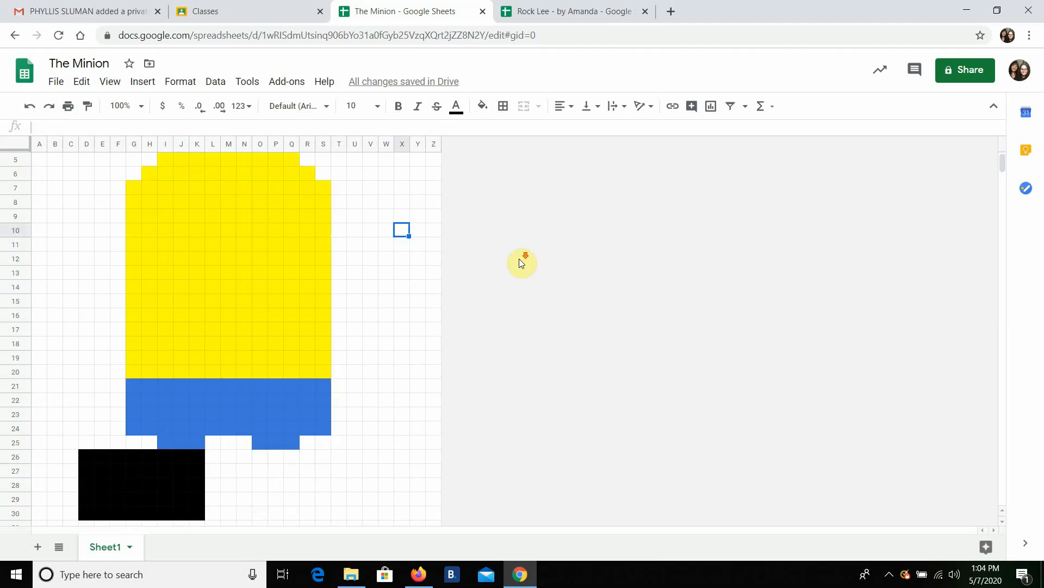
pyautogui.click(30, 109)
pyautogui.click(370, 330)
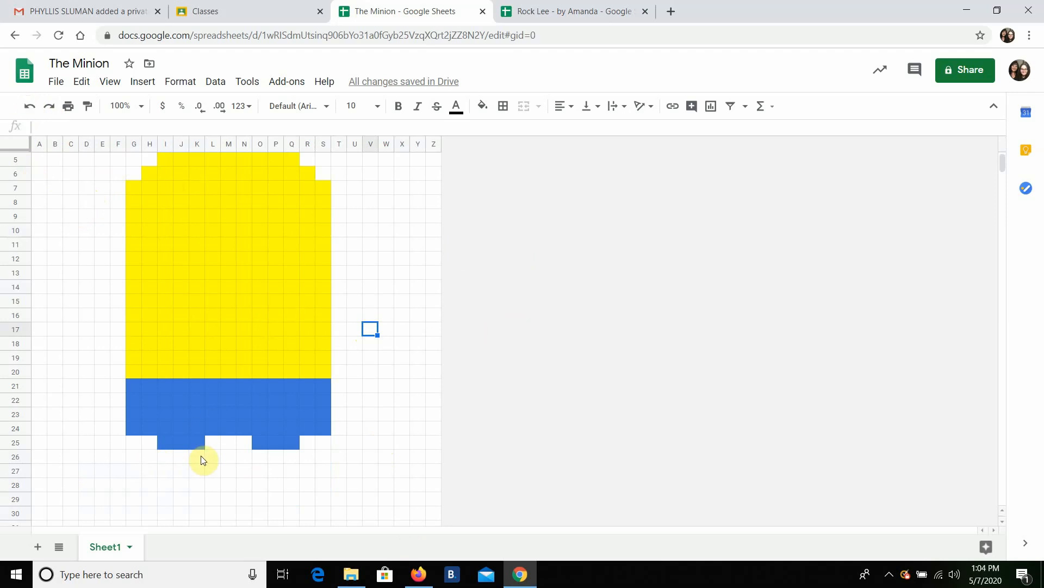
# - Fill G26 to K27 below the left leg with black to form the first shoe
pyautogui.moveTo(199, 457); pyautogui.dragTo(133, 477)
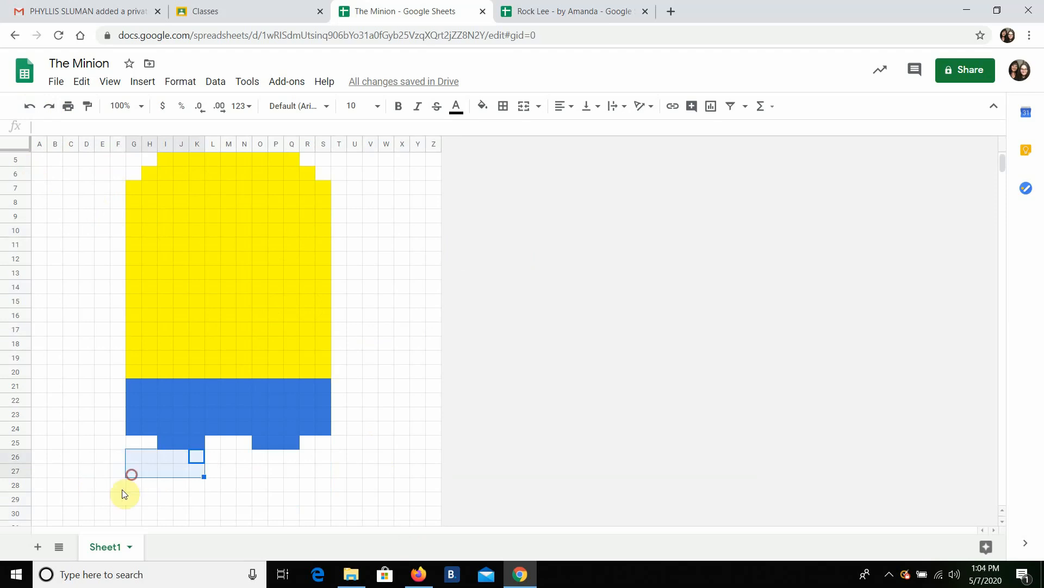
pyautogui.click(488, 113)
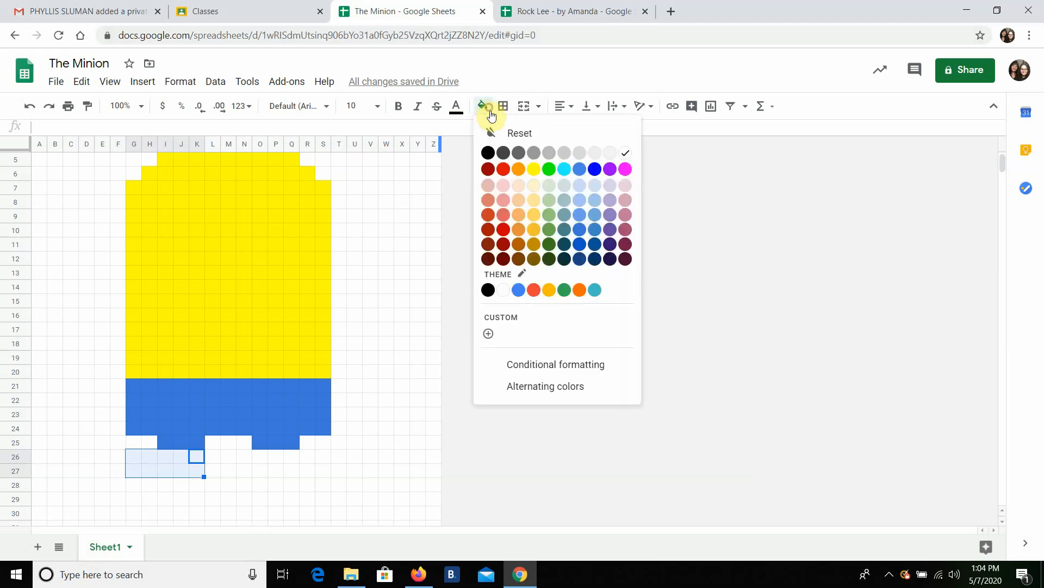
pyautogui.click(488, 153)
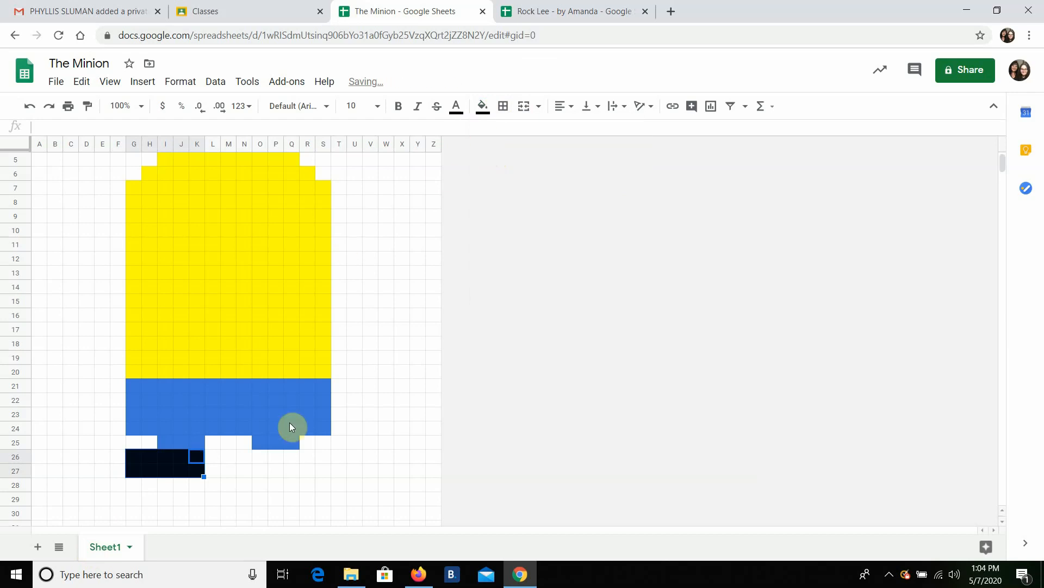
# - Fill M26 to Q27 below the right leg with black to form the second shoe
pyautogui.click(263, 459)
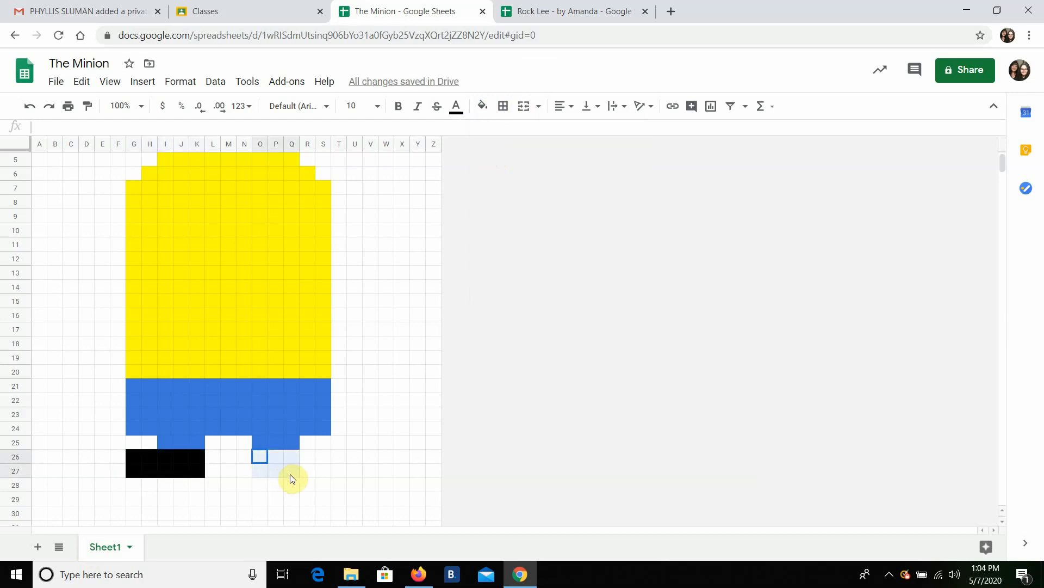
pyautogui.moveTo(295, 452); pyautogui.dragTo(236, 470)
pyautogui.click(482, 107)
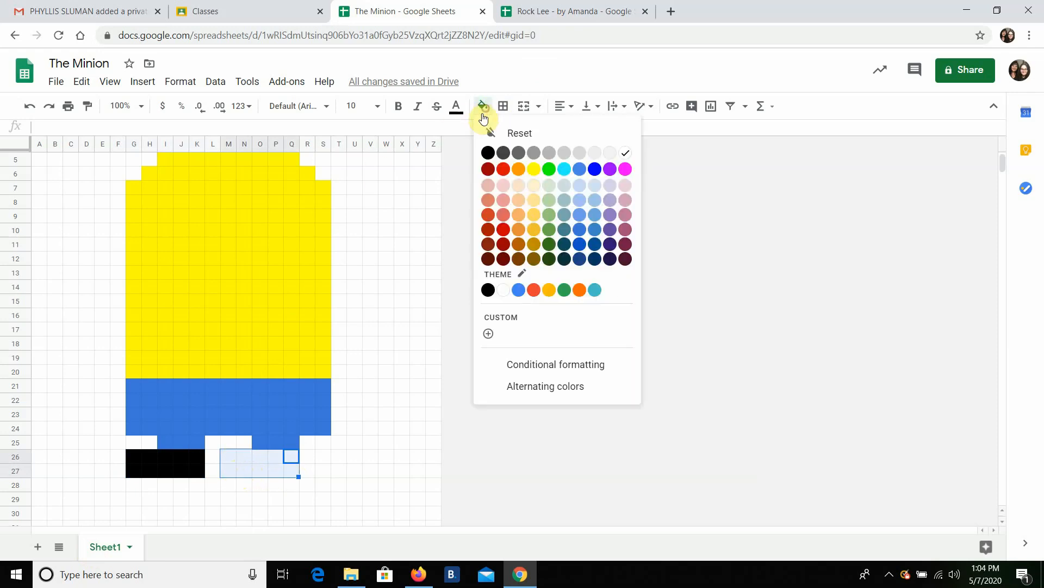
pyautogui.click(488, 153)
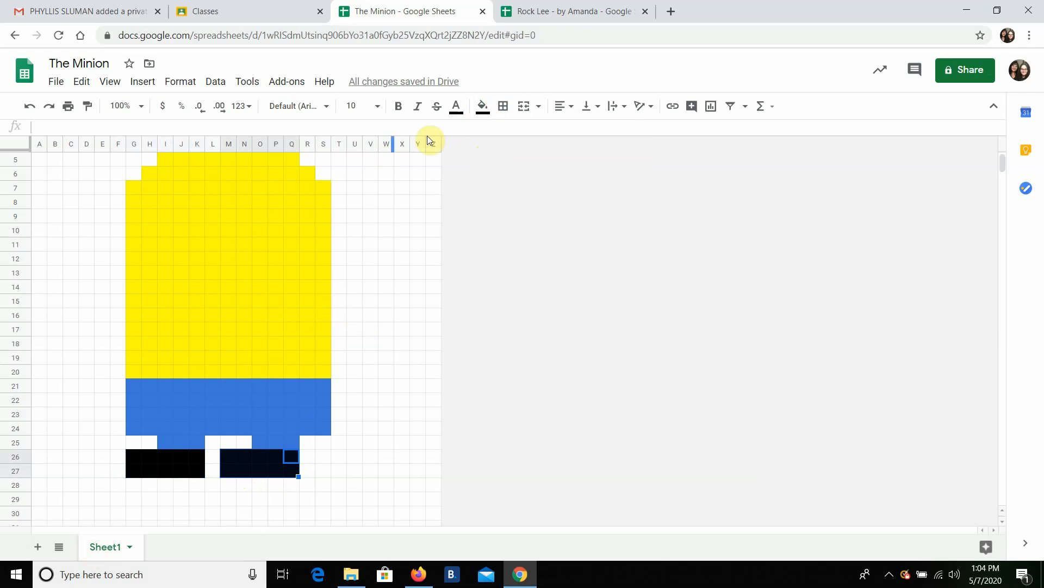
pyautogui.click(275, 371)
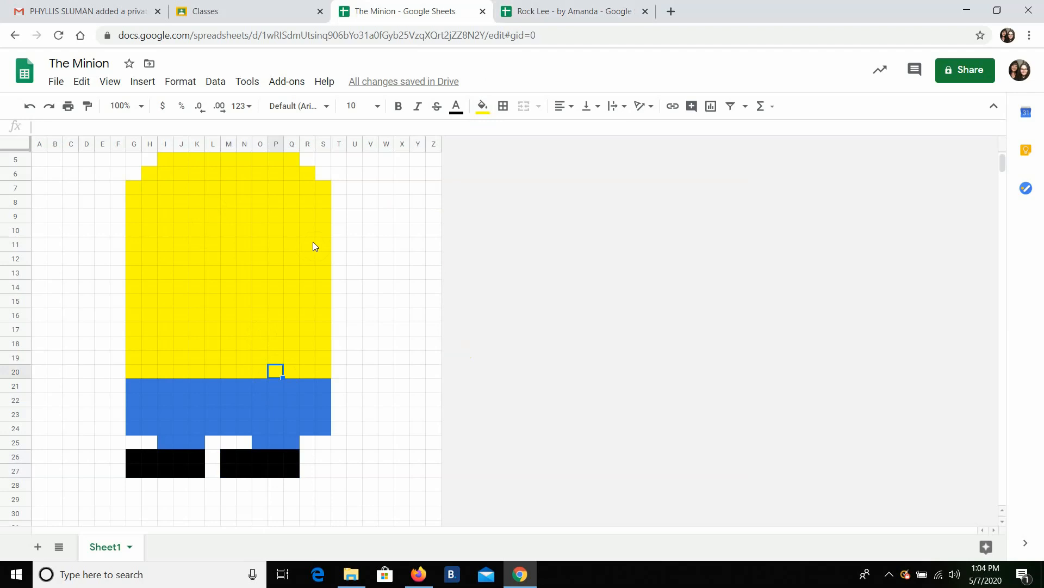
# - Fill cell N6 near the top of the yellow head with dark gray, the third gray shade from black
pyautogui.scroll(2, 315, 245)
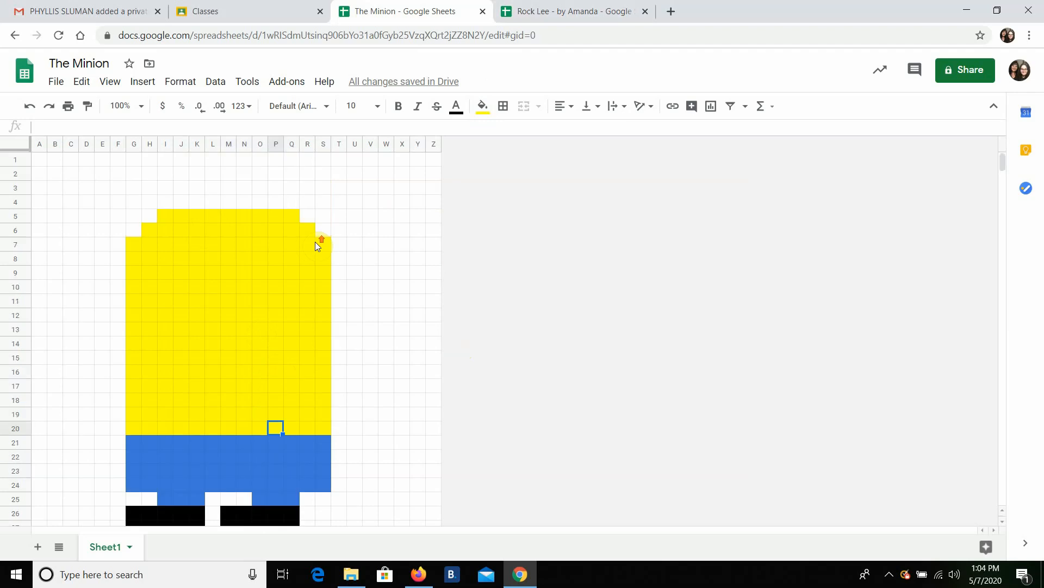
pyautogui.click(242, 234)
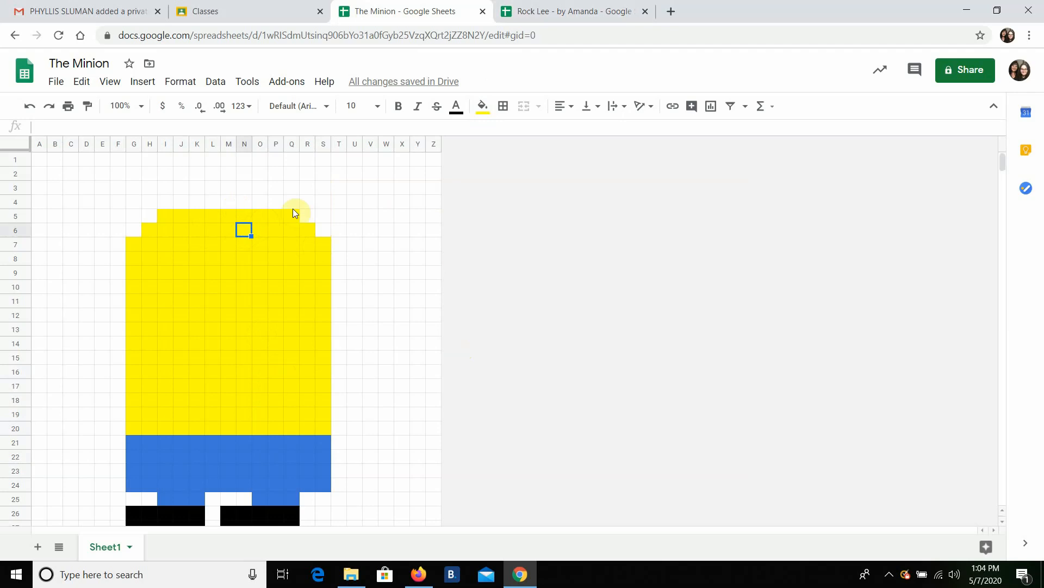
pyautogui.click(482, 107)
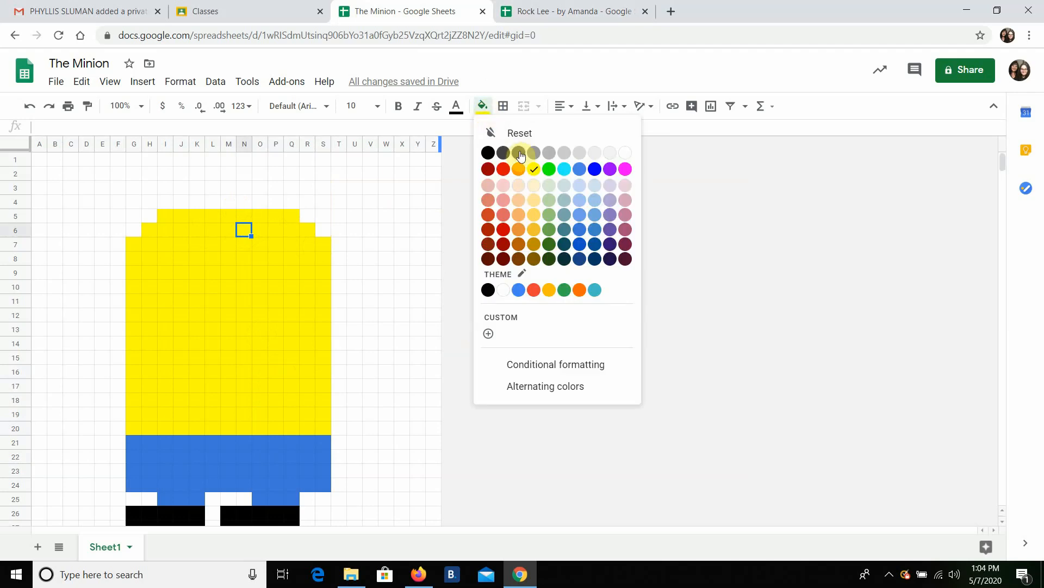
pyautogui.click(520, 154)
# - Fill cell O5 on the top row of the head with a lighter gray
pyautogui.click(260, 217)
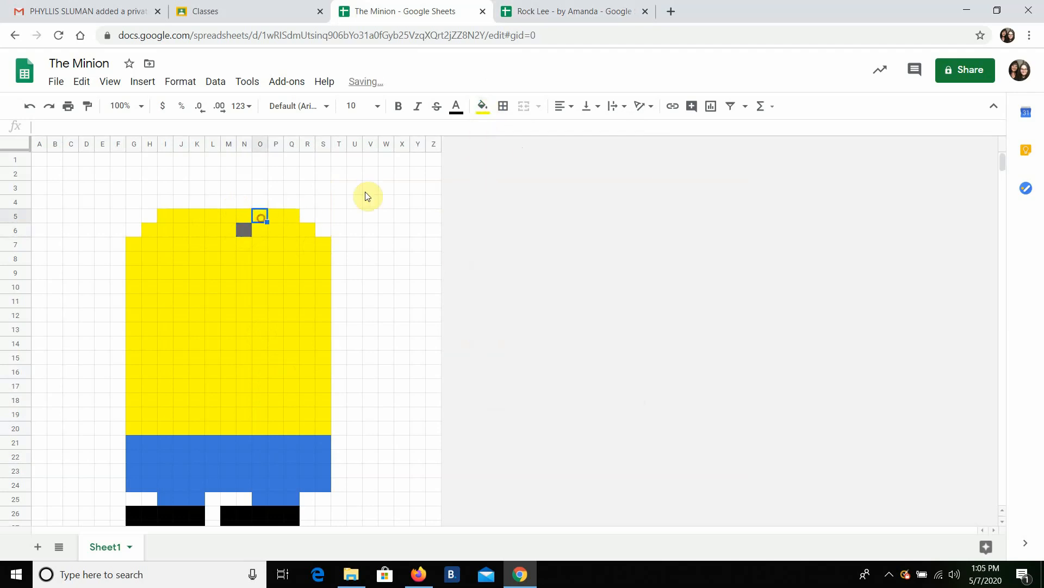
pyautogui.click(477, 112)
pyautogui.click(522, 157)
# - Fill cells P5, O5 and Q6 with the same dark gray as N6 to complete the right arch on the head
pyautogui.click(276, 219)
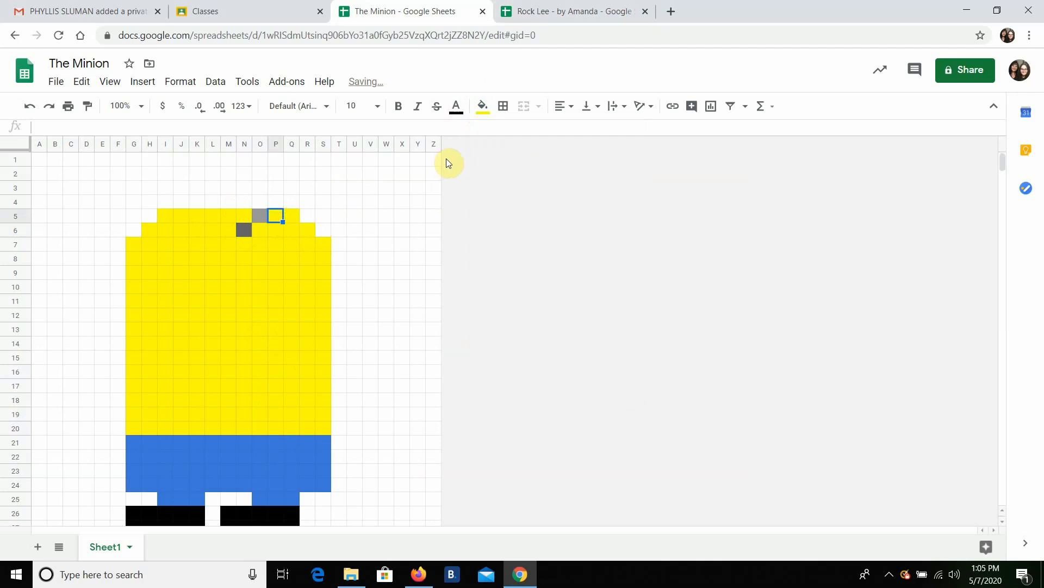
pyautogui.click(483, 107)
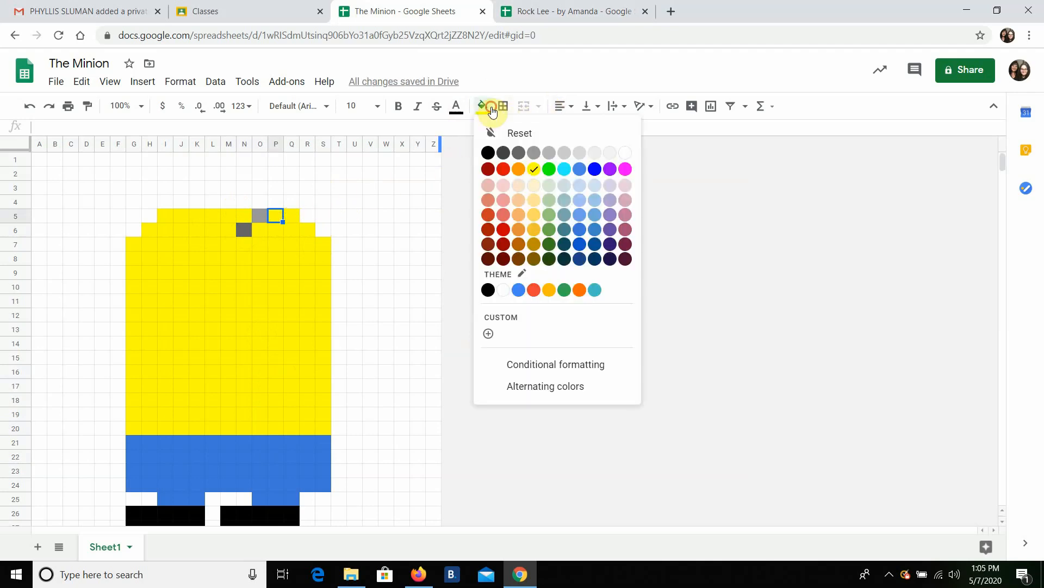
pyautogui.click(519, 153)
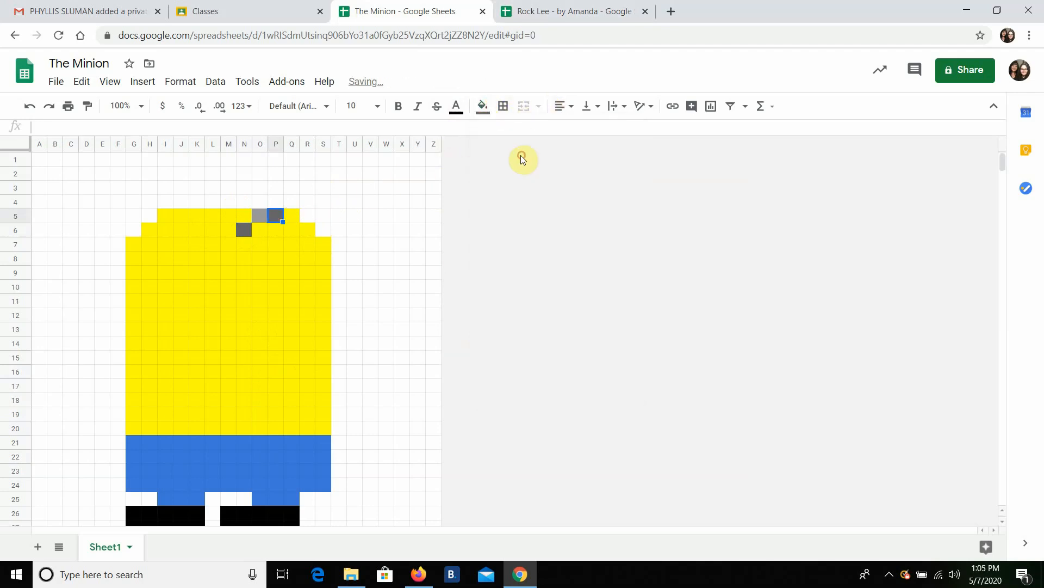
pyautogui.click(259, 217)
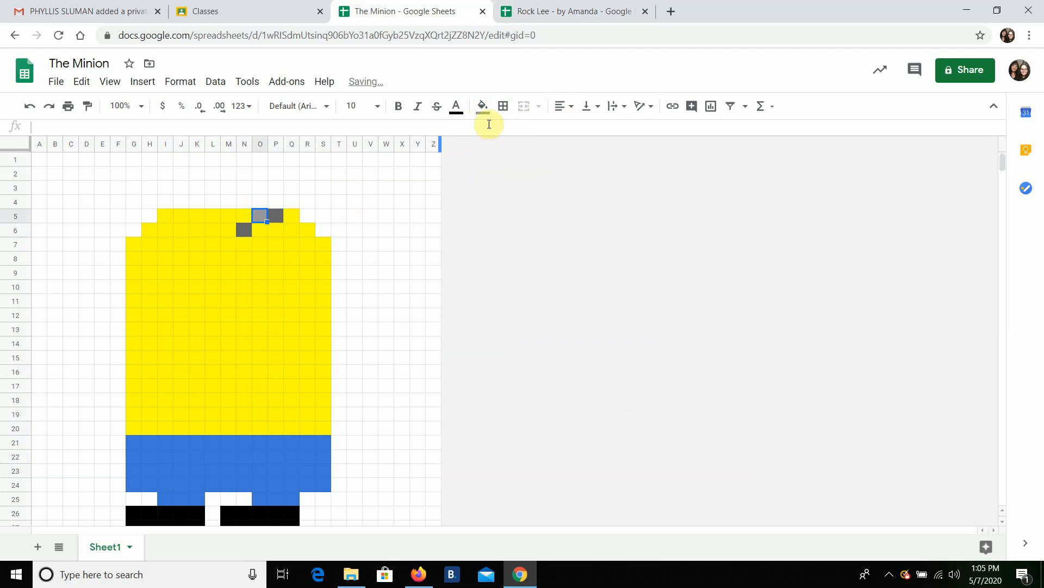
pyautogui.click(482, 106)
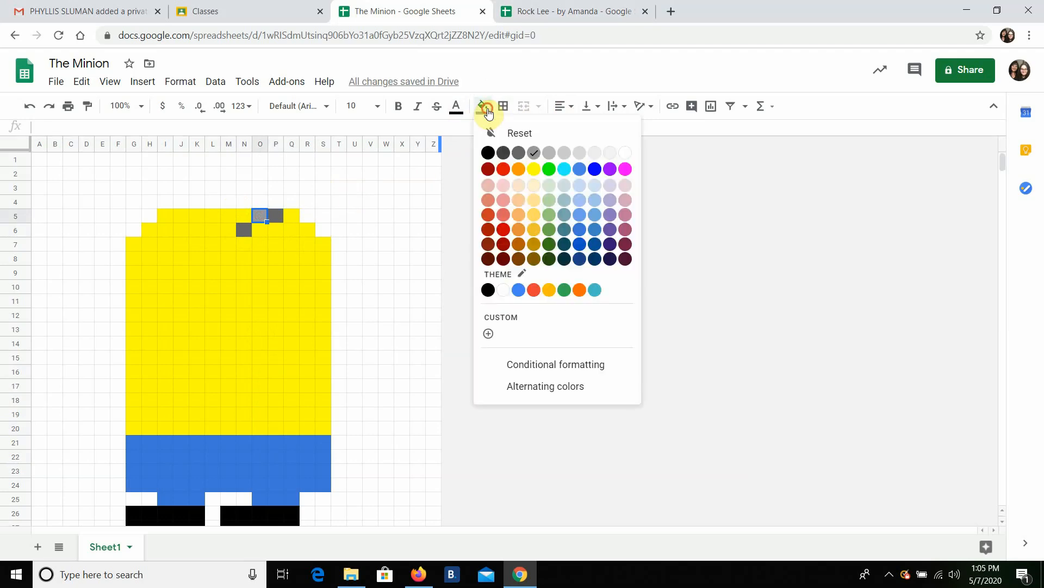
pyautogui.click(524, 153)
pyautogui.click(292, 229)
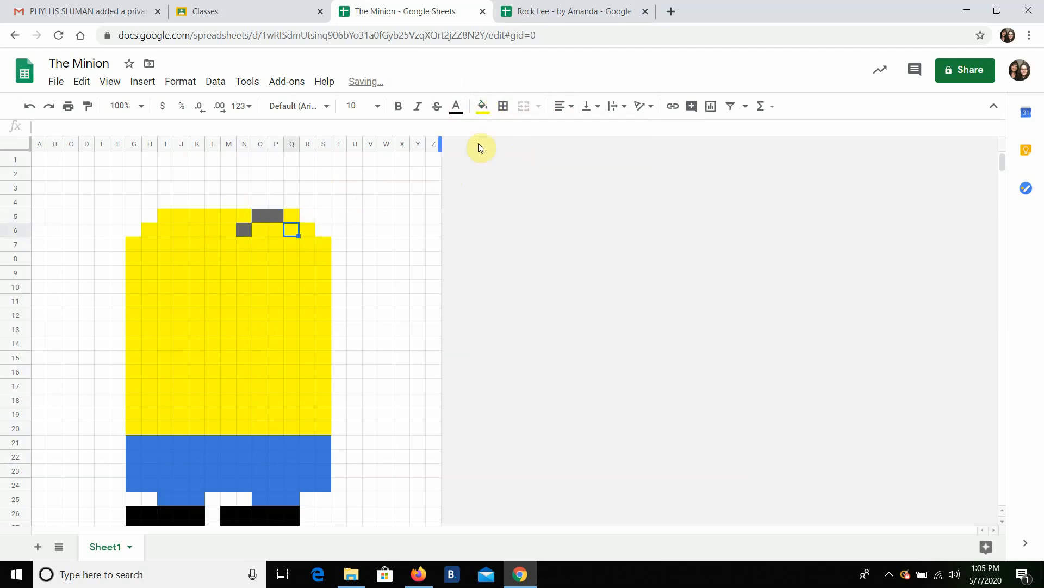
pyautogui.click(506, 108)
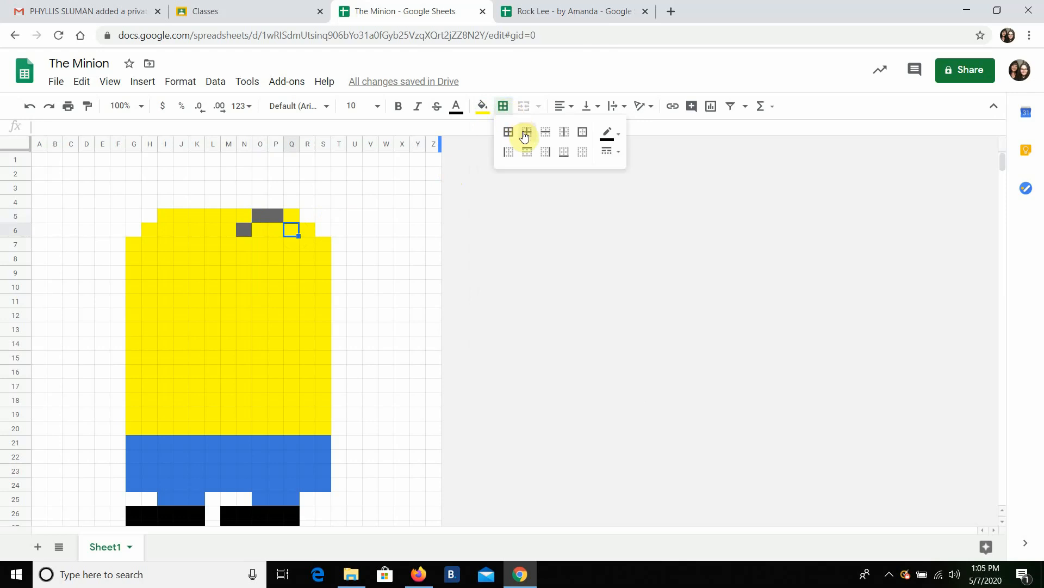
pyautogui.click(488, 109)
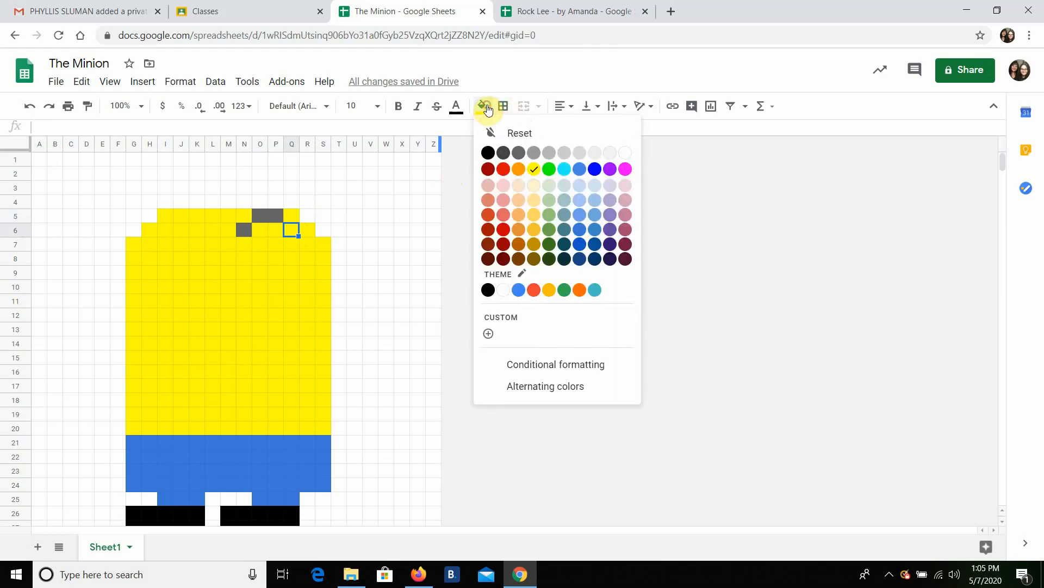
pyautogui.click(503, 158)
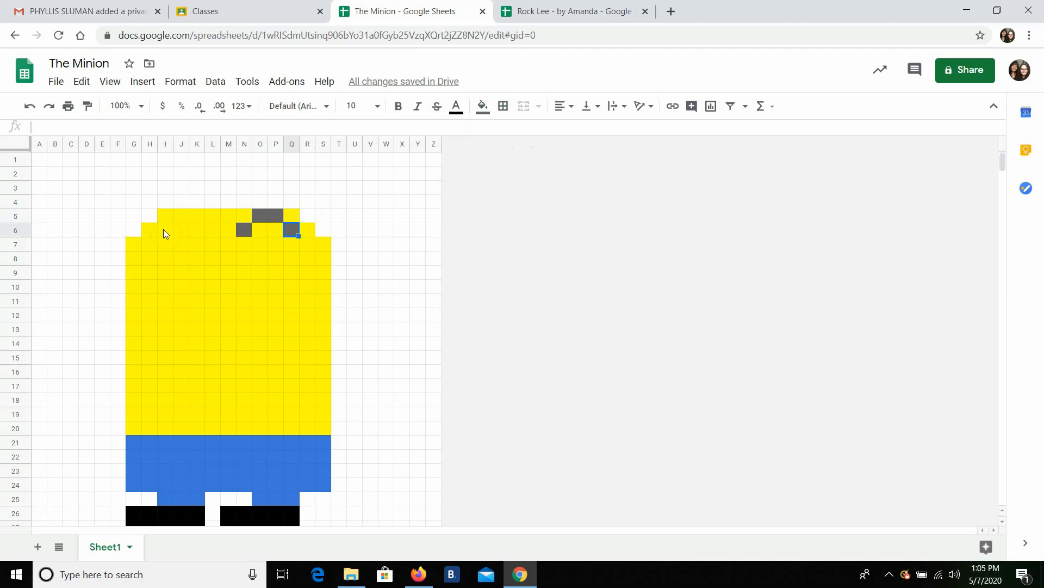
# - Fill cells L6, K5, J5 and I6 with the same dark gray to form a matching left arch on the head
pyautogui.click(212, 232)
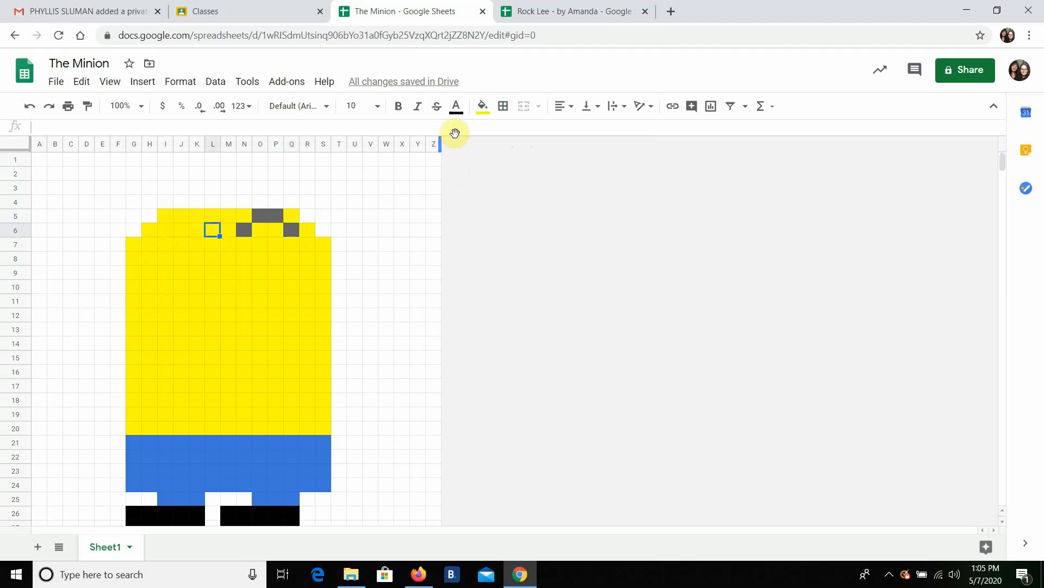
pyautogui.click(483, 107)
pyautogui.click(520, 153)
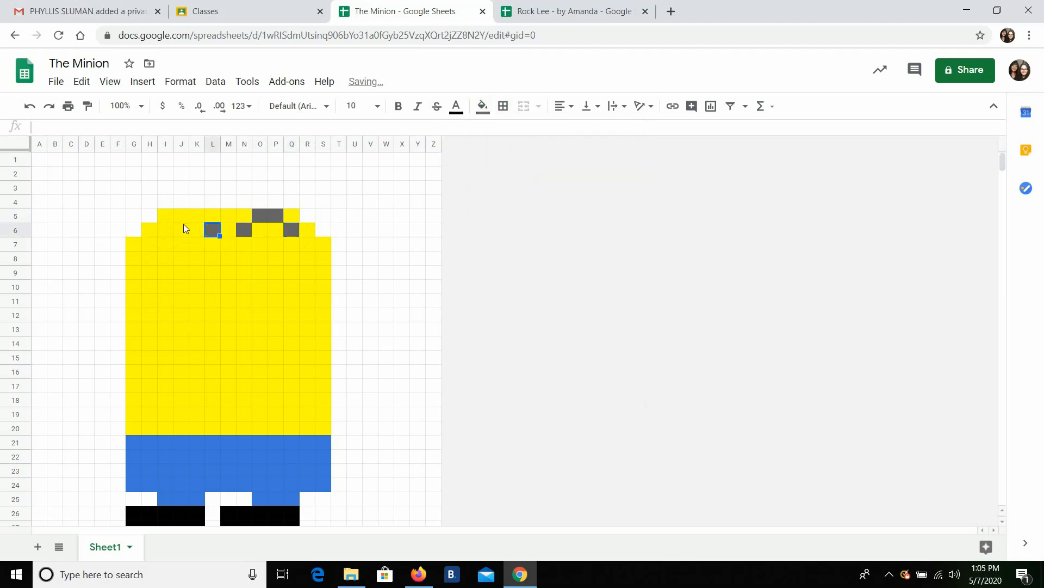
pyautogui.click(199, 217)
pyautogui.click(483, 106)
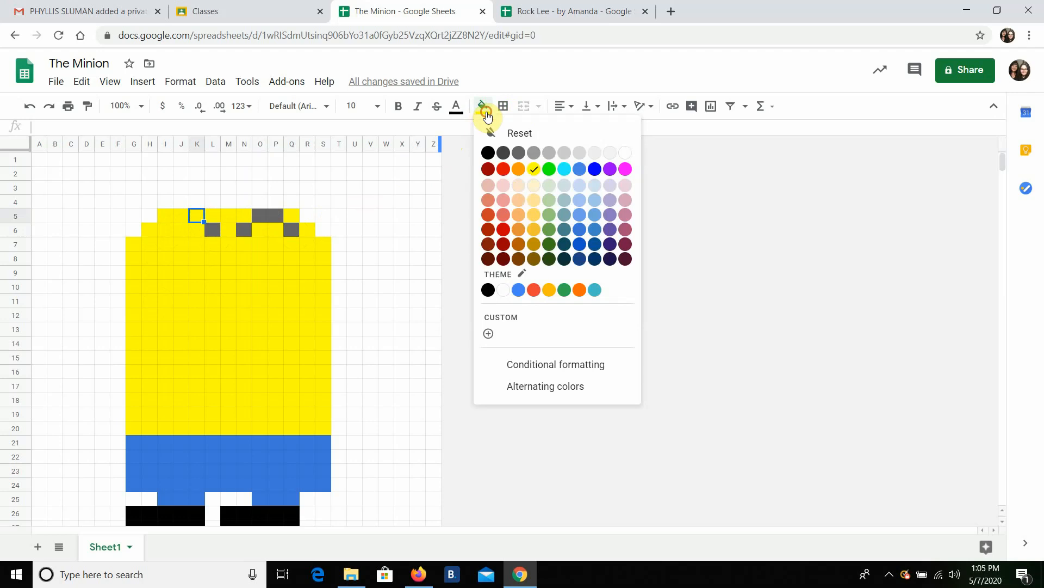
pyautogui.click(519, 154)
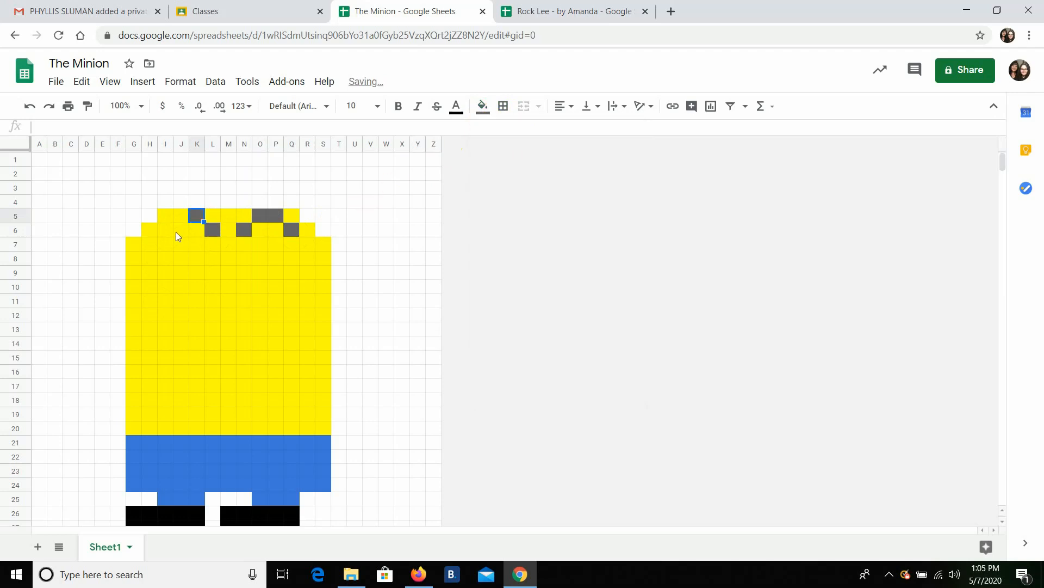
pyautogui.click(181, 216)
pyautogui.click(483, 106)
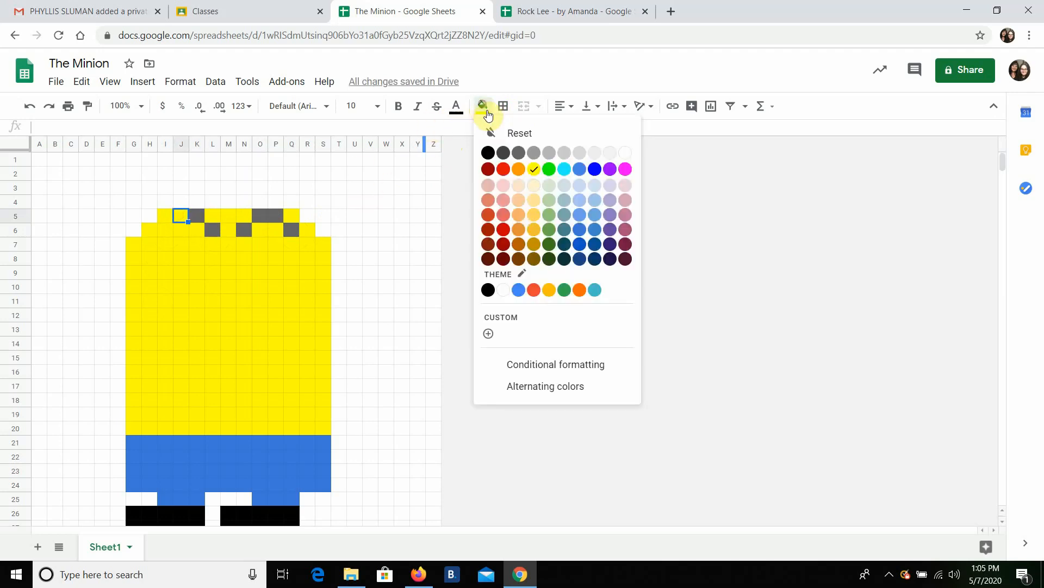
pyautogui.click(520, 155)
pyautogui.click(165, 228)
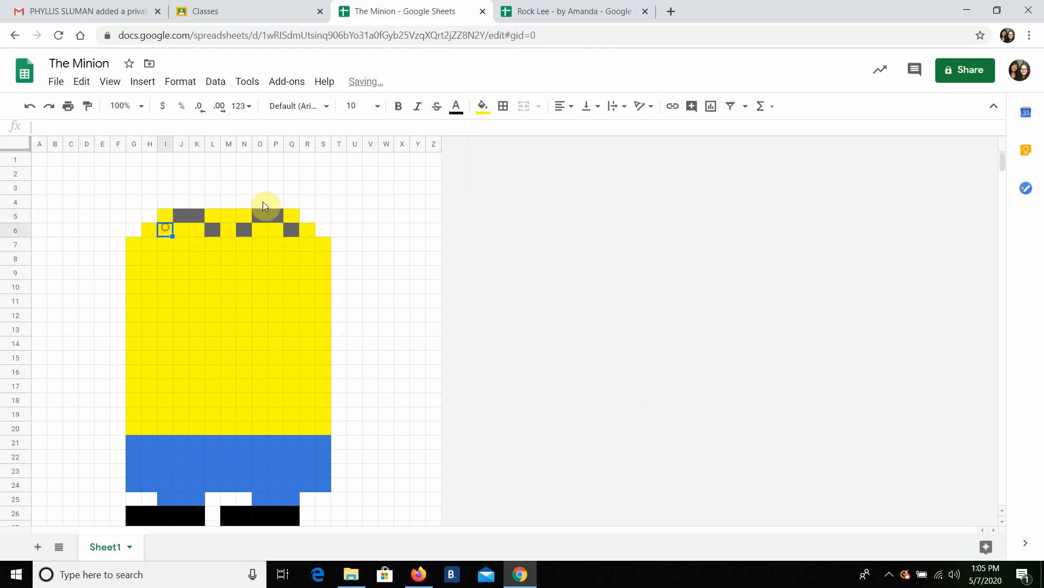
pyautogui.click(482, 107)
pyautogui.click(520, 152)
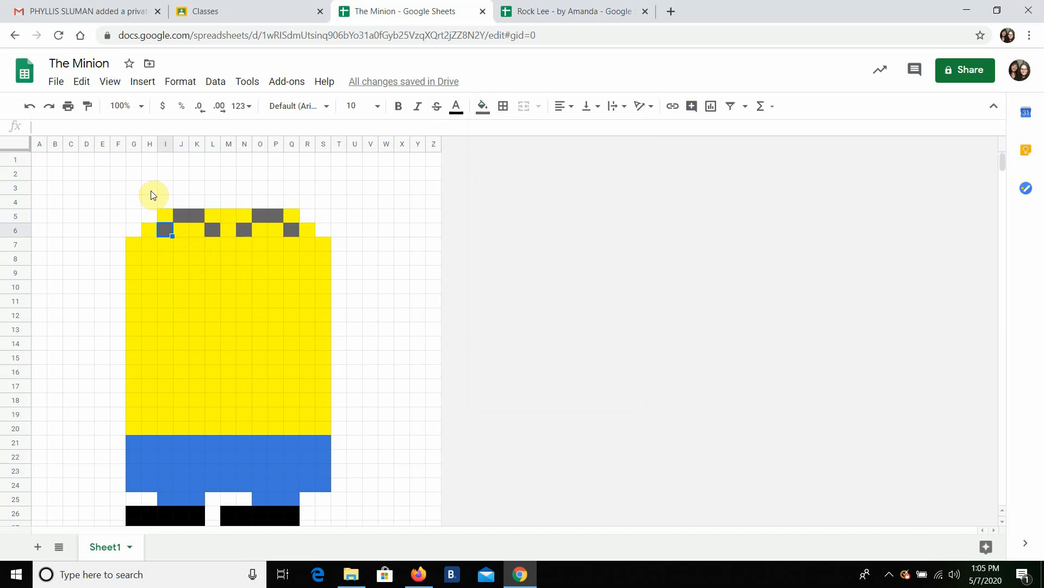
# - Fill cells L8 to N8 with the fifth gray shade from black to form the goggle's upper rim
pyautogui.click(132, 286)
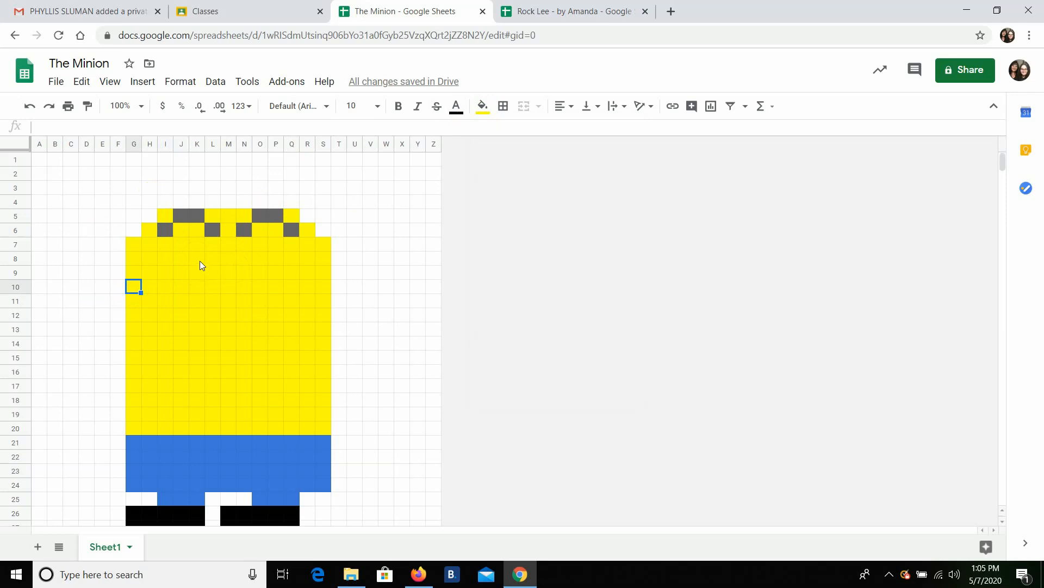
pyautogui.click(214, 259)
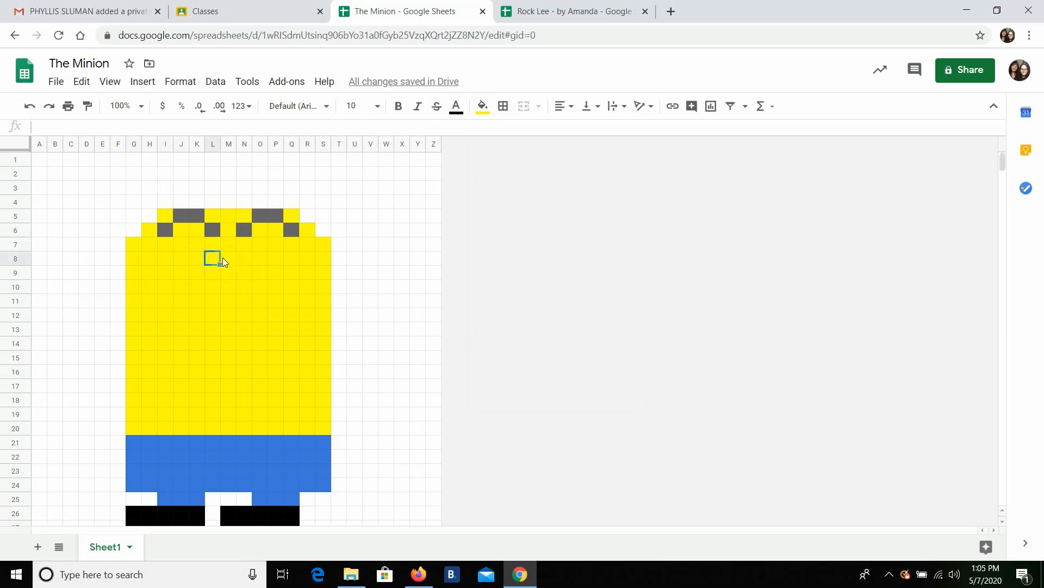
pyautogui.click(482, 106)
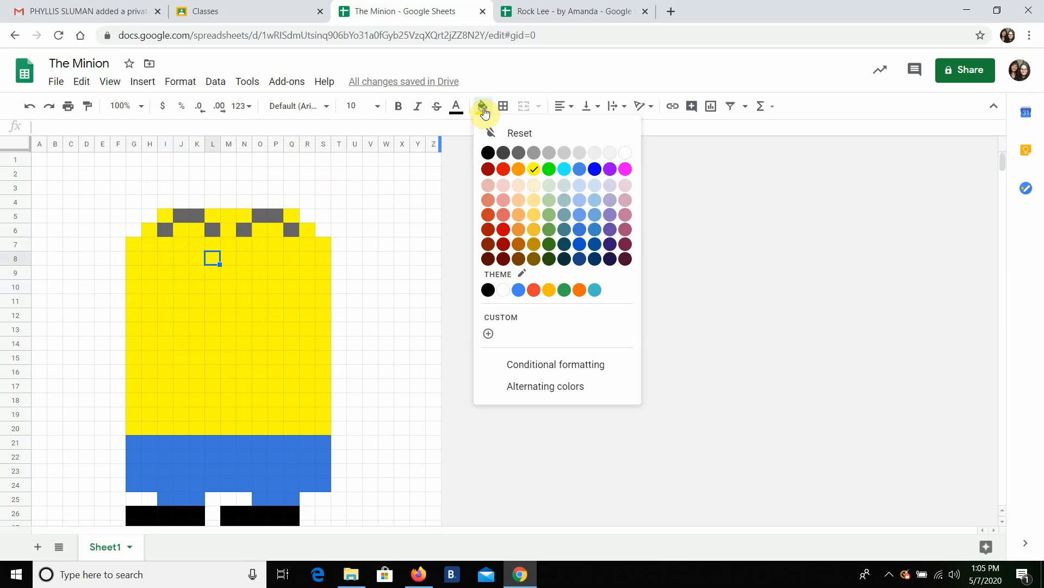
pyautogui.click(549, 155)
pyautogui.moveTo(229, 258); pyautogui.dragTo(240, 257)
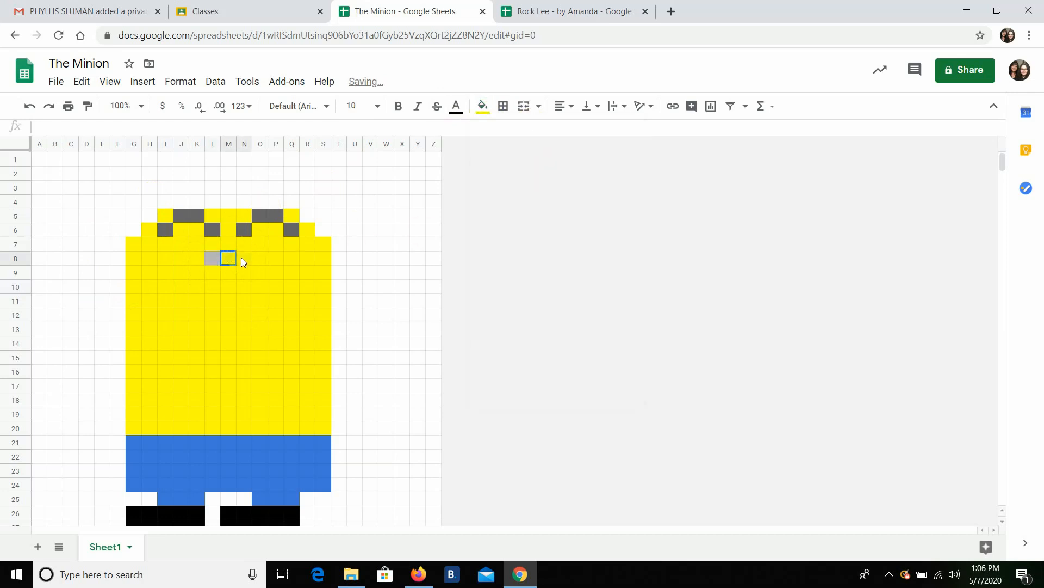
pyautogui.click(483, 107)
pyautogui.click(549, 155)
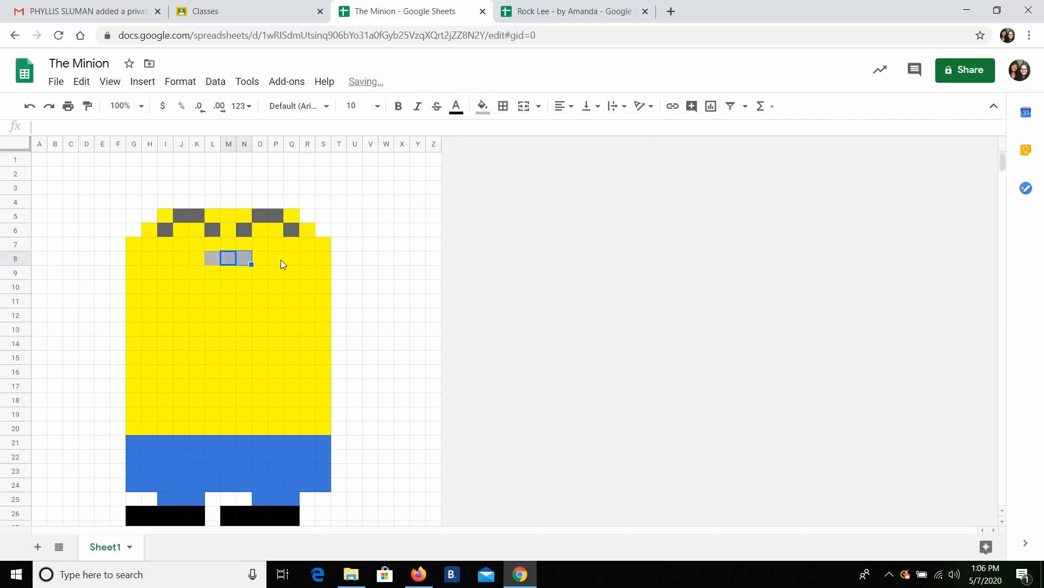
# - Fill cells K9:K10 and L11:N11 with the same gray as L8 for the goggle's left and lower rim
pyautogui.click(198, 272)
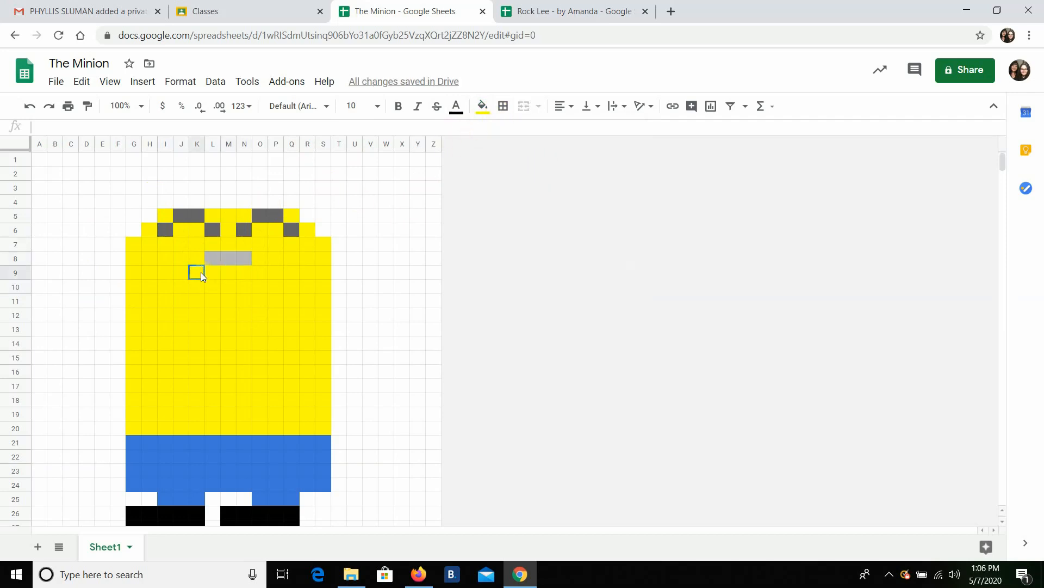
pyautogui.moveTo(198, 278); pyautogui.dragTo(199, 283)
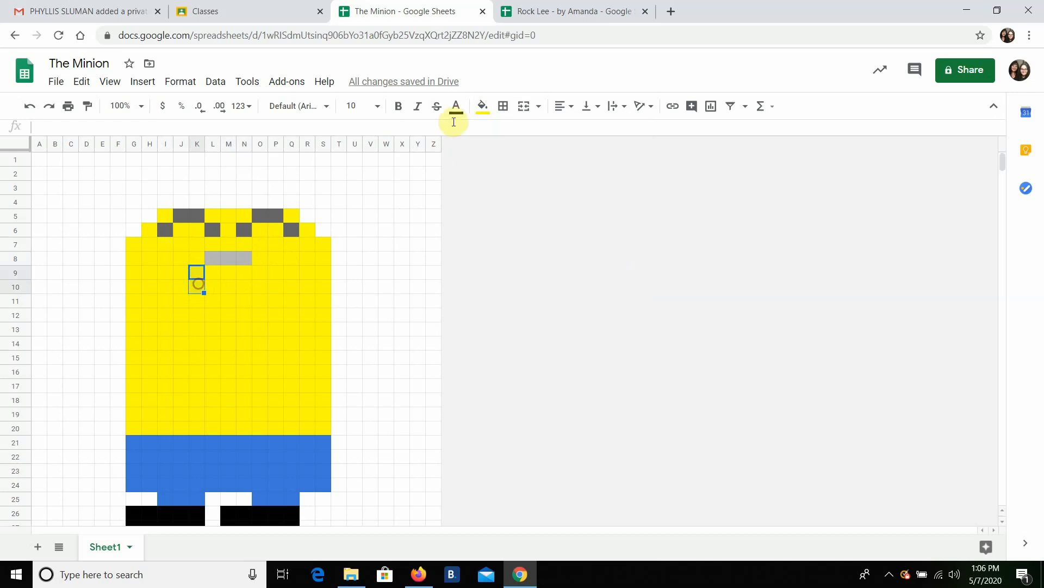
pyautogui.click(482, 107)
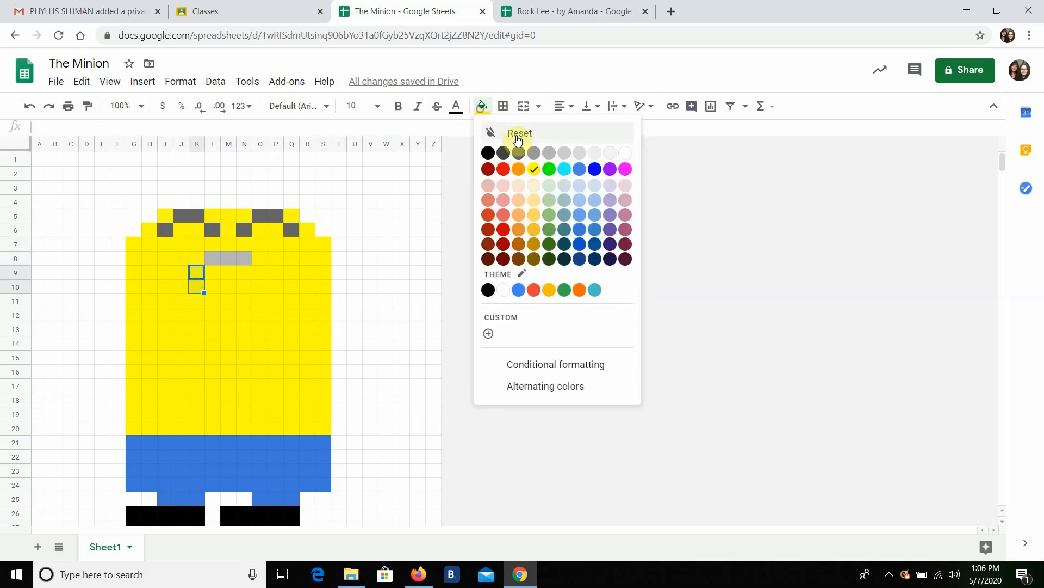
pyautogui.click(548, 153)
pyautogui.moveTo(214, 299); pyautogui.dragTo(243, 300)
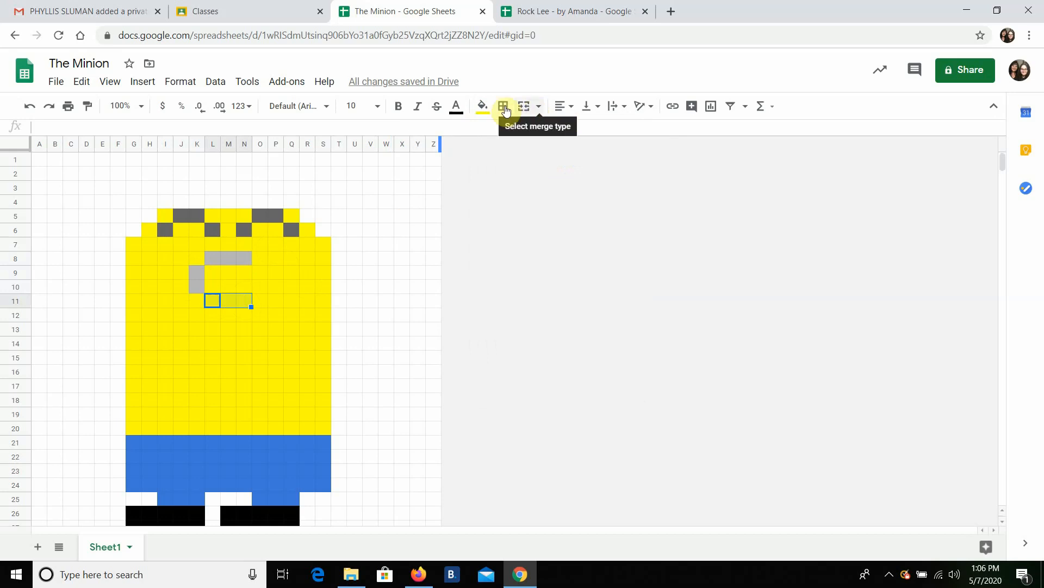
pyautogui.click(482, 107)
pyautogui.click(548, 154)
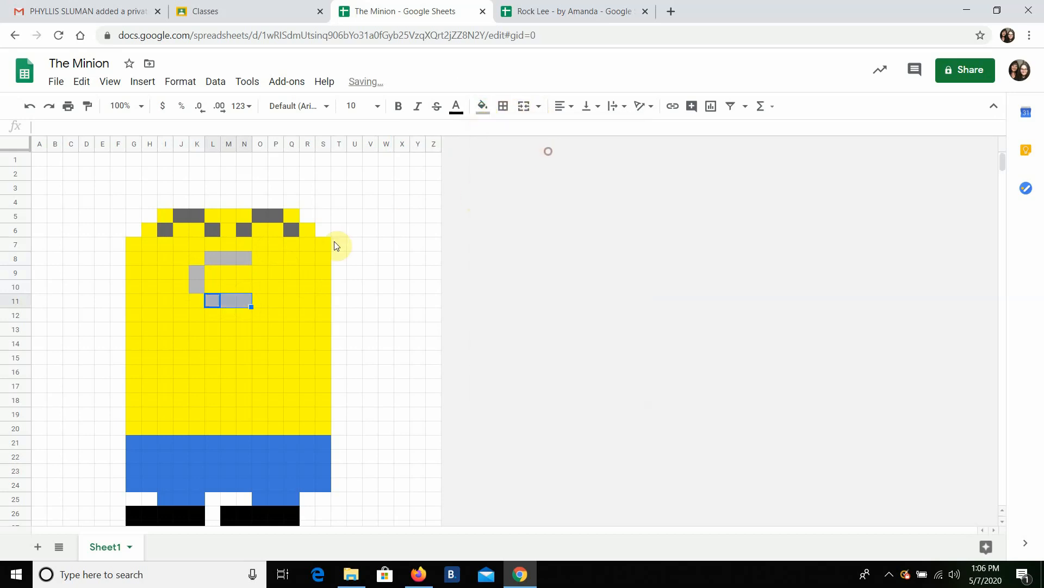
# - Fill cells O9:O10 with the next lighter gray, the sixth shade from black, to close the goggle's right rim
pyautogui.click(261, 271)
pyautogui.moveTo(262, 274); pyautogui.dragTo(259, 284)
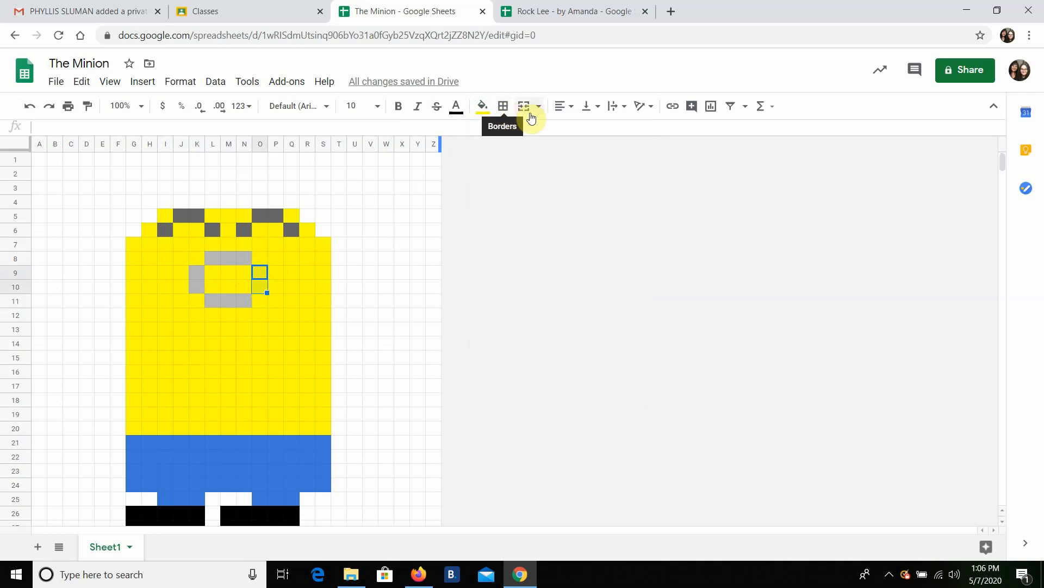
pyautogui.click(483, 107)
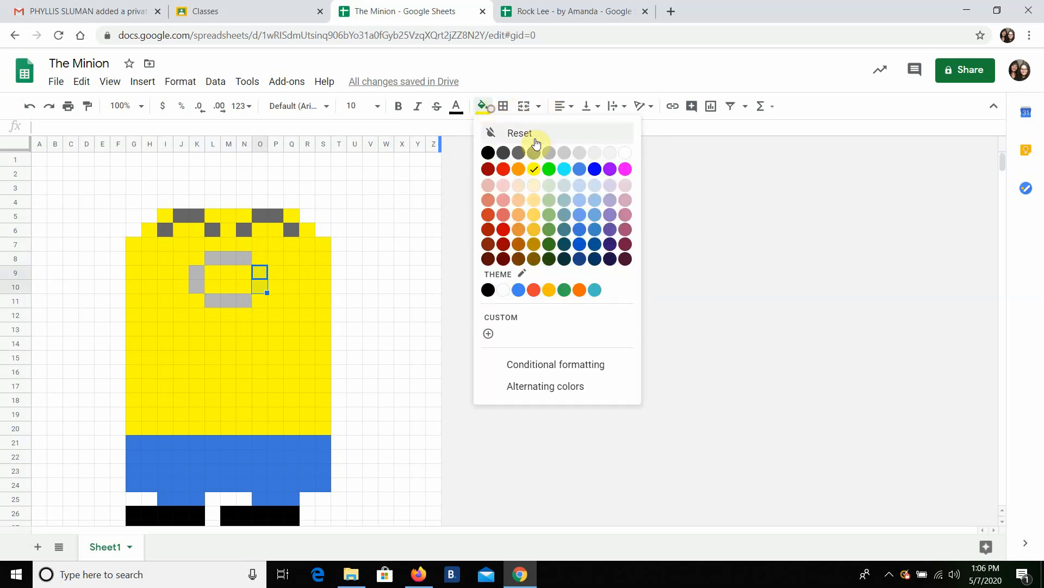
pyautogui.click(564, 152)
# - Fill cells L9:N10 inside the goggle rim with white
pyautogui.click(188, 314)
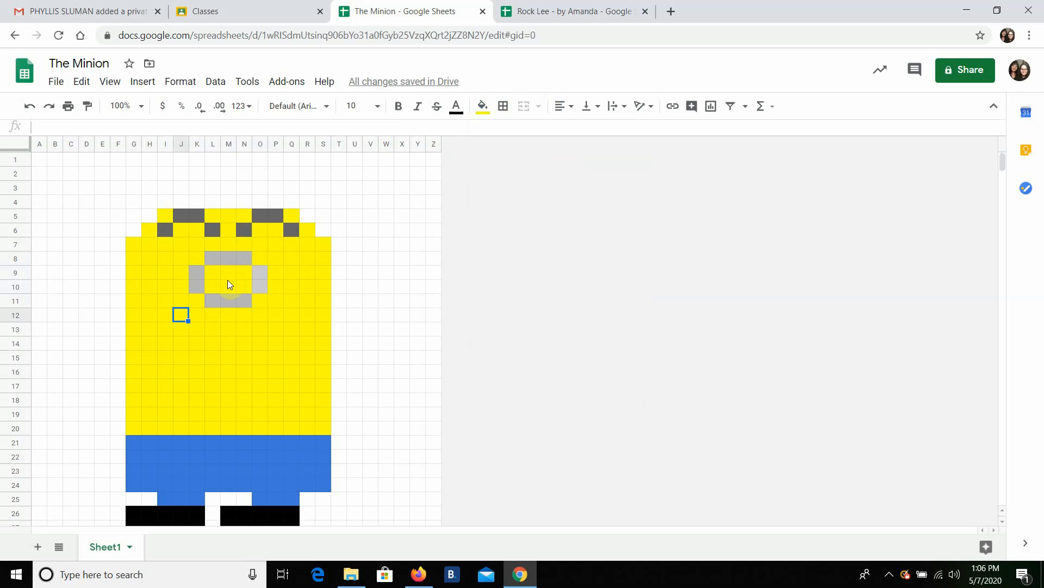
pyautogui.click(483, 107)
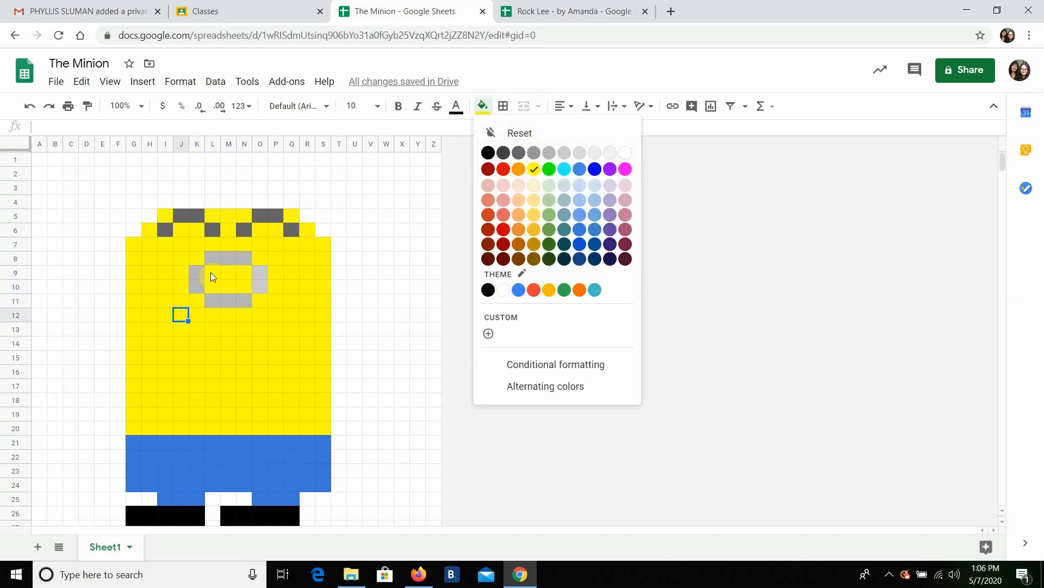
pyautogui.moveTo(210, 272); pyautogui.dragTo(237, 283)
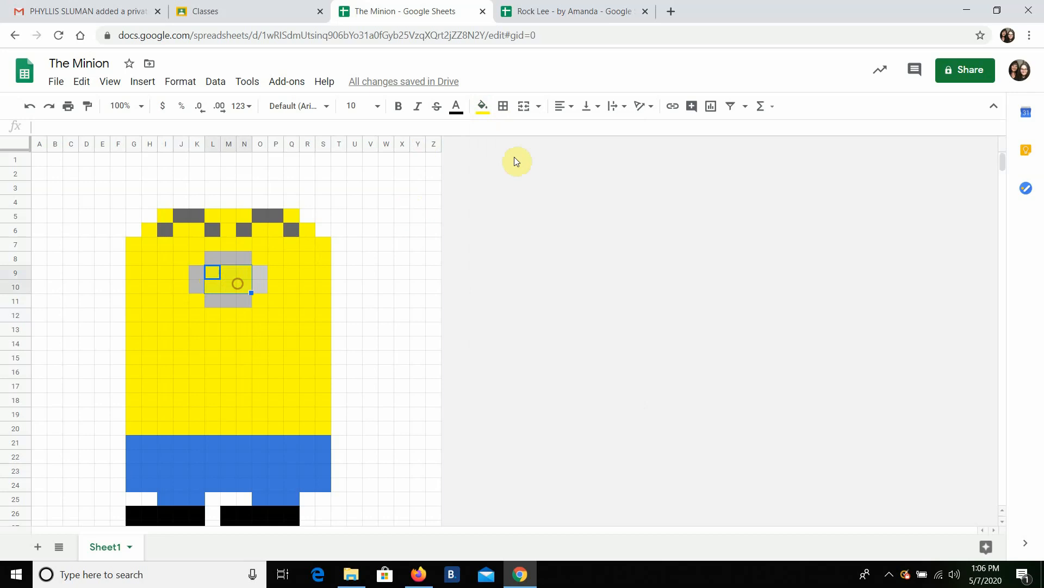
pyautogui.click(482, 107)
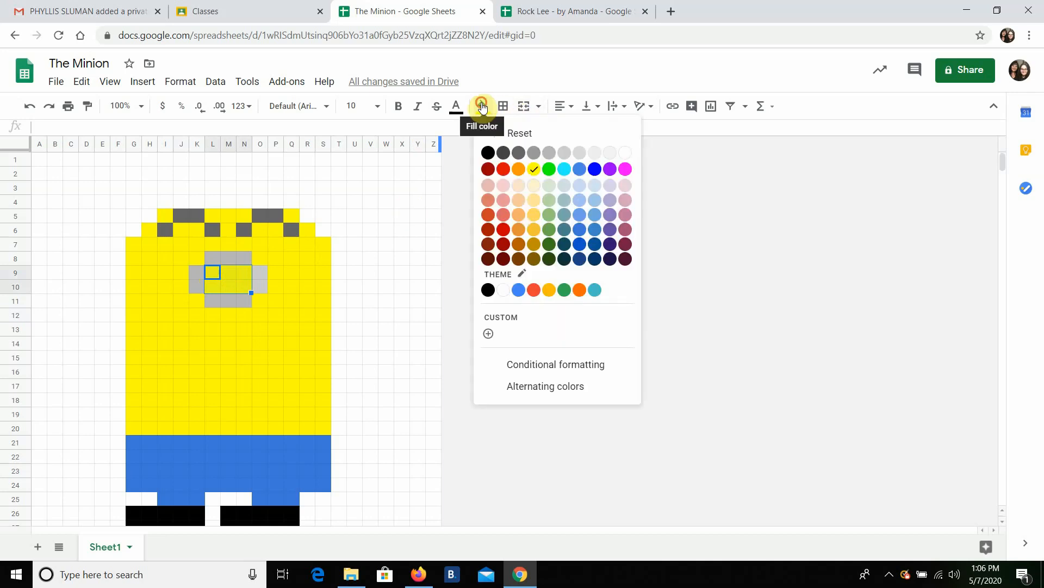
pyautogui.click(625, 157)
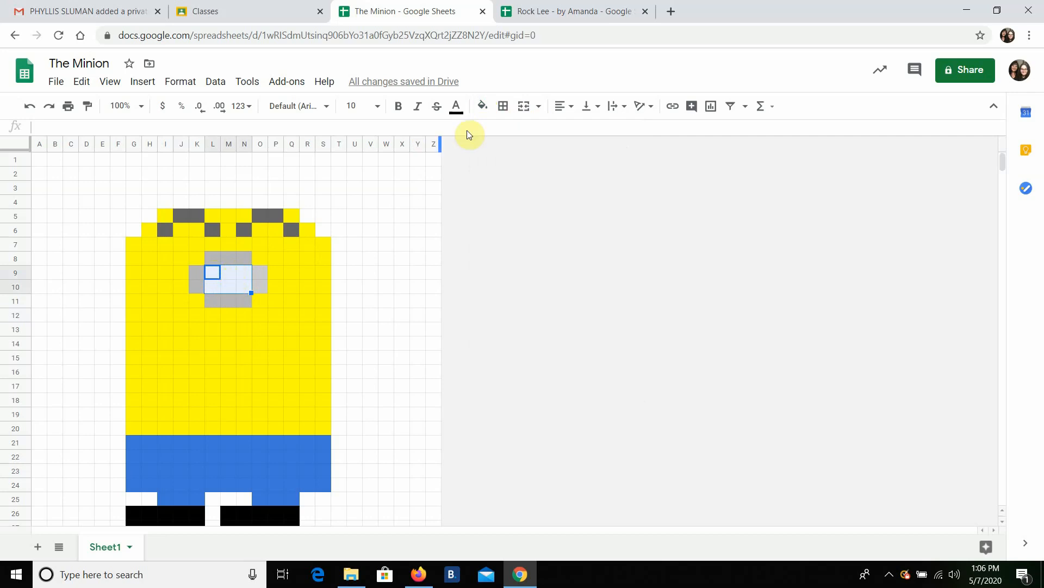
# - Fill cell N10 inside the eye with black
pyautogui.click(482, 106)
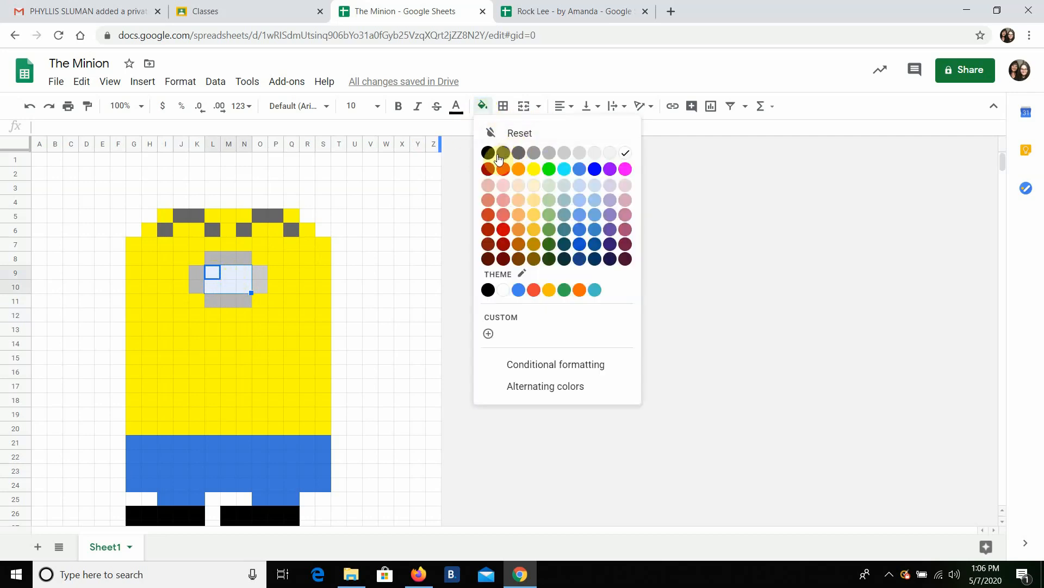
pyautogui.click(232, 285)
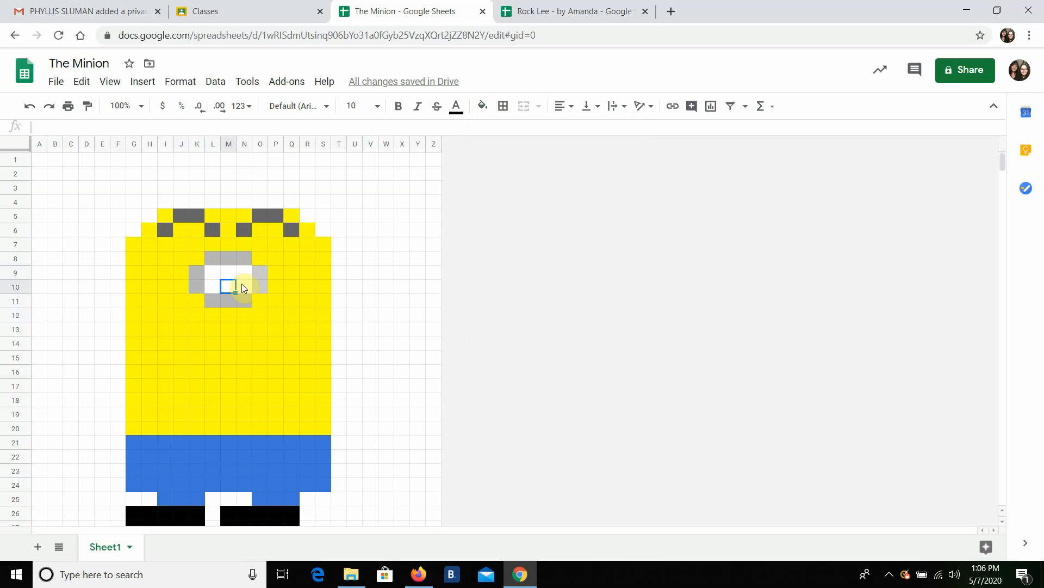
pyautogui.click(244, 287)
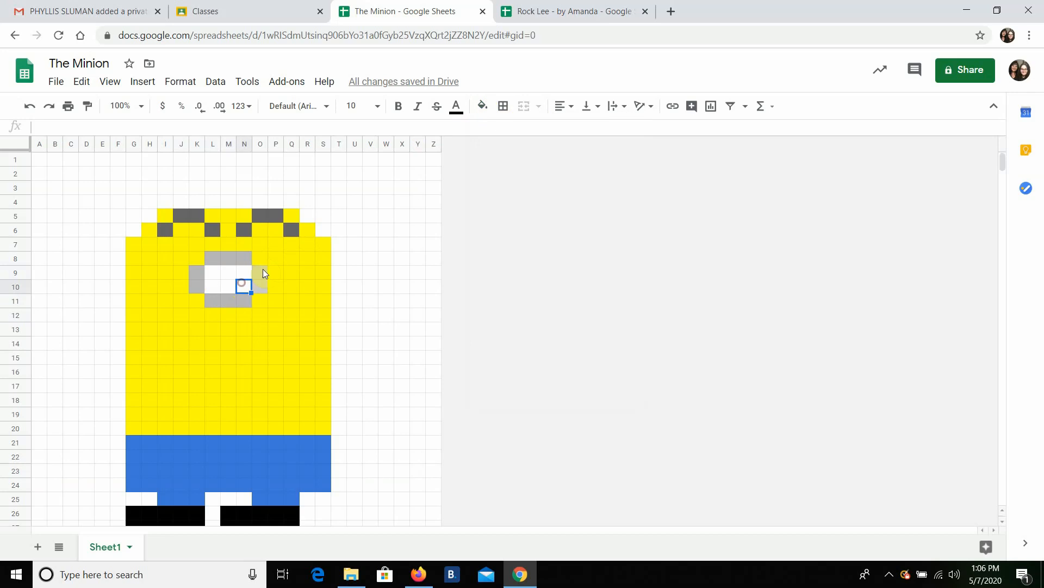
pyautogui.click(482, 107)
pyautogui.click(488, 153)
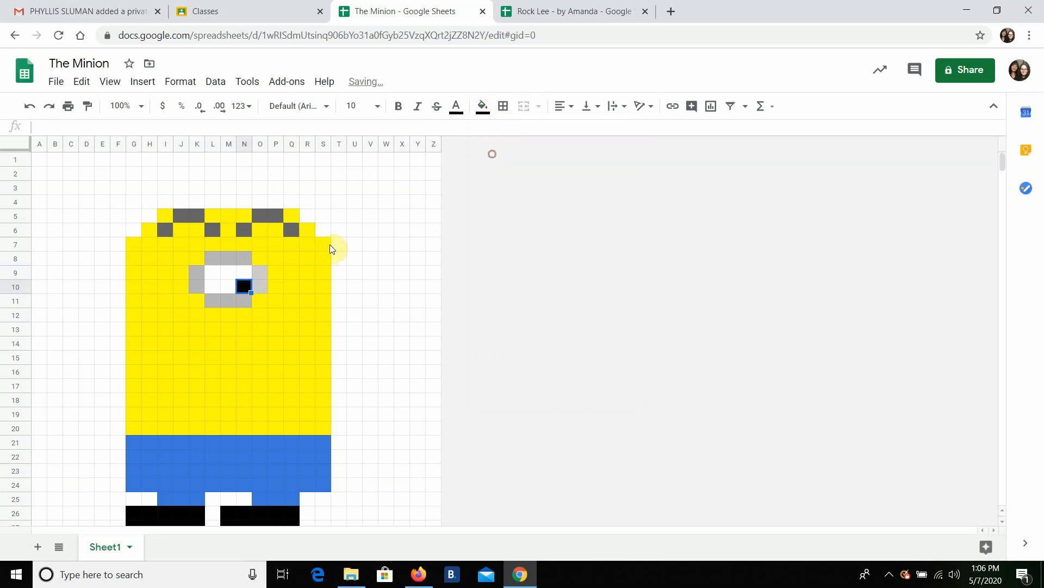
# - Fill cell M10 in the middle of the eye with the very dark gray next to black
pyautogui.click(227, 285)
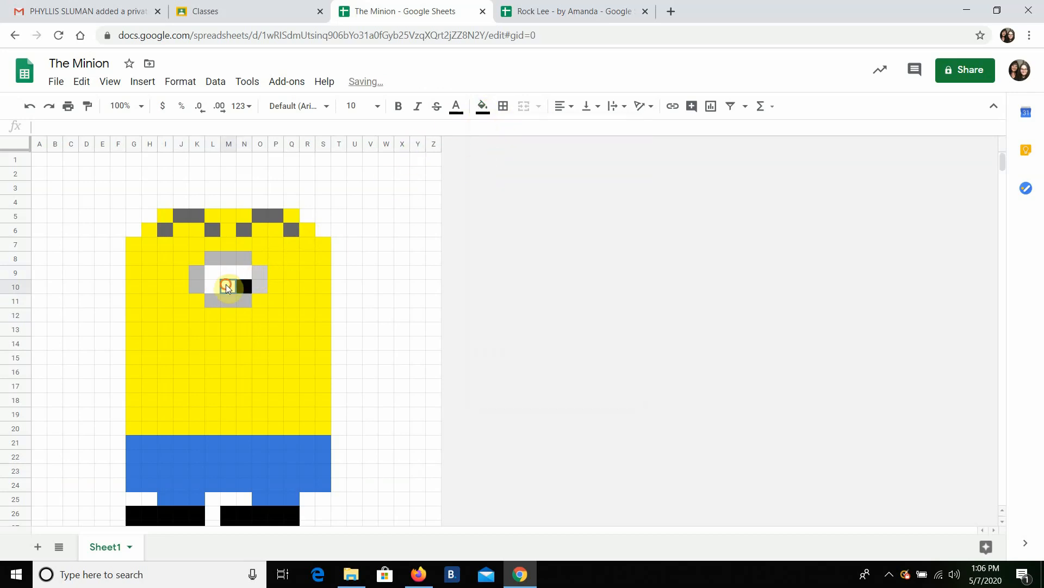
pyautogui.click(481, 109)
pyautogui.click(504, 153)
pyautogui.click(86, 244)
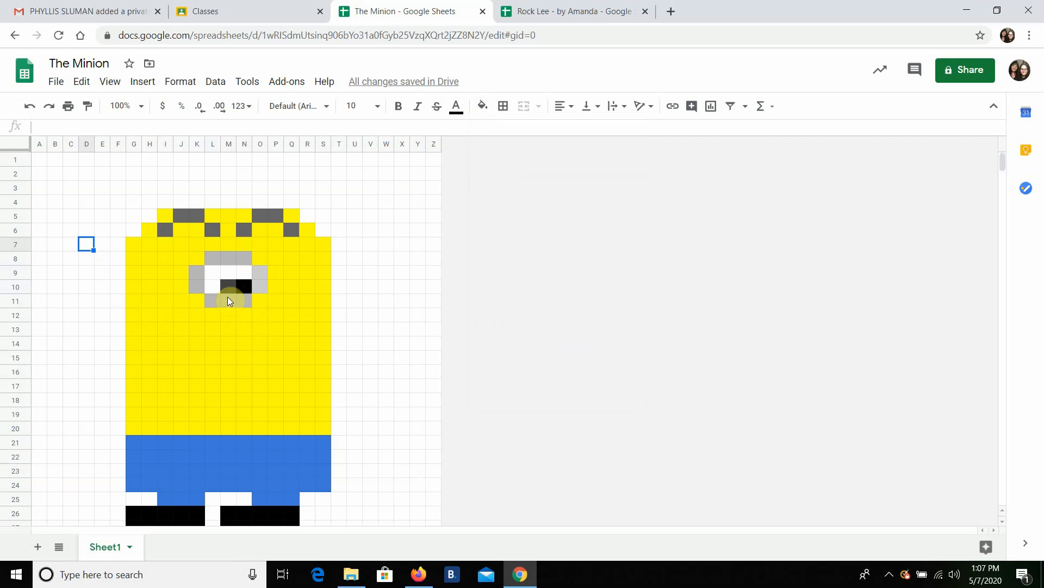
# - Change the black cell N10 in the eye back to white
pyautogui.click(241, 287)
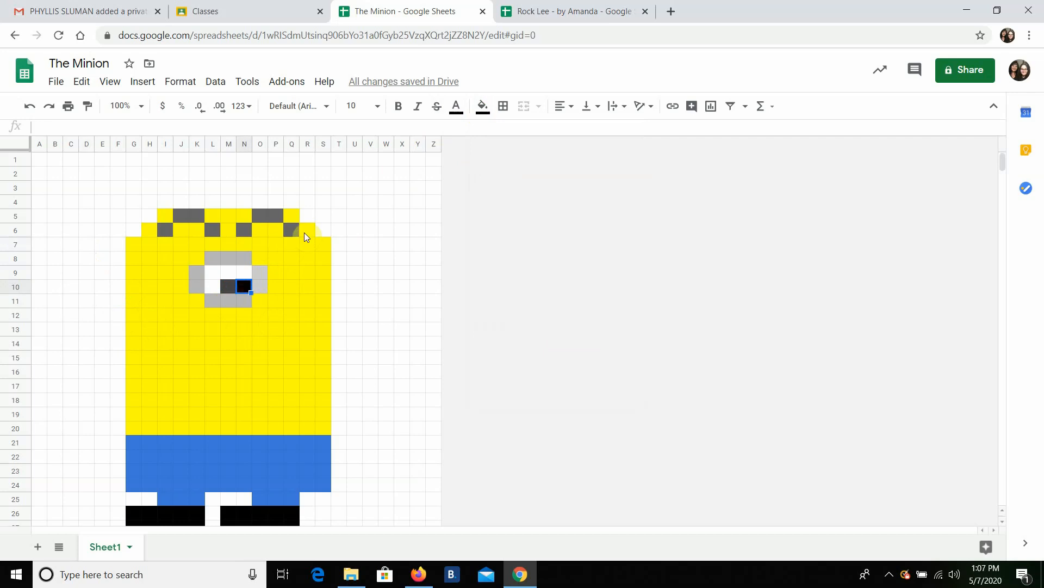
pyautogui.click(483, 107)
pyautogui.click(626, 152)
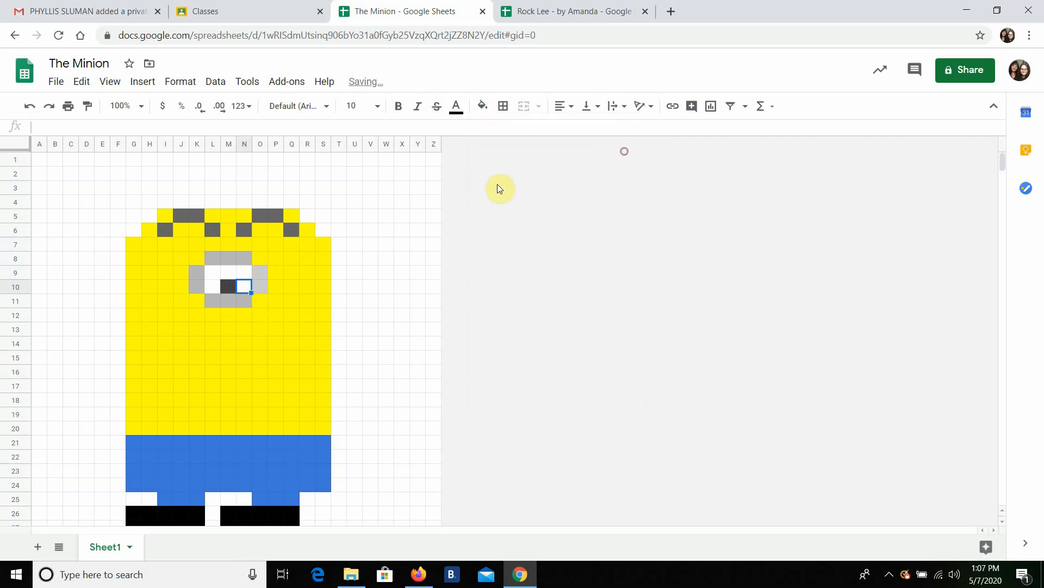
# - Fill cell M9 with the same very dark gray as M10 to complete the pupil
pyautogui.click(226, 271)
pyautogui.click(483, 106)
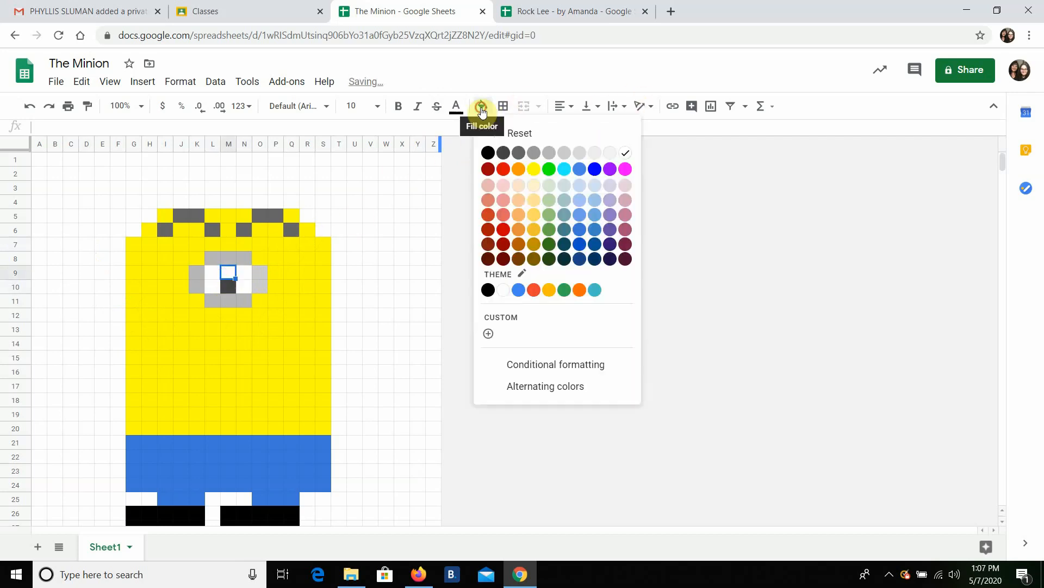
pyautogui.click(502, 151)
pyautogui.click(514, 259)
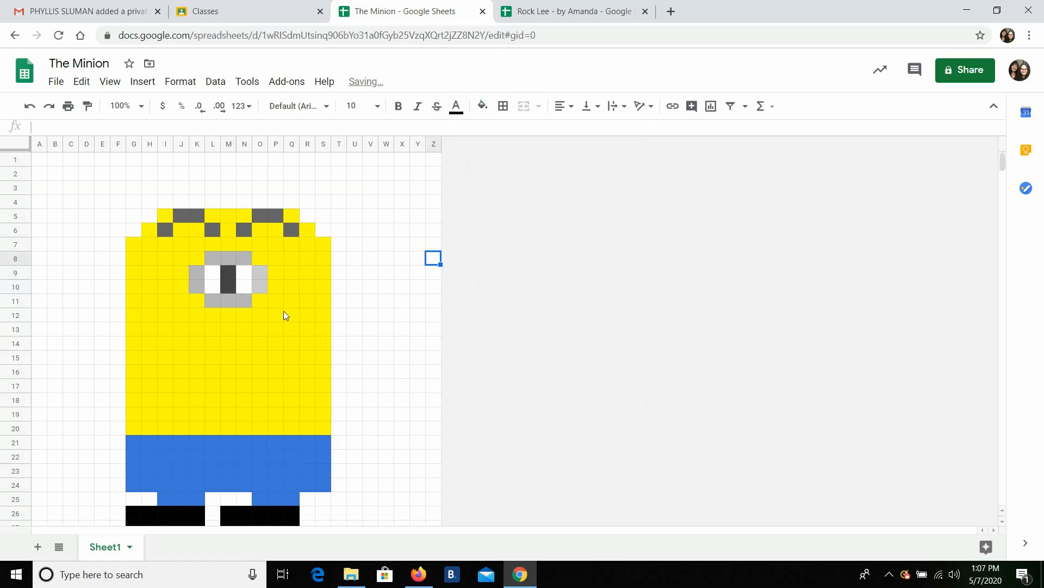
# - Fill cells P9:S9 and G9:J9 with black to form the goggle strap on both sides of the eye
pyautogui.click(275, 279)
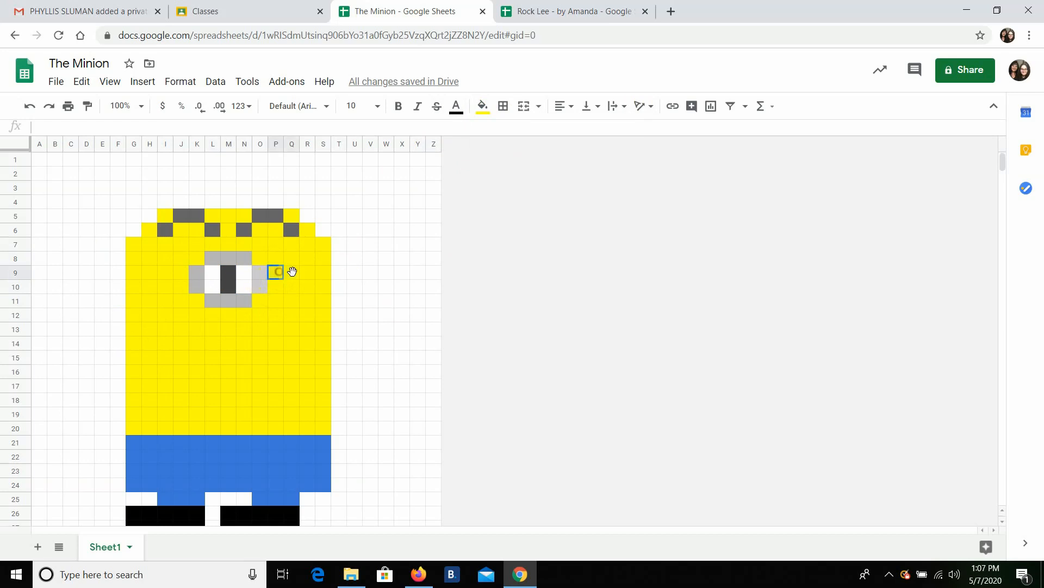
pyautogui.moveTo(322, 276); pyautogui.dragTo(322, 275)
pyautogui.click(482, 105)
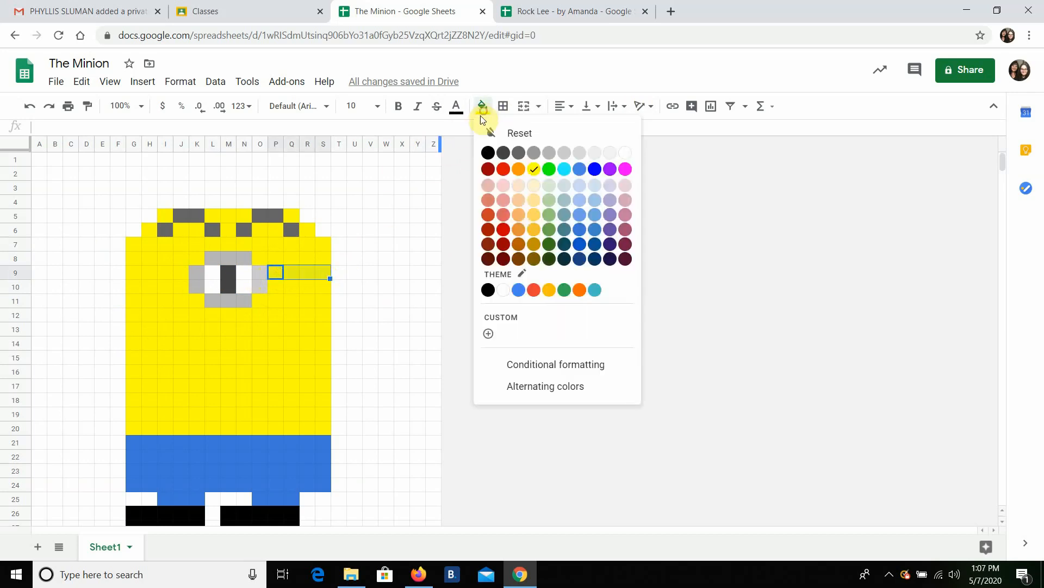
pyautogui.click(487, 152)
pyautogui.moveTo(181, 272); pyautogui.dragTo(136, 273)
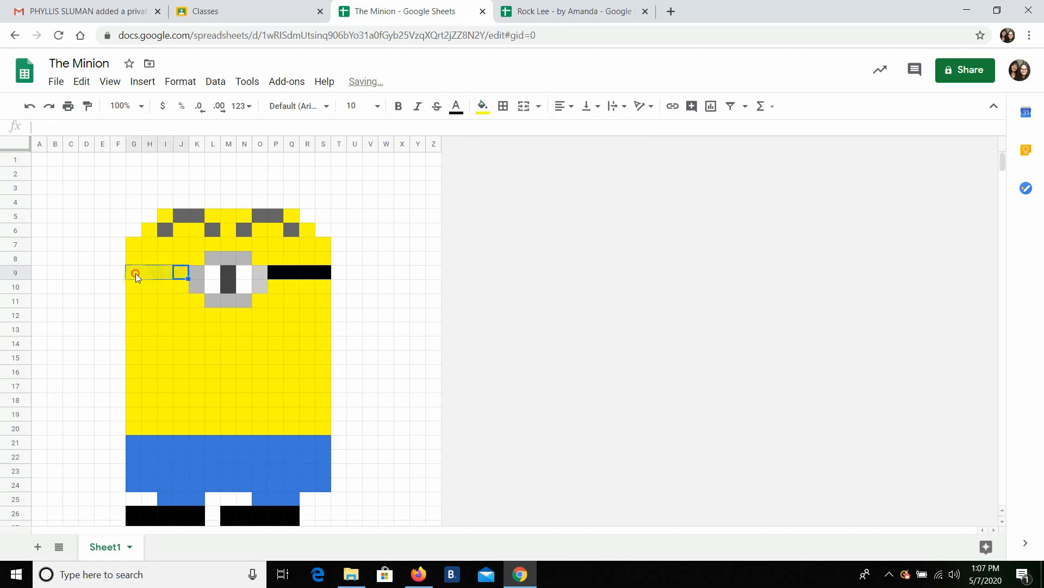
pyautogui.click(482, 105)
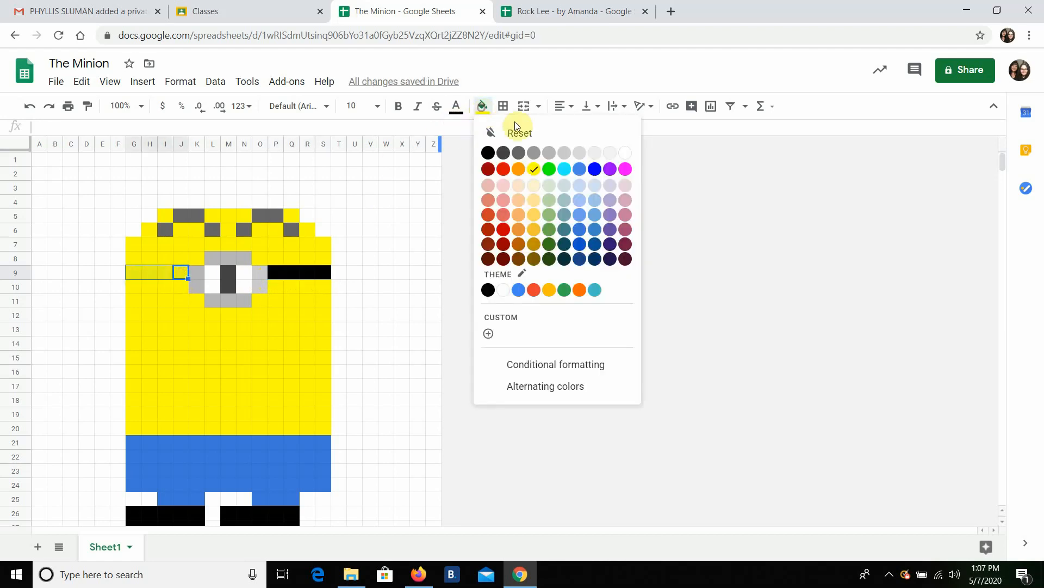
pyautogui.click(488, 153)
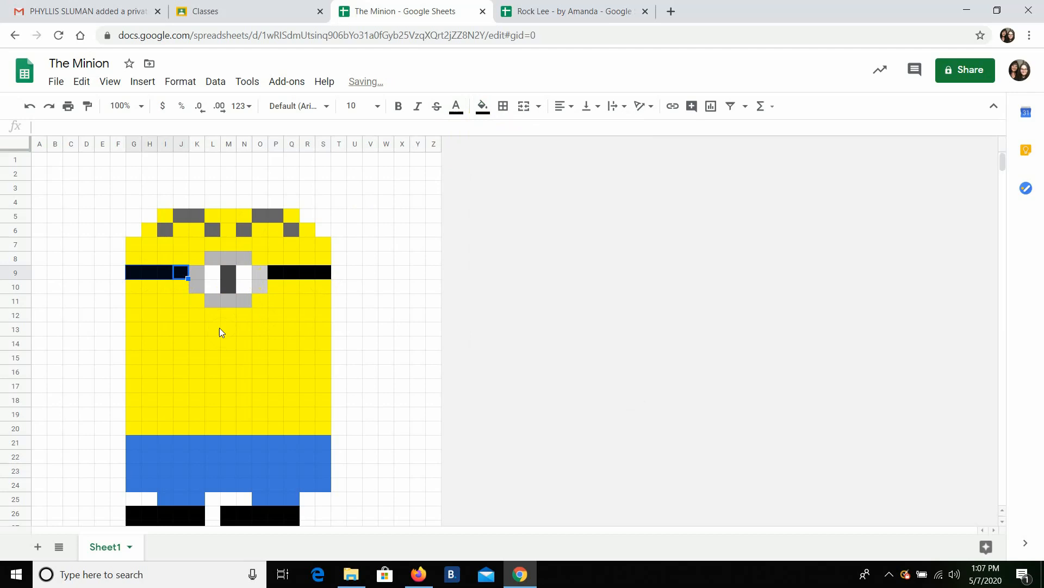
# - Fill cell J14 on the yellow body below the goggle with white
pyautogui.click(185, 343)
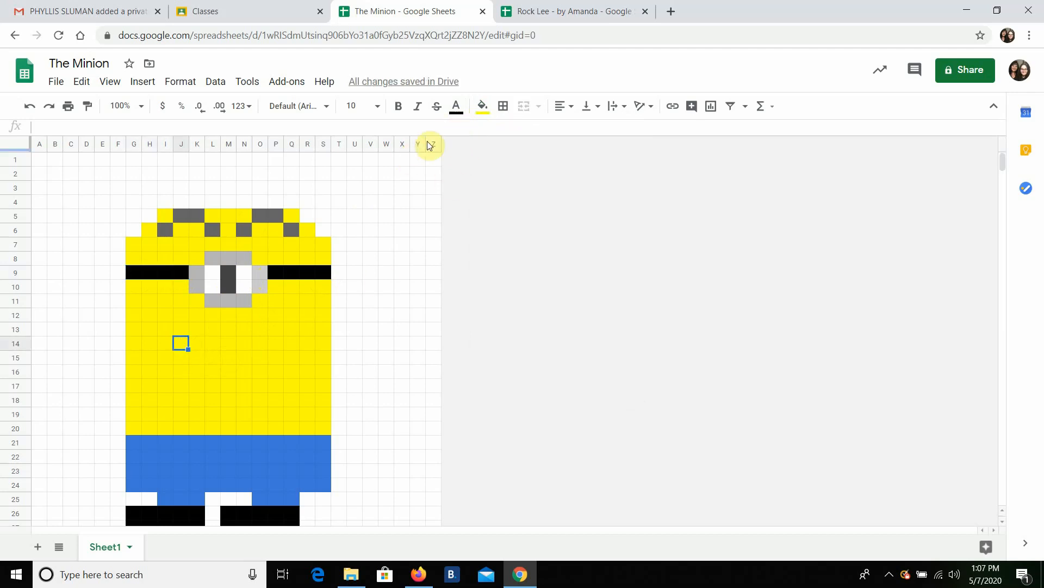
pyautogui.click(483, 106)
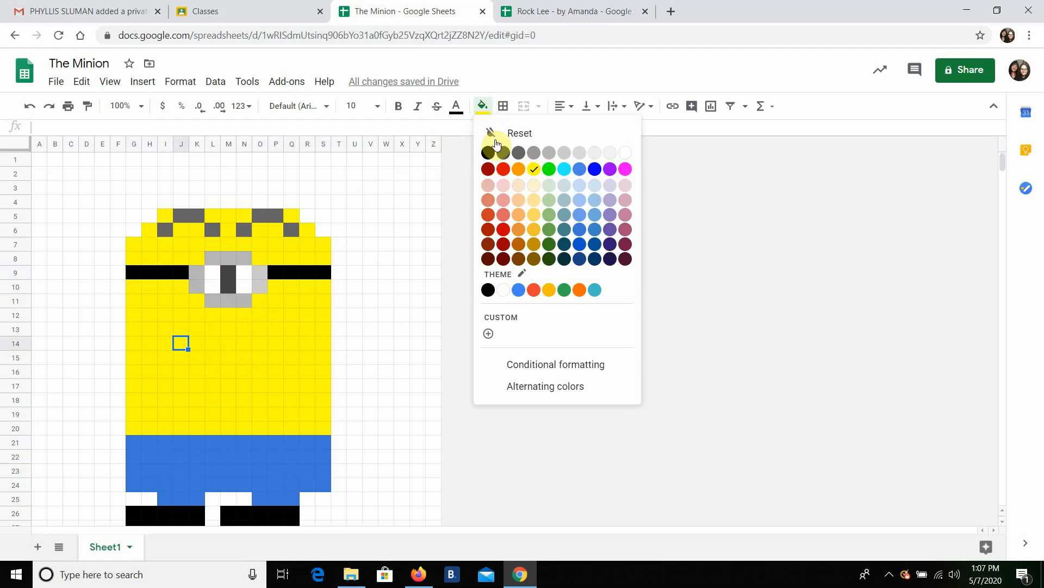
pyautogui.click(626, 153)
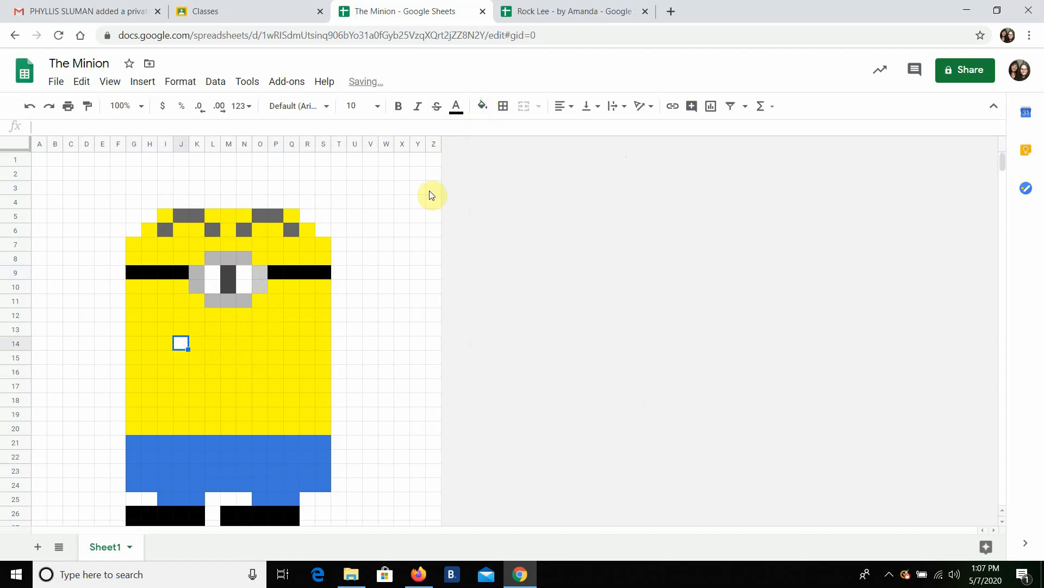
# - Fill cells J14, K15:O15 and P14 with black to form the minion's smile
pyautogui.click(482, 106)
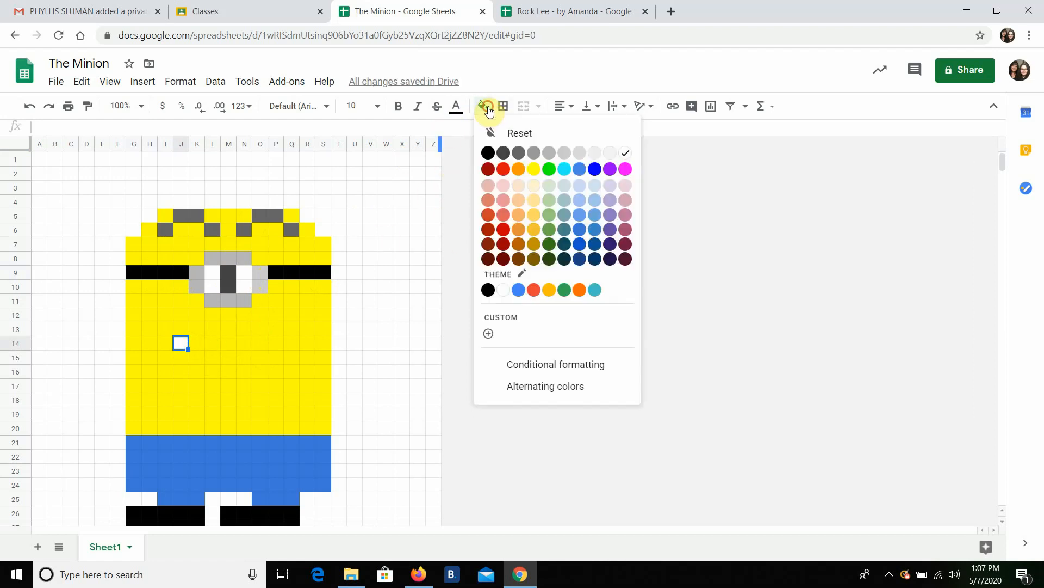
pyautogui.click(488, 153)
pyautogui.click(197, 356)
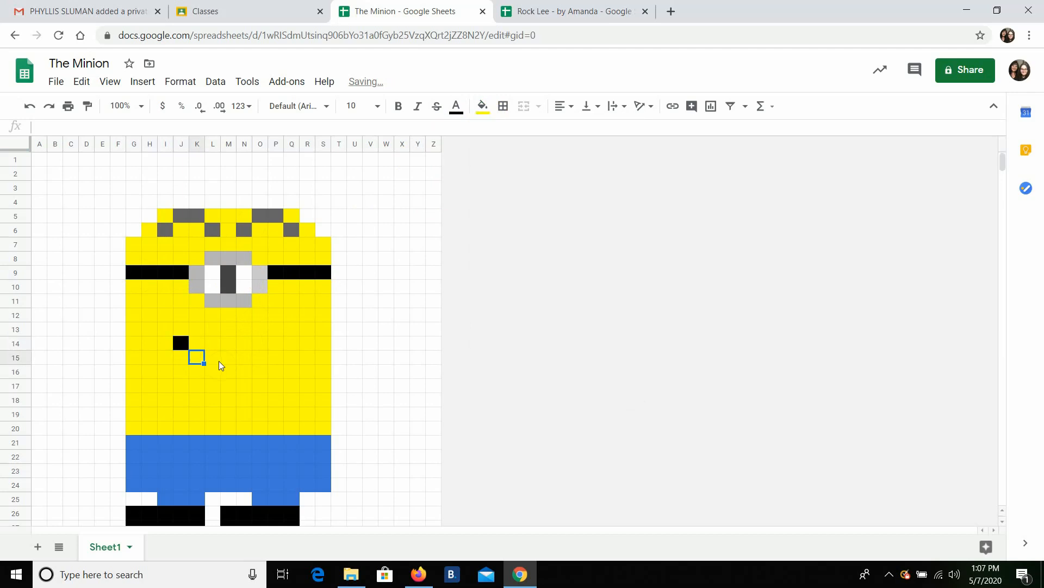
pyautogui.click(216, 360)
pyautogui.moveTo(199, 358); pyautogui.dragTo(260, 361)
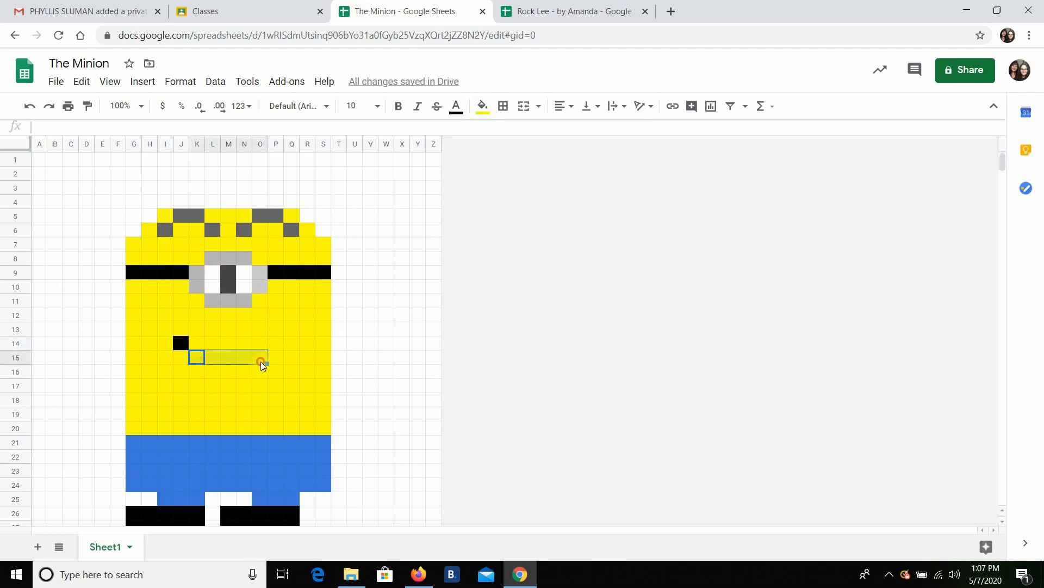
pyautogui.click(482, 105)
pyautogui.click(484, 153)
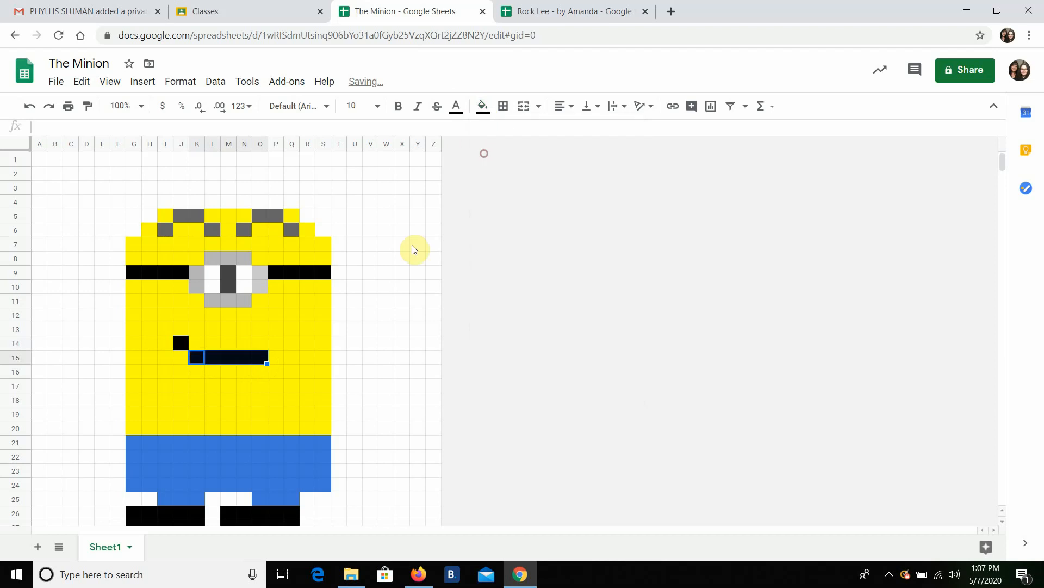
pyautogui.click(280, 345)
pyautogui.click(483, 105)
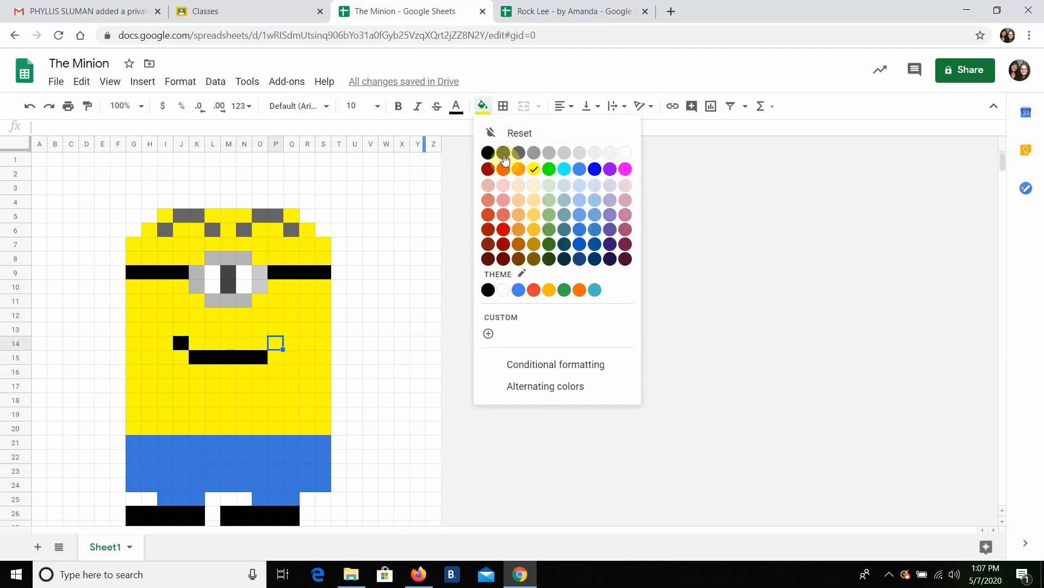
pyautogui.click(488, 153)
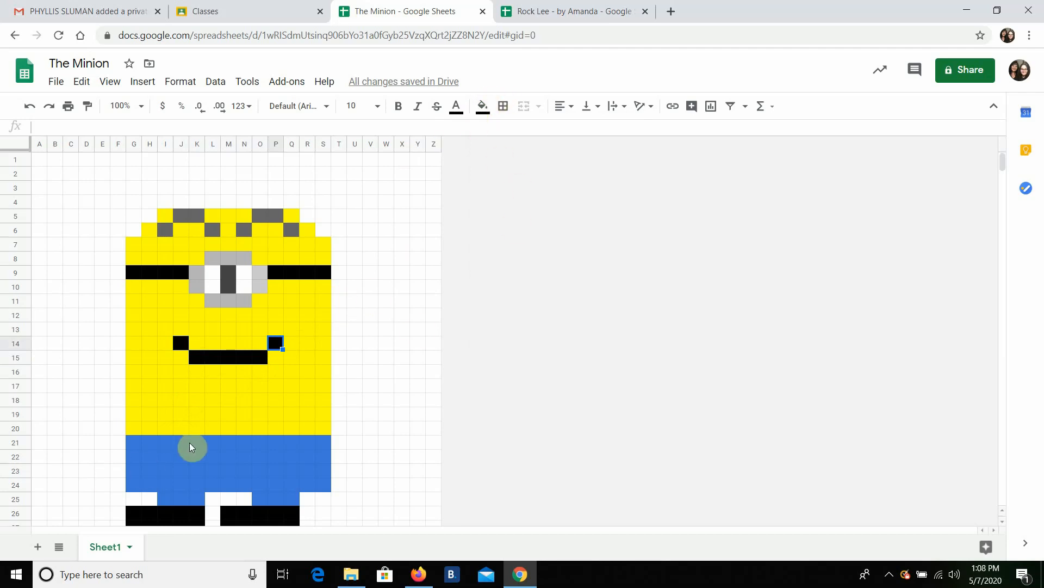
# - Fill K18:O20 and G17:S17 with the same blue as the lower body to form the overalls' bib and upper band
pyautogui.moveTo(197, 430); pyautogui.dragTo(256, 403)
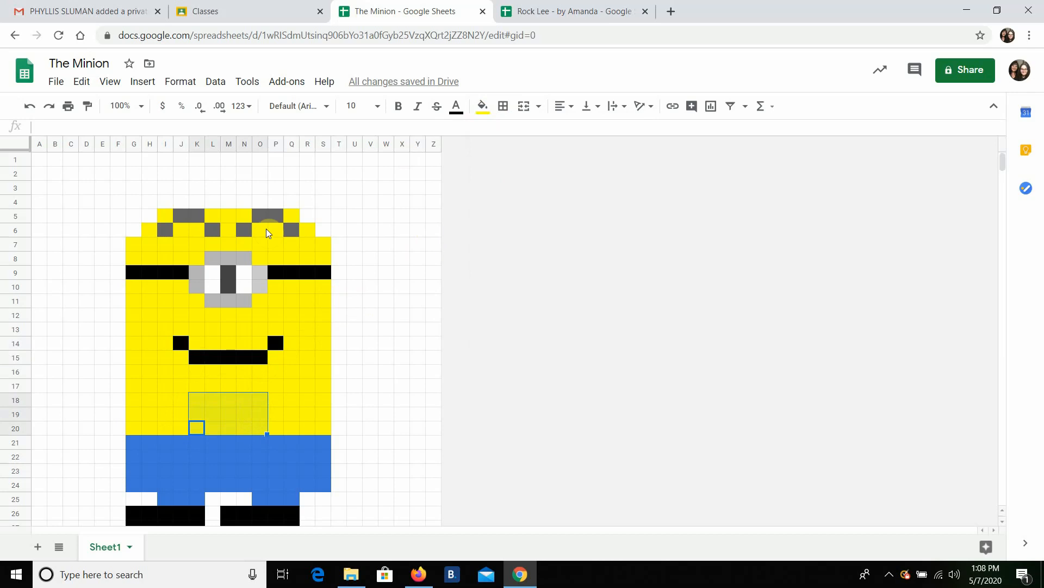
pyautogui.click(483, 106)
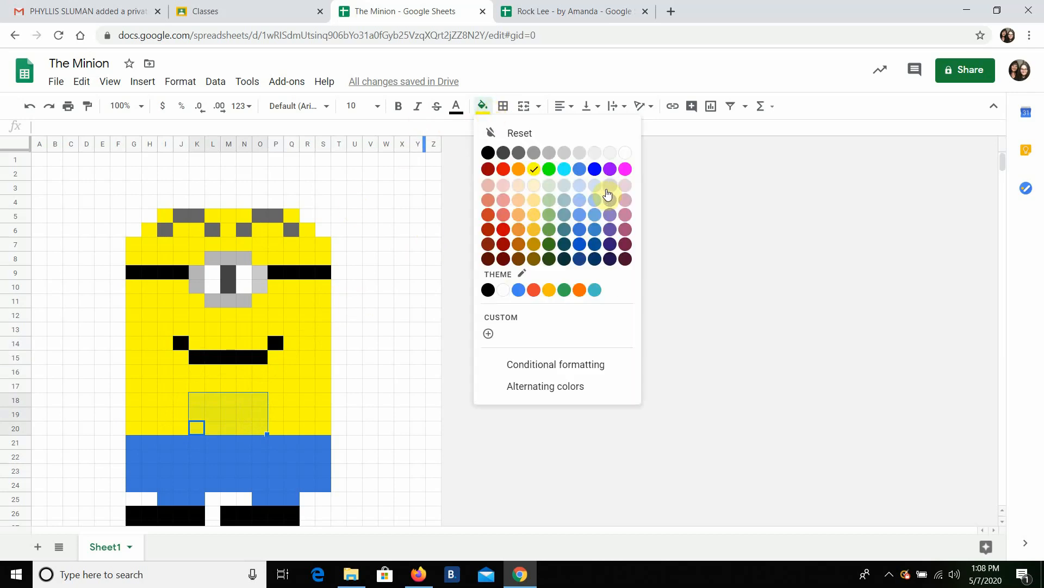
pyautogui.click(583, 231)
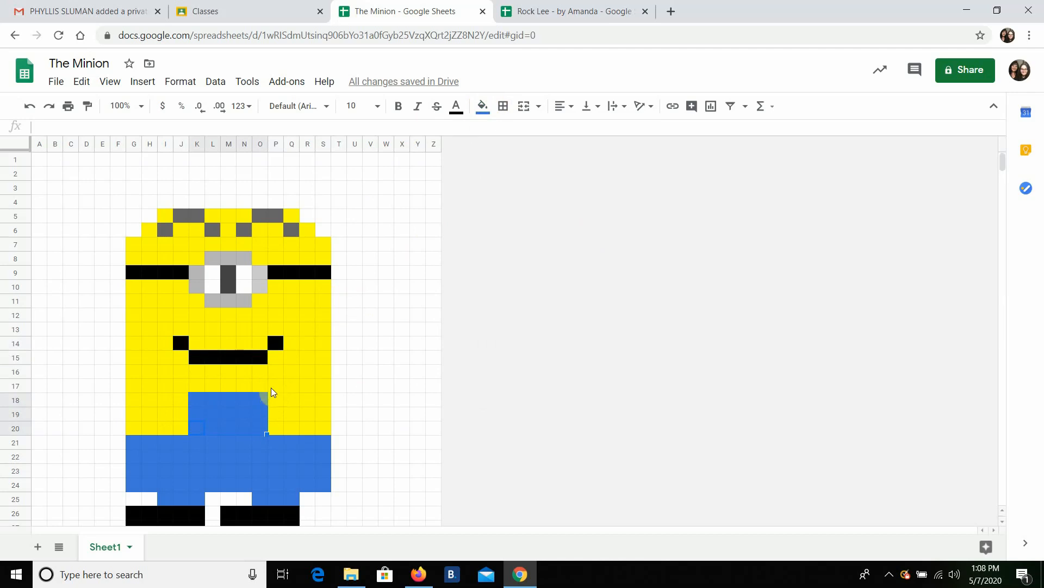
pyautogui.click(271, 388)
pyautogui.moveTo(135, 385); pyautogui.dragTo(324, 387)
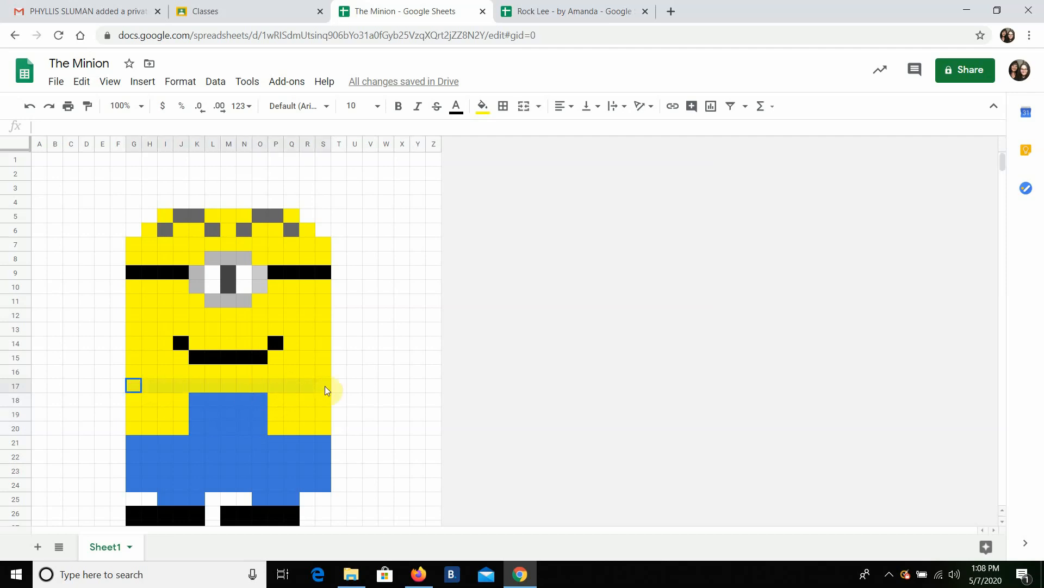
pyautogui.click(483, 105)
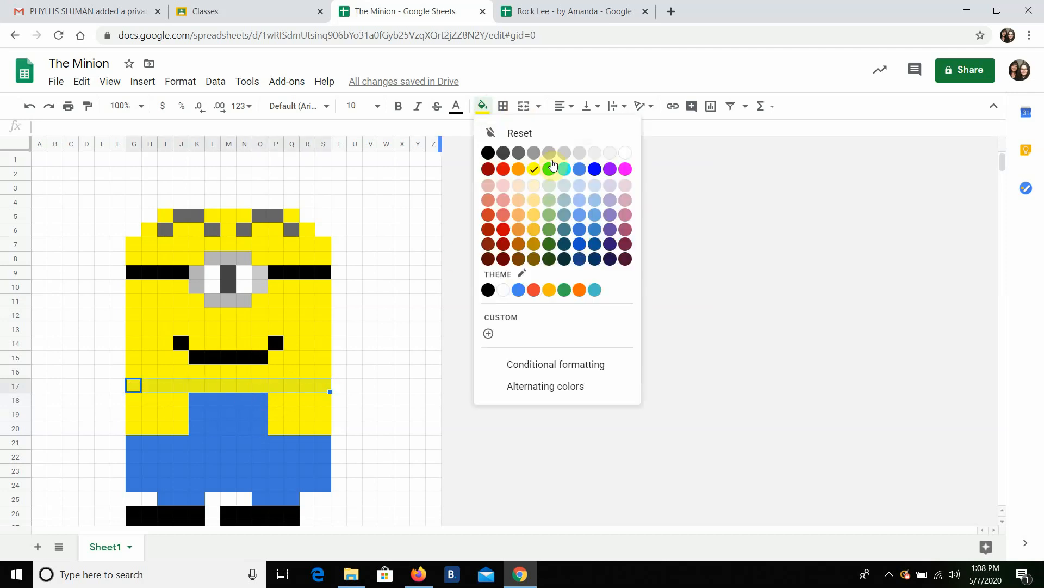
pyautogui.click(579, 231)
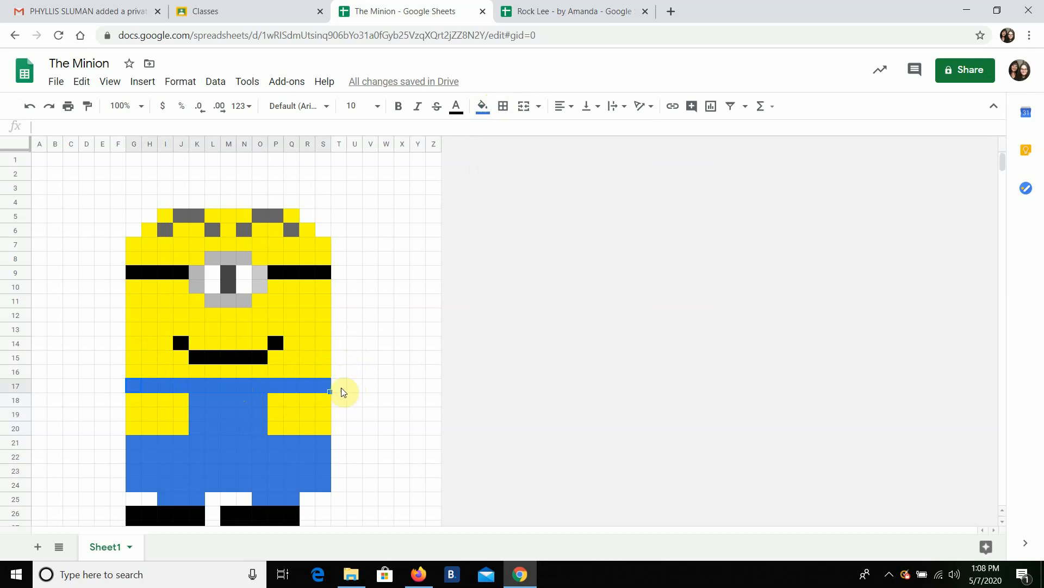
# - Fill cells T18:U19 and V19:W20 with yellow to form the arm extending from column S of the body
pyautogui.click(339, 403)
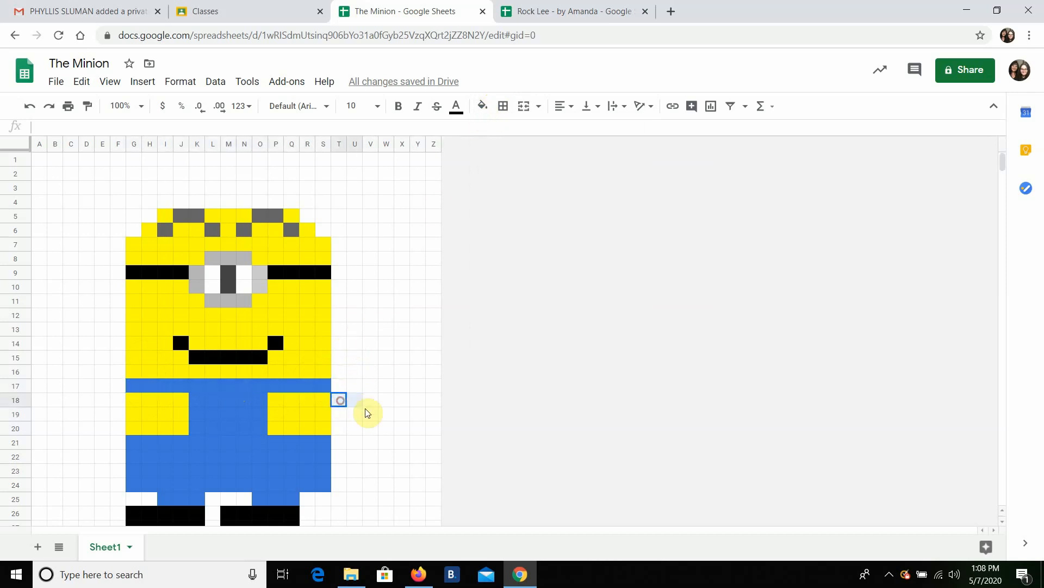
pyautogui.moveTo(367, 412)
pyautogui.mouseDown()
pyautogui.moveTo(382, 422)
pyautogui.moveTo(354, 426)
pyautogui.moveTo(370, 424)
pyautogui.moveTo(357, 413)
pyautogui.mouseUp()
pyautogui.click(482, 107)
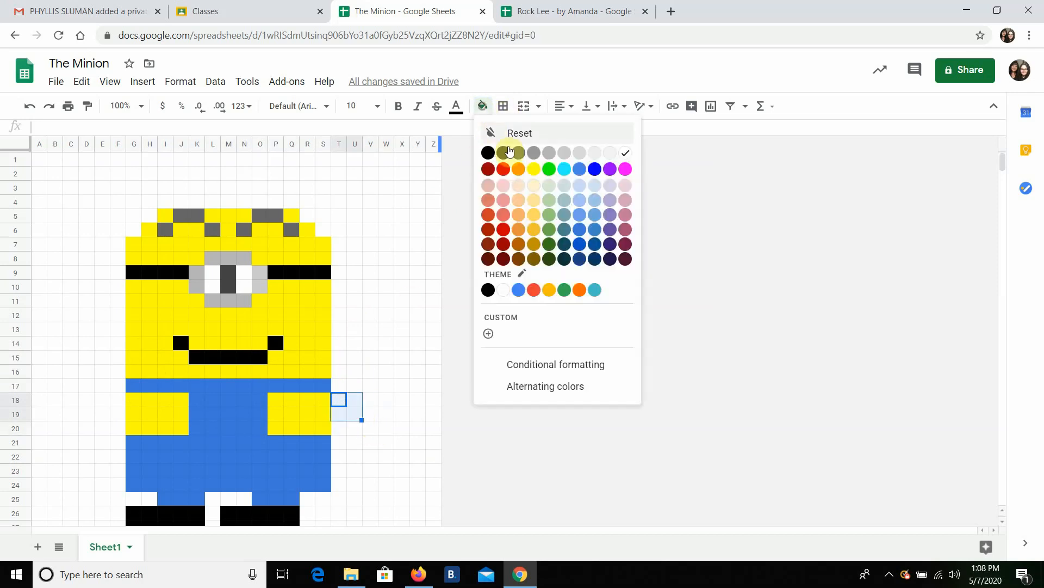
pyautogui.click(534, 169)
pyautogui.moveTo(368, 414); pyautogui.dragTo(383, 427)
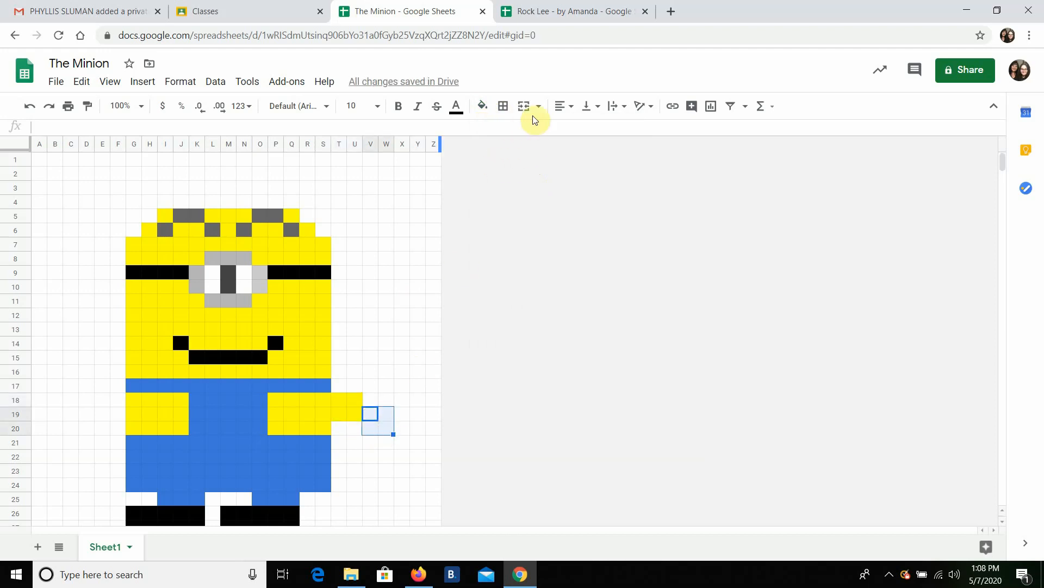
pyautogui.click(483, 106)
pyautogui.click(533, 168)
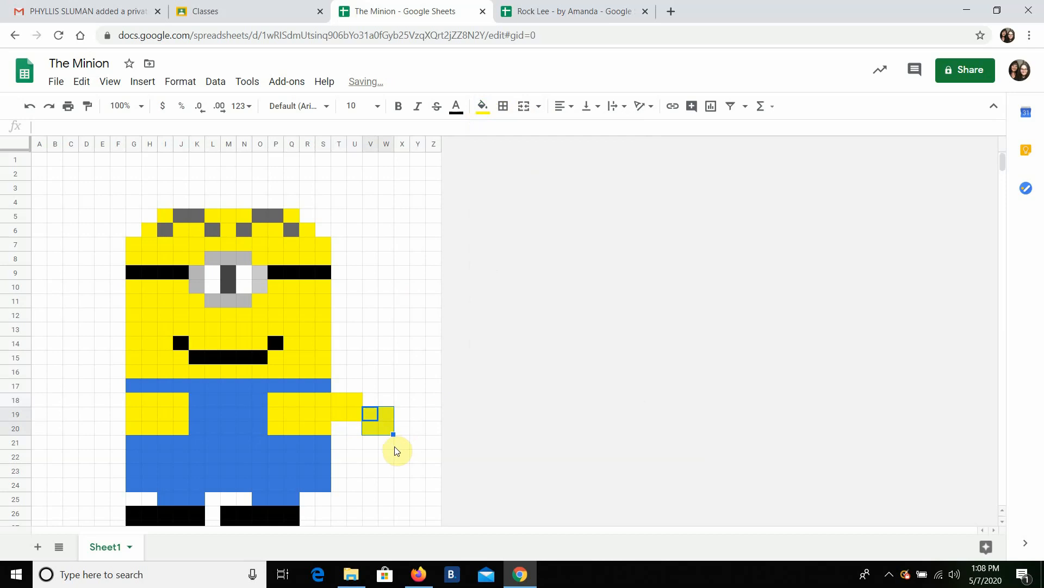
# - Fill cells X19:X20 with black to form the hand at the end of that arm
pyautogui.click(403, 413)
pyautogui.moveTo(403, 414); pyautogui.dragTo(402, 431)
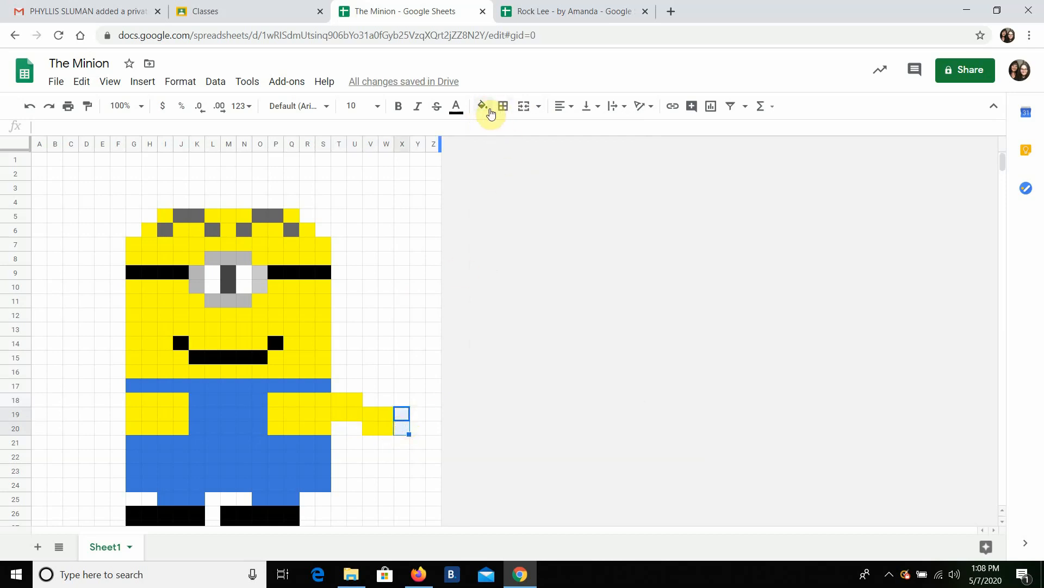
pyautogui.click(482, 106)
pyautogui.click(487, 154)
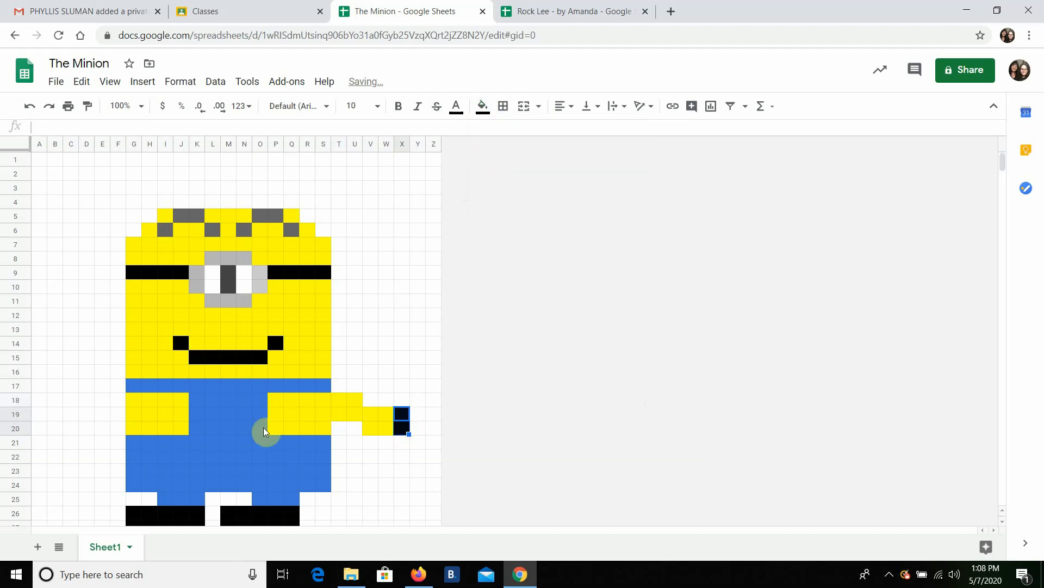
# - Fill cells E18:F19 and C19:D20 with yellow to form the matching arm on the other side of the body
pyautogui.click(118, 398)
pyautogui.moveTo(114, 411)
pyautogui.mouseDown()
pyautogui.moveTo(119, 404)
pyautogui.moveTo(100, 415)
pyautogui.mouseUp()
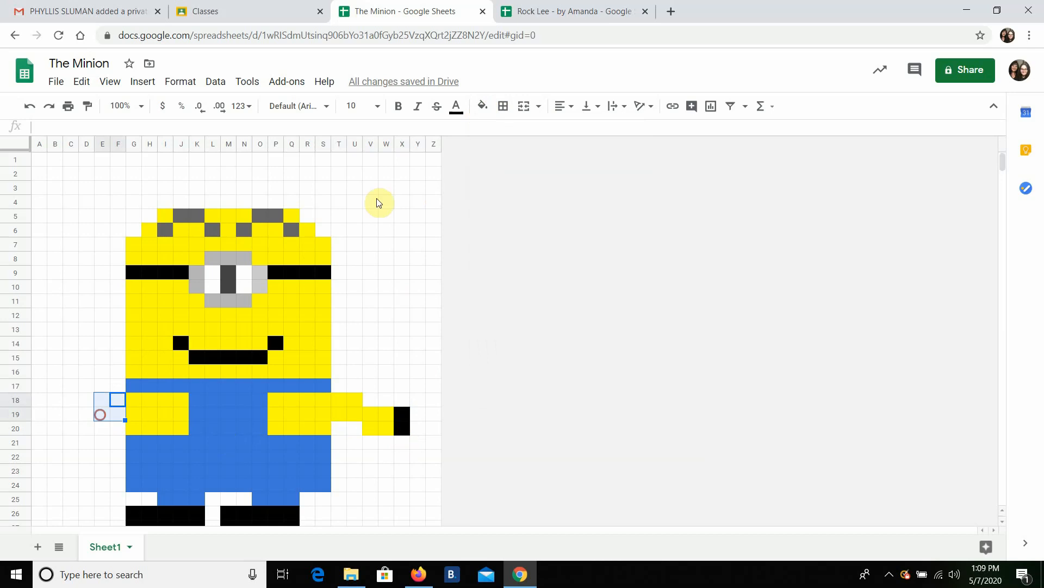
pyautogui.click(482, 105)
pyautogui.click(533, 171)
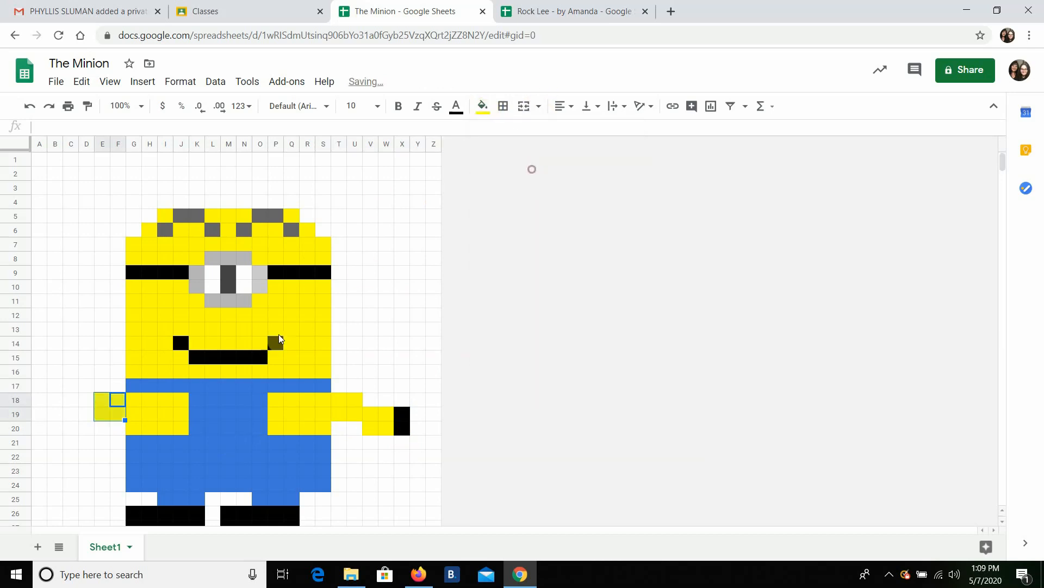
pyautogui.moveTo(86, 415); pyautogui.dragTo(75, 431)
pyautogui.click(482, 106)
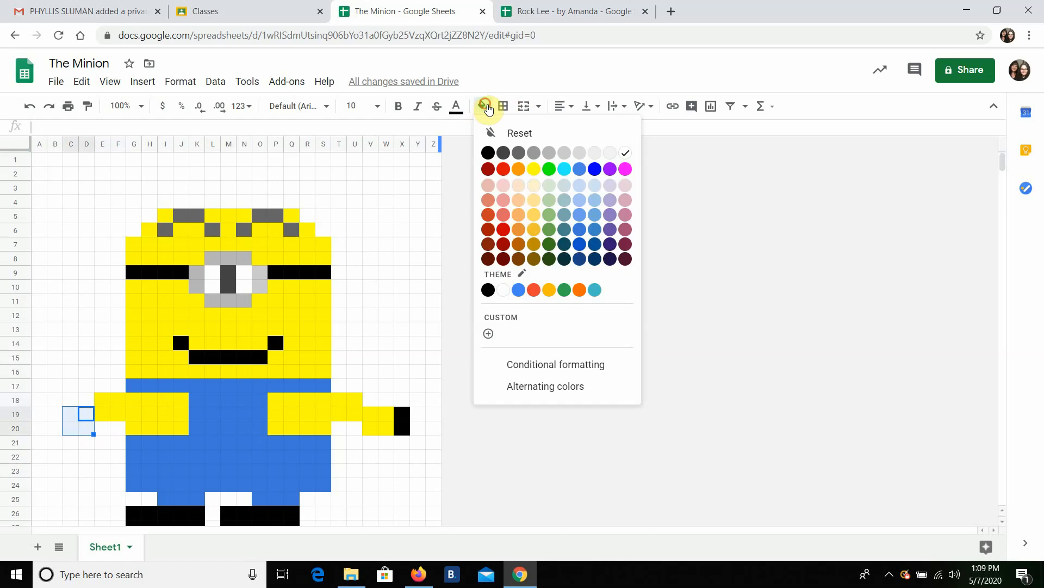
pyautogui.click(534, 172)
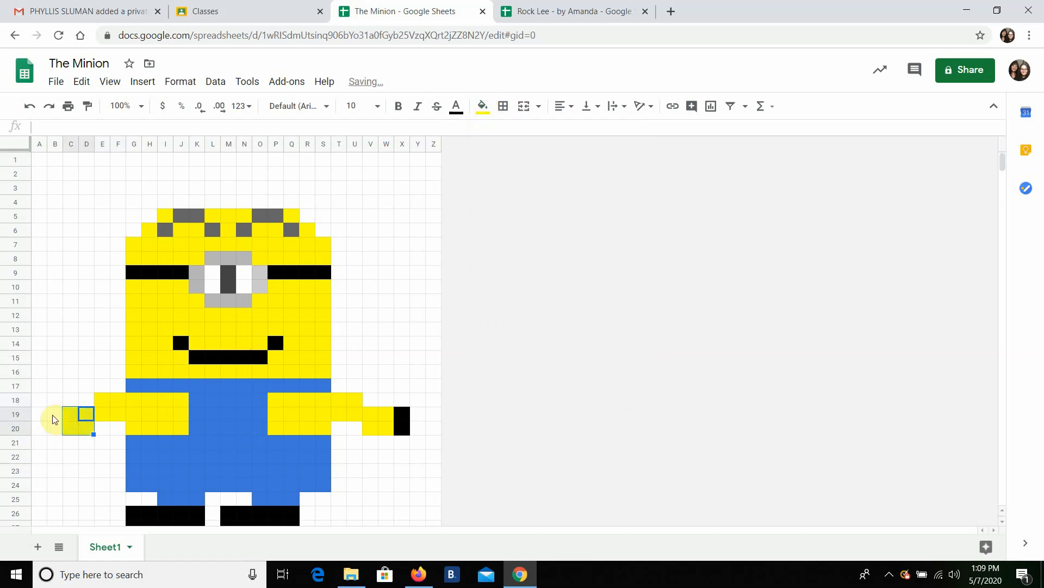
# - Fill cells B19:B20 with black to form the second hand
pyautogui.moveTo(53, 415); pyautogui.dragTo(53, 424)
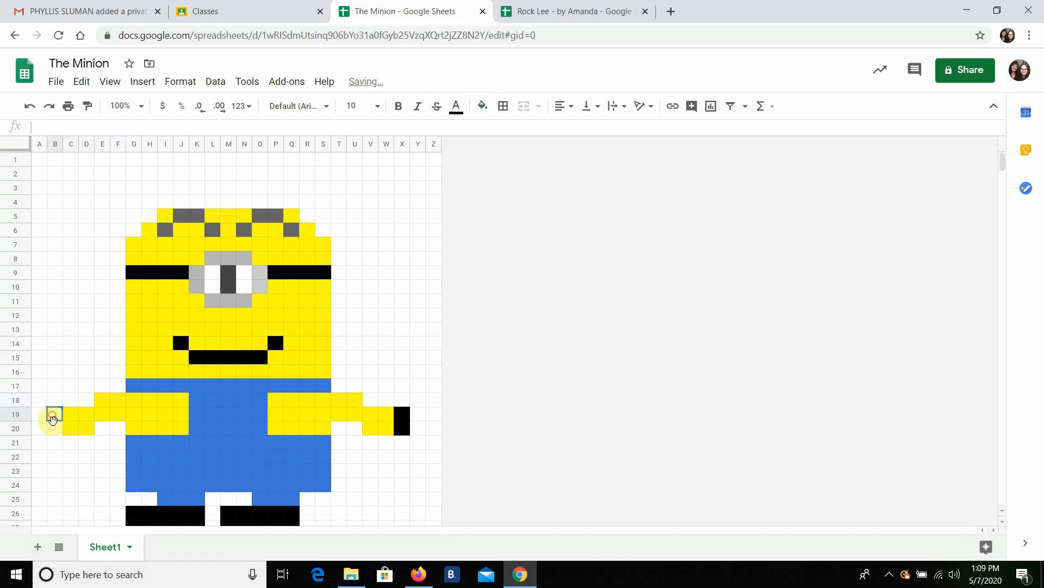
pyautogui.click(482, 109)
pyautogui.click(490, 154)
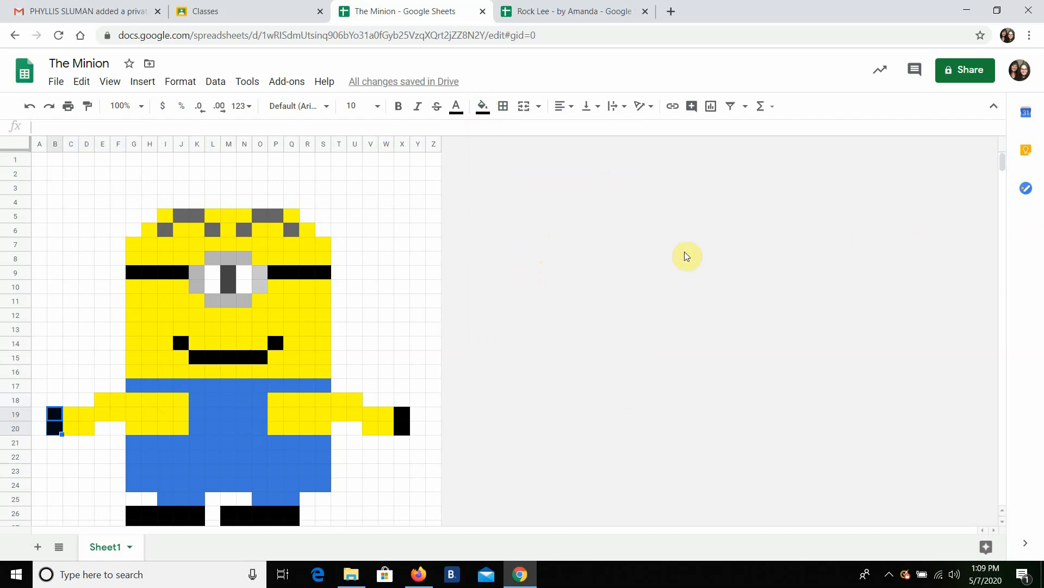
pyautogui.scroll(-1, 657, 257)
pyautogui.scroll(1, 657, 257)
pyautogui.scroll(-1, 516, 215)
pyautogui.scroll(1, 532, 240)
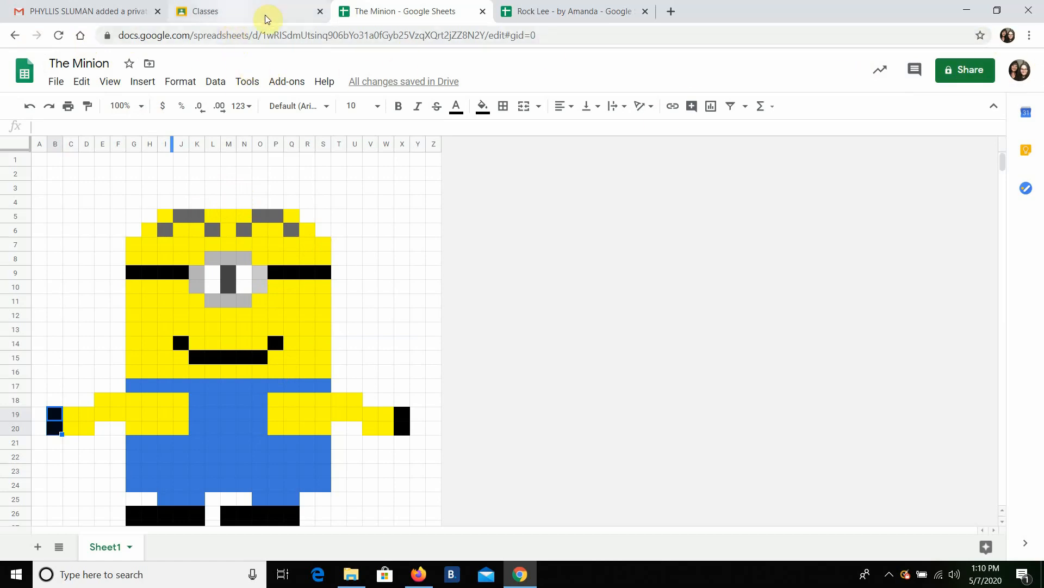
# - Switch to Firefox and open Google Classroom from the Gmail account's Google apps
pyautogui.click(233, 20)
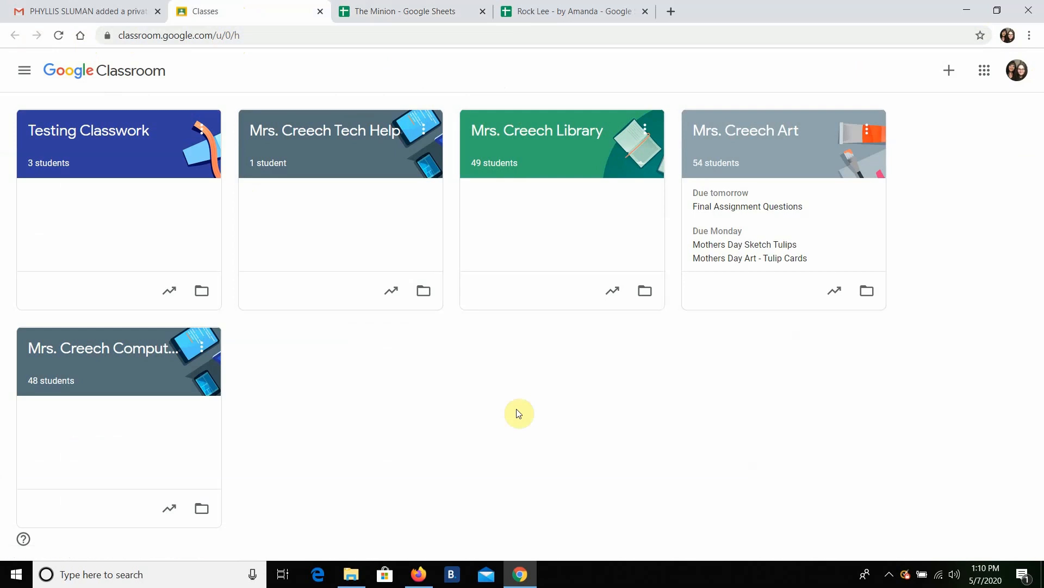
pyautogui.click(418, 572)
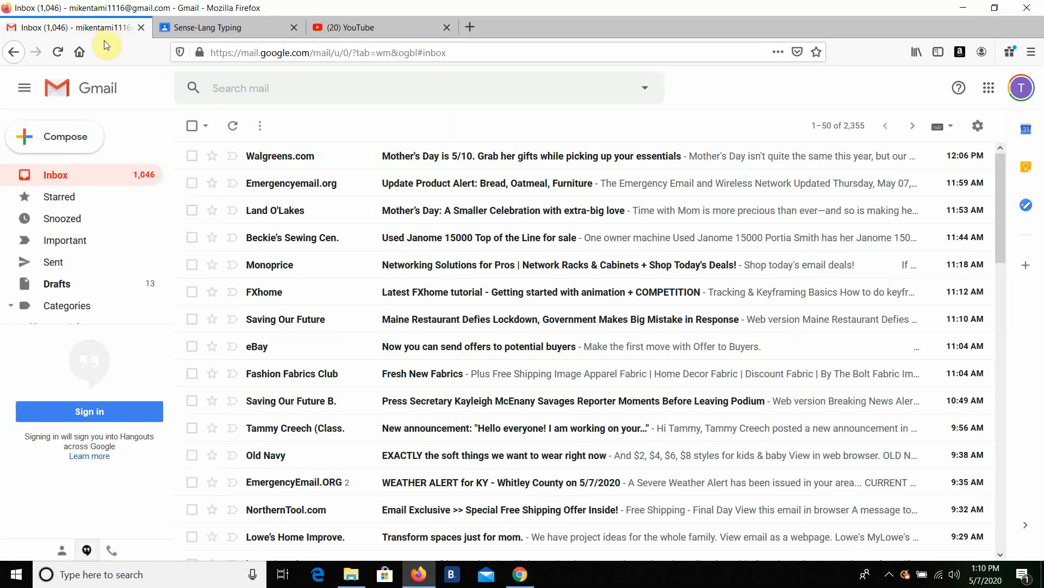
pyautogui.click(988, 88)
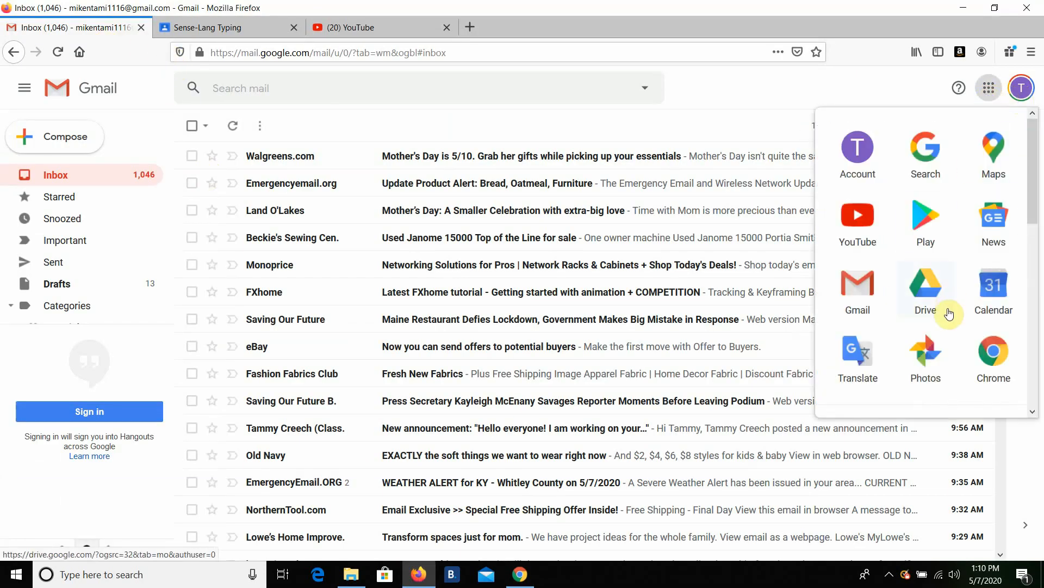
pyautogui.scroll(-5, 946, 306)
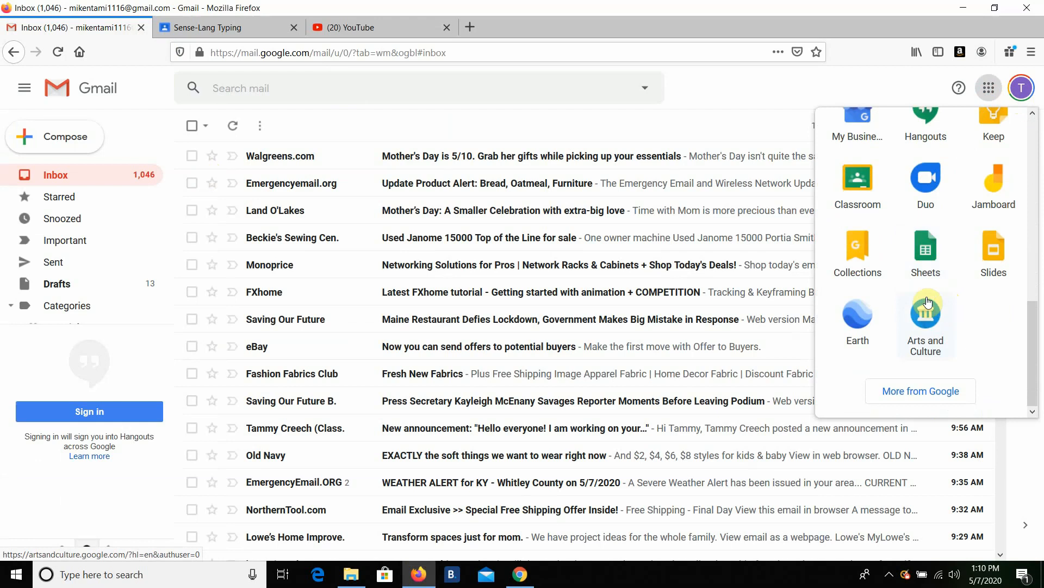
pyautogui.click(857, 188)
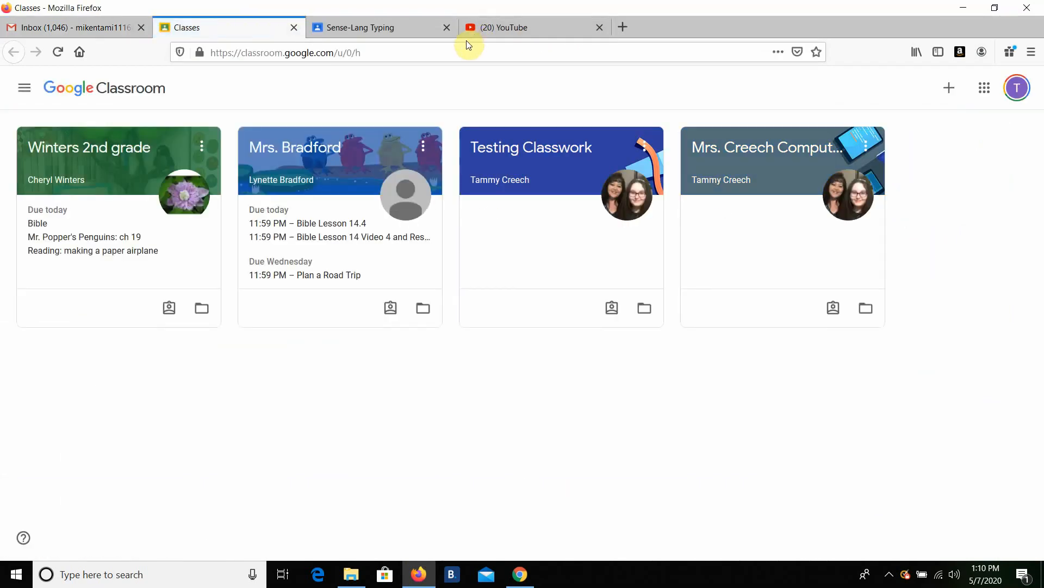
# - Open the full Sense-Lang Typing assignment from the Computer Lab class's classwork
pyautogui.click(773, 161)
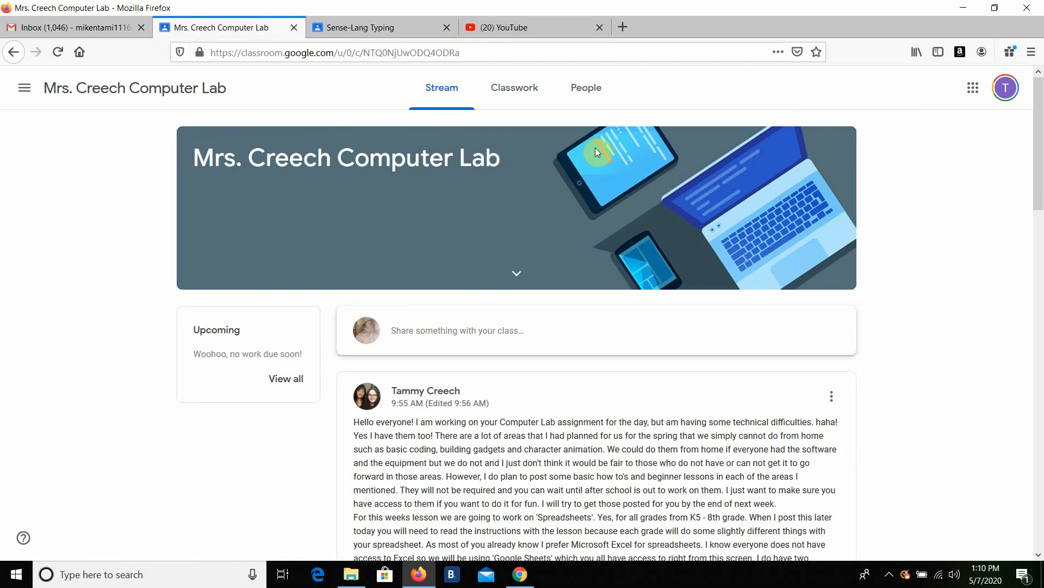
pyautogui.click(520, 87)
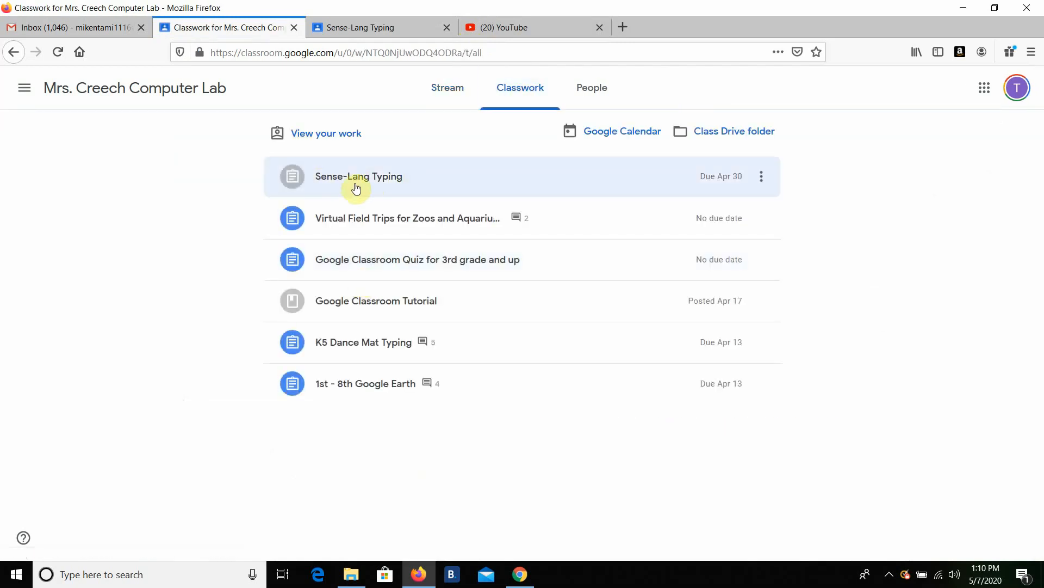
pyautogui.click(356, 187)
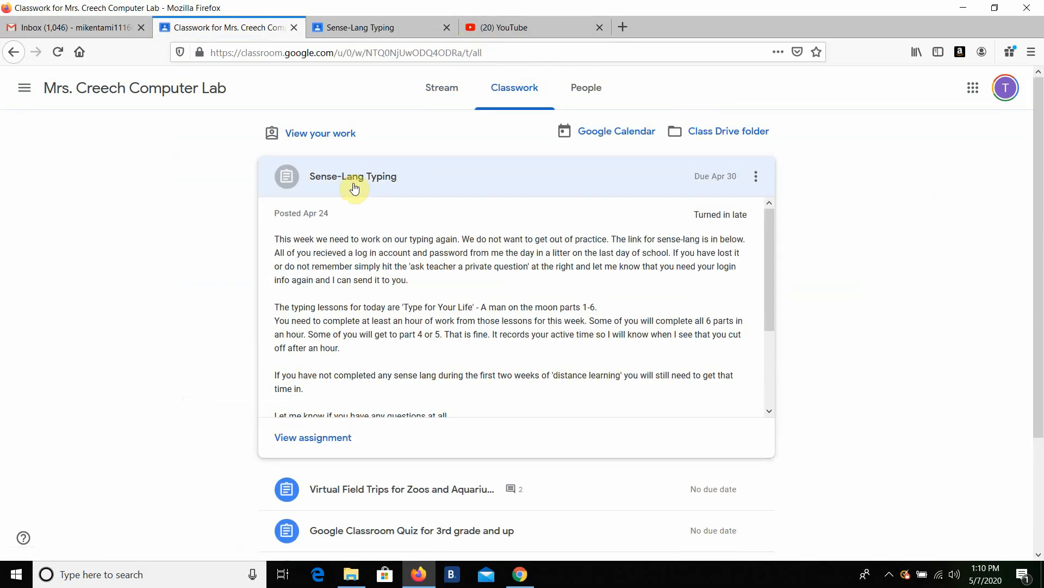
pyautogui.click(323, 443)
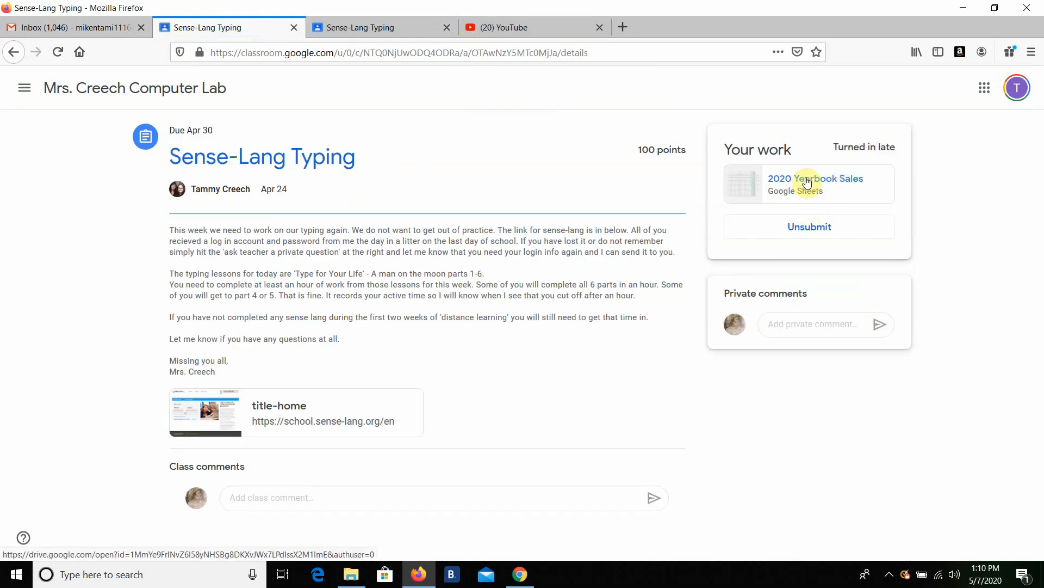
# - Unsubmit the turned-in work of the Sense-Lang Typing assignment and confirm it
pyautogui.click(816, 227)
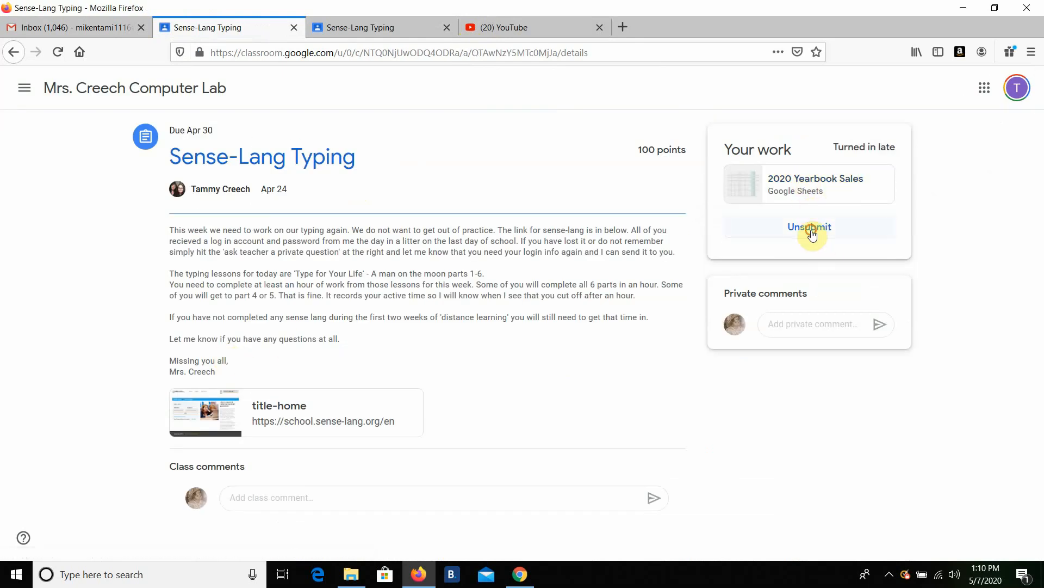
pyautogui.click(601, 356)
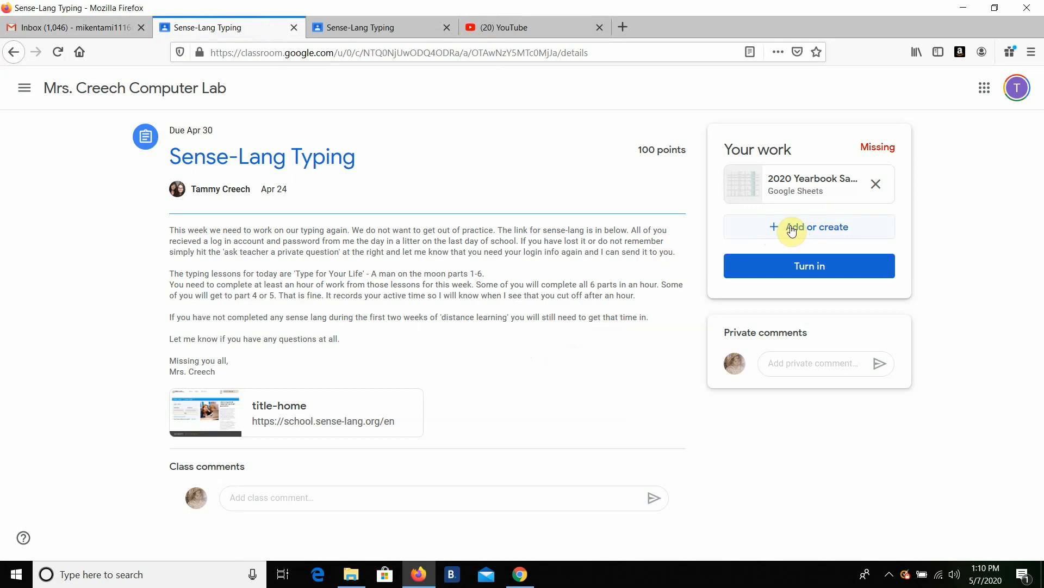
# - Choose the Home pass spreadsheet from the recent Google Drive files as an attachment, but close the file picker without adding it
pyautogui.click(792, 229)
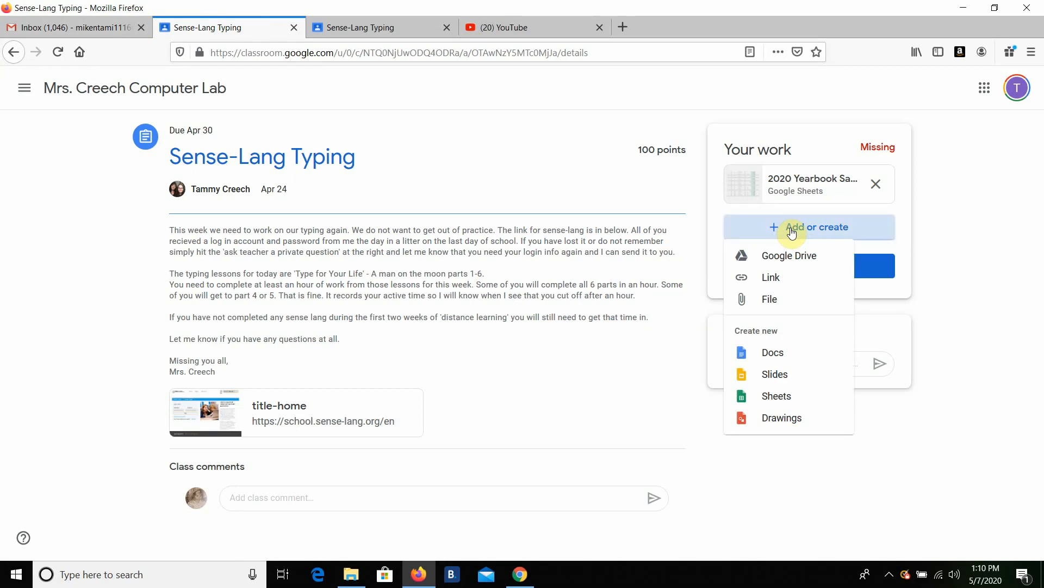
pyautogui.click(786, 262)
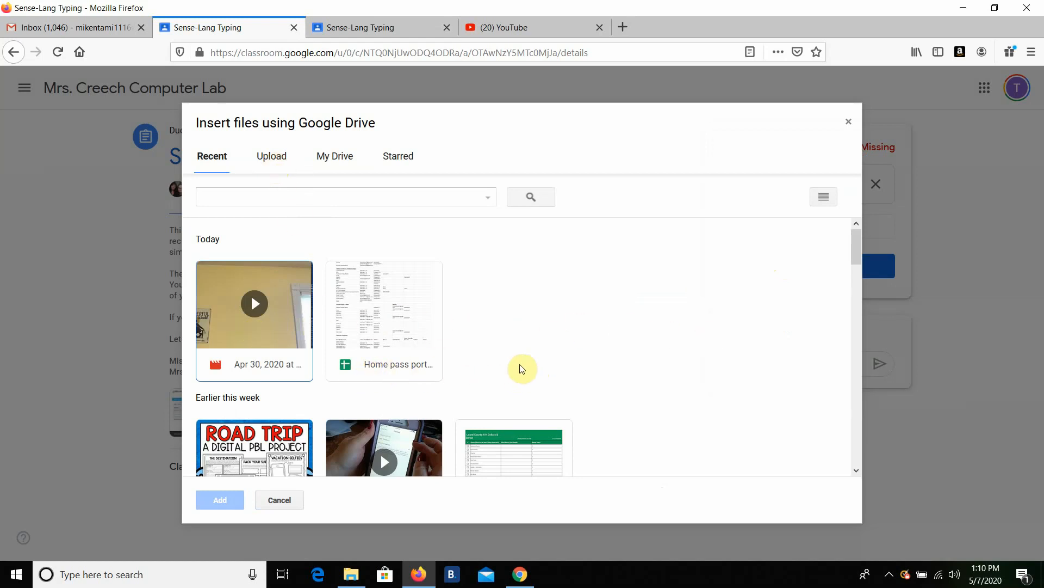
pyautogui.click(402, 311)
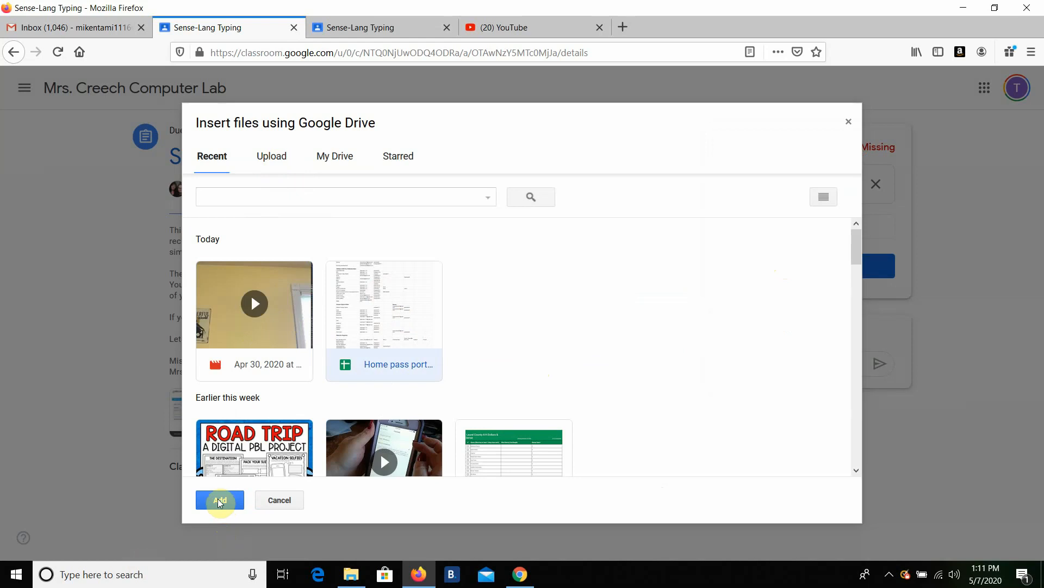
pyautogui.click(848, 122)
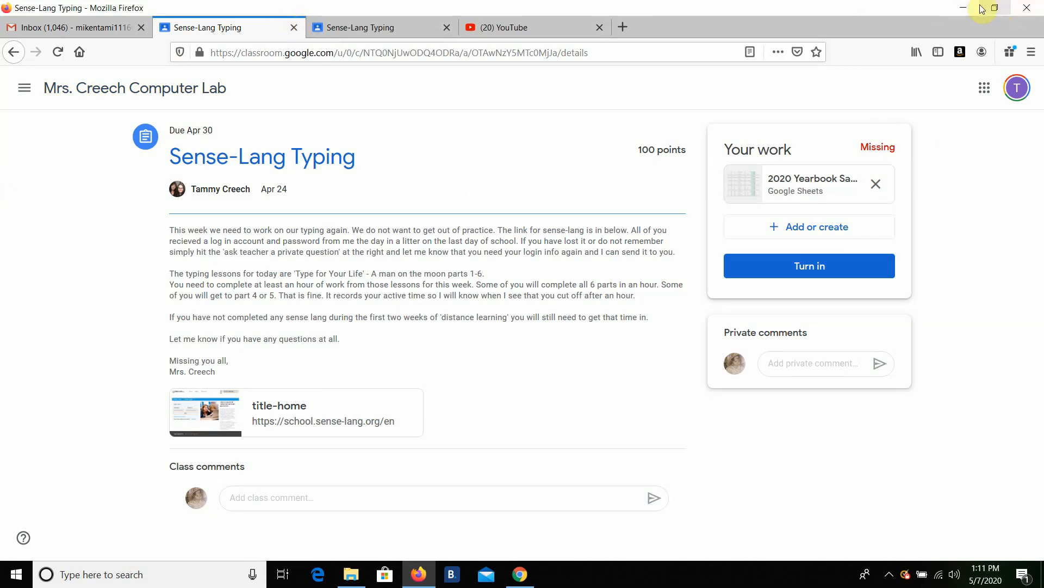
# - Switch to Chrome and compare the finished pixel art in The Minion spreadsheet with the Rock Lee example spreadsheet
pyautogui.click(964, 8)
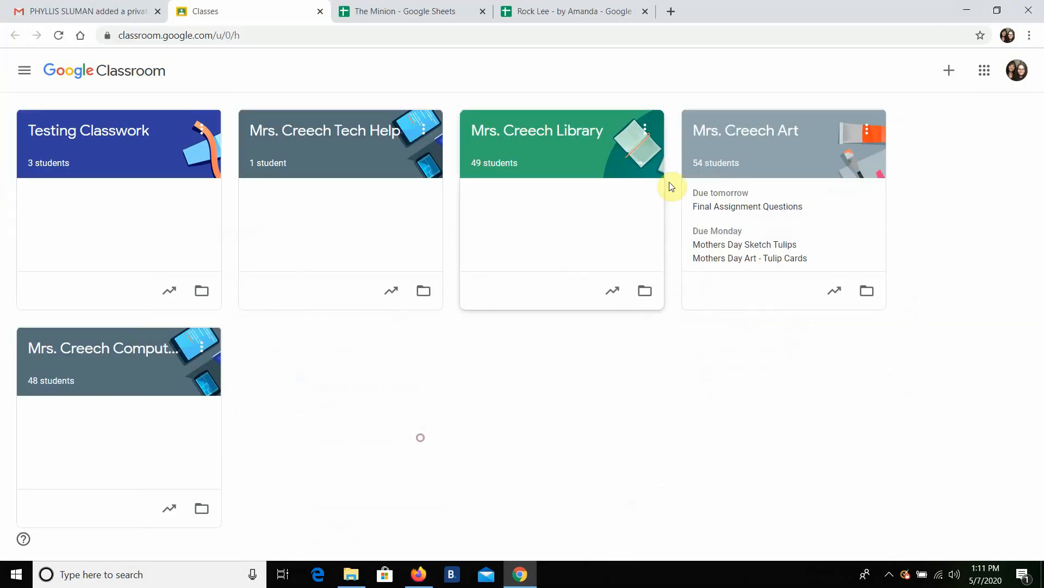
pyautogui.click(416, 12)
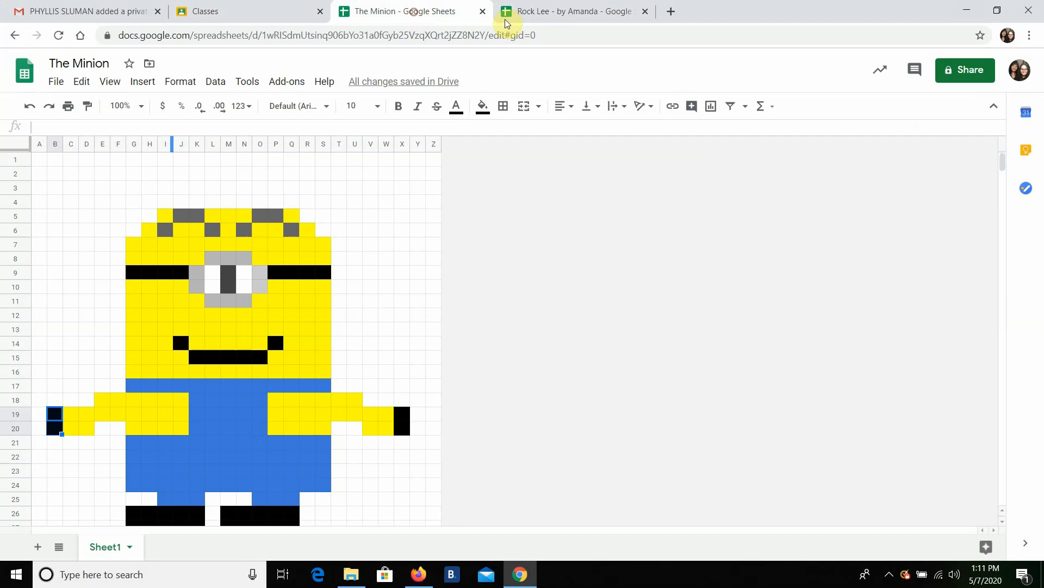
pyautogui.click(571, 11)
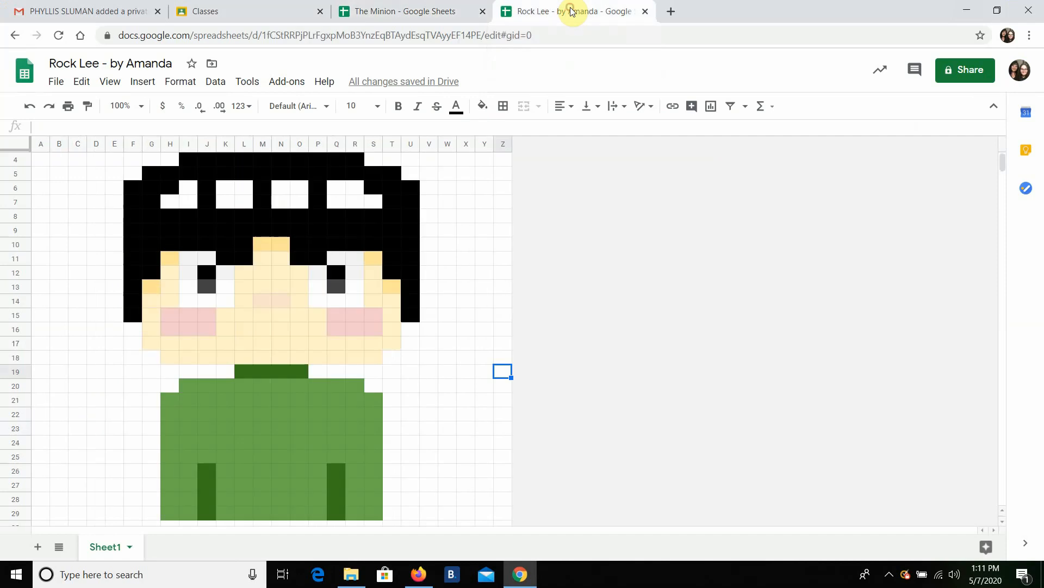
pyautogui.click(396, 11)
pyautogui.click(526, 15)
pyautogui.click(441, 14)
pyautogui.scroll(-2, 498, 255)
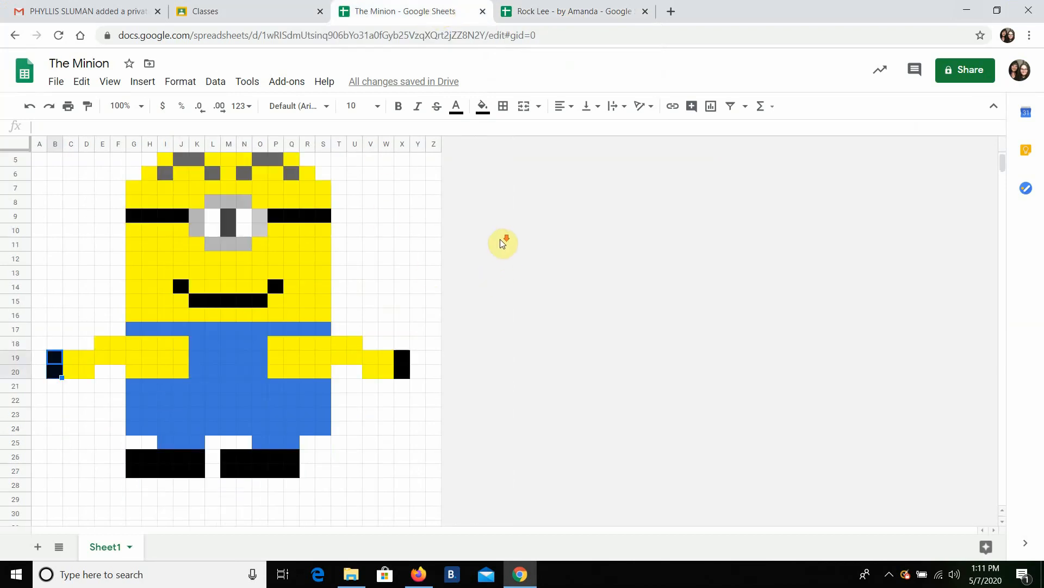
pyautogui.click(527, 15)
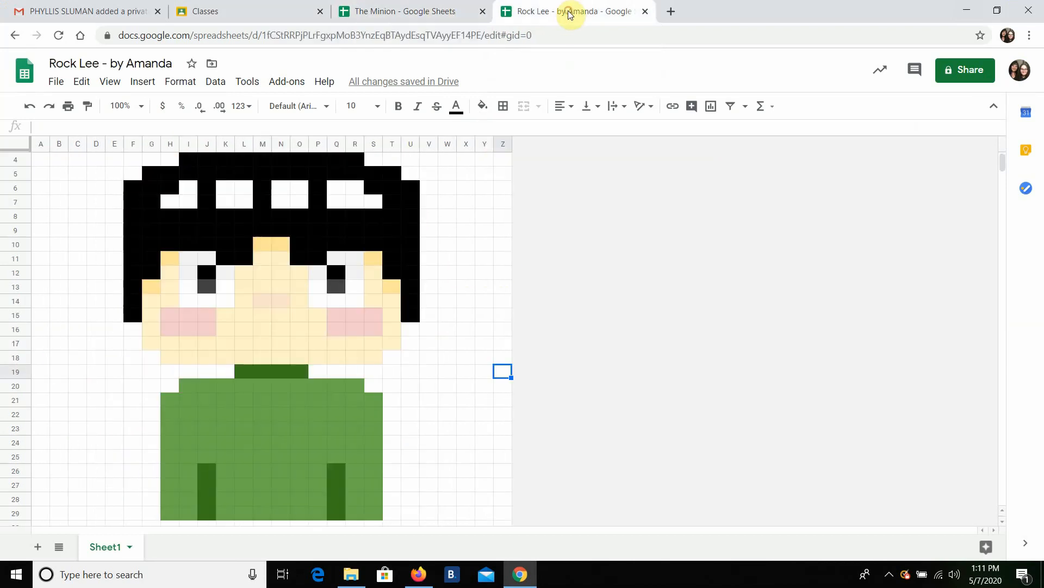
pyautogui.click(408, 13)
pyautogui.scroll(2, 564, 292)
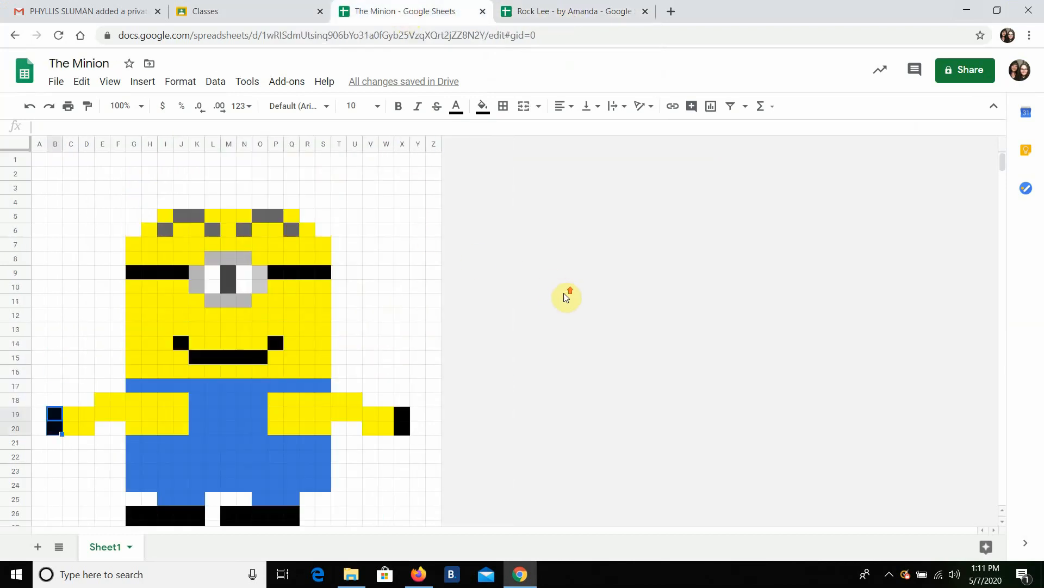